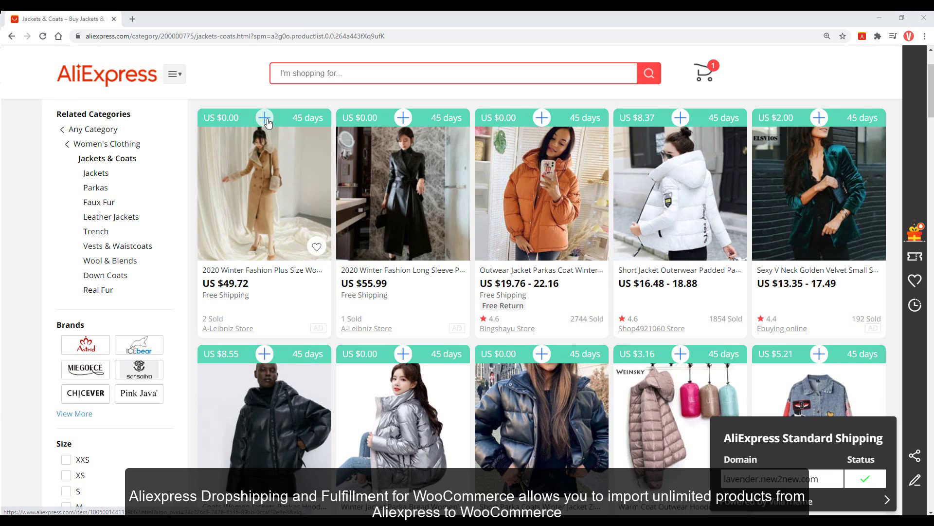
Step: Add the first two 2020 Winter Fashion coats and the Short Parka Coats Winter Jacket from the AliExpress listing to the import list
{"action": "left_click", "coordinate": [407, 123]}
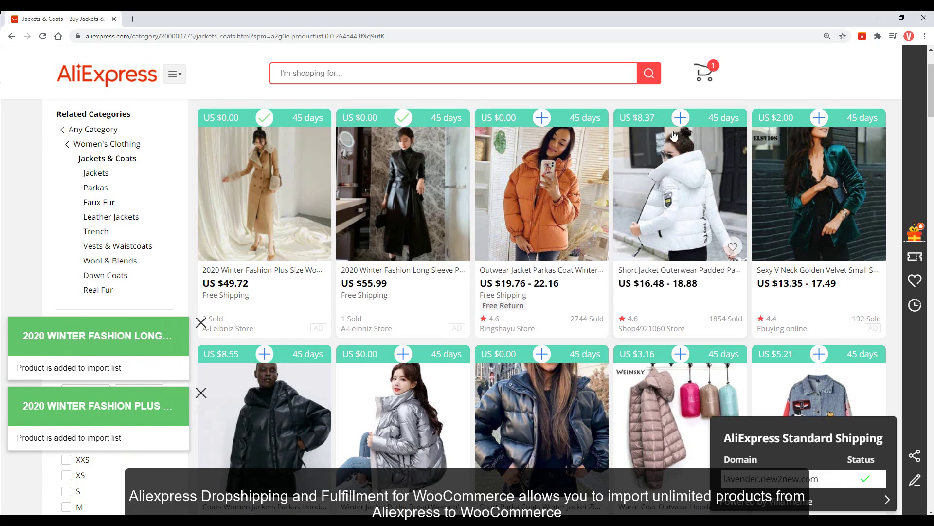
{"action": "scroll", "coordinate": [534, 215], "scroll_direction": "down", "scroll_amount": 2}
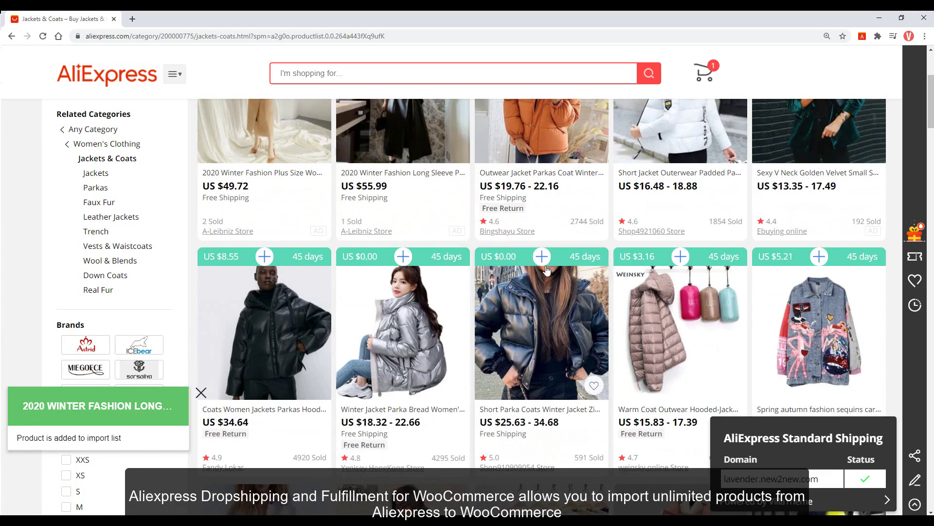
{"action": "left_click", "coordinate": [542, 257]}
{"action": "scroll", "coordinate": [545, 268], "scroll_direction": "down", "scroll_amount": 1}
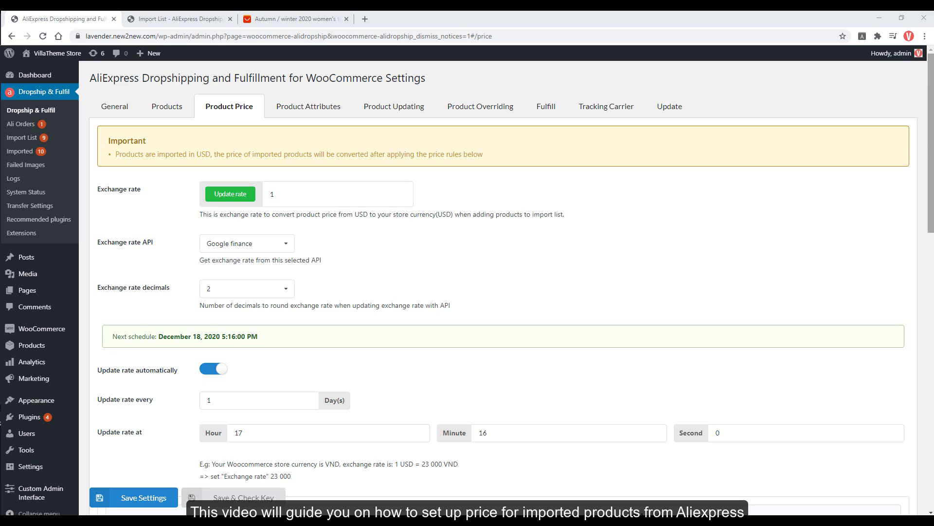
Step: Look through the Product Price settings, from the exchange rate options to the price rules and price format
{"action": "scroll", "coordinate": [506, 284], "scroll_direction": "down", "scroll_amount": 2}
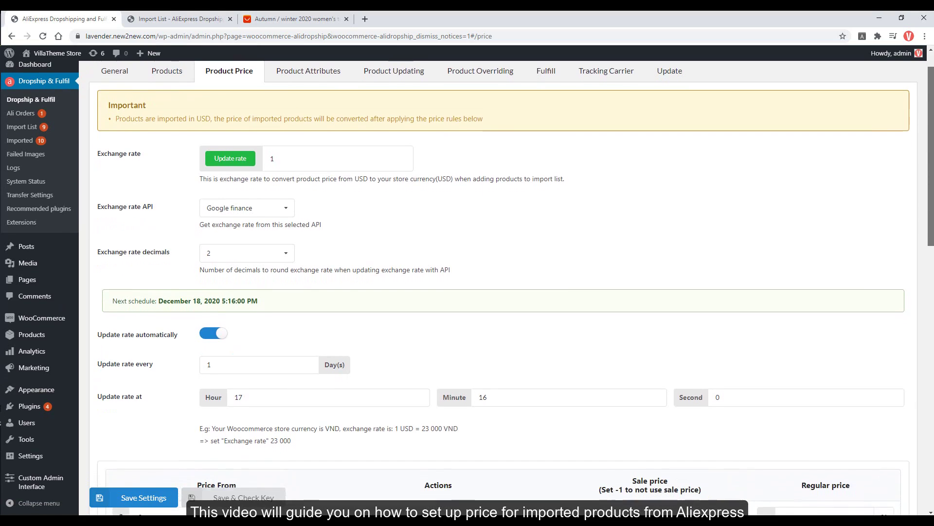
{"action": "scroll", "coordinate": [506, 284], "scroll_direction": "down", "scroll_amount": 4}
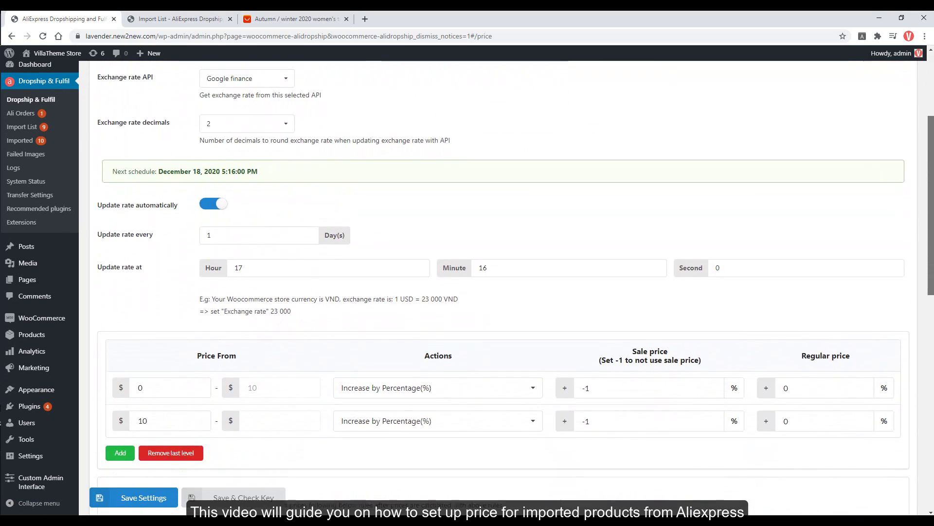
{"action": "scroll", "coordinate": [506, 283], "scroll_direction": "down", "scroll_amount": 6}
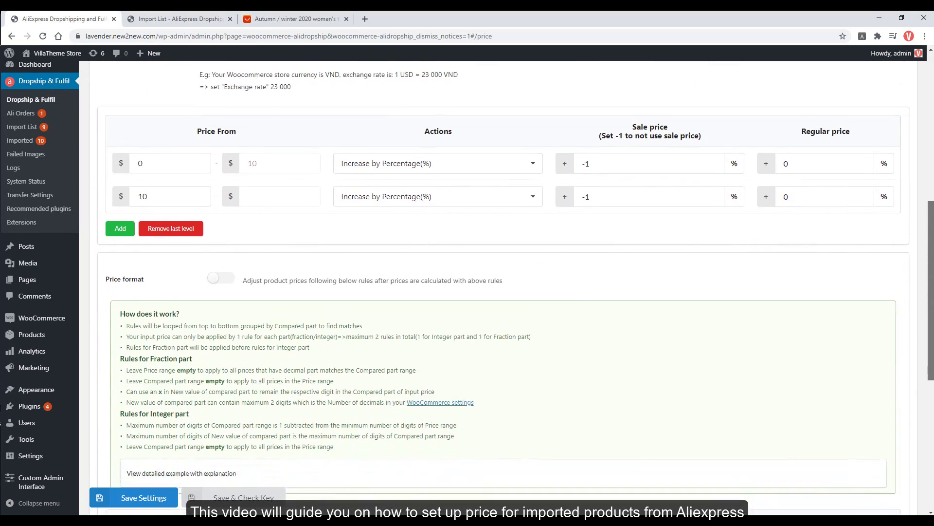
{"action": "scroll", "coordinate": [506, 284], "scroll_direction": "down", "scroll_amount": 1}
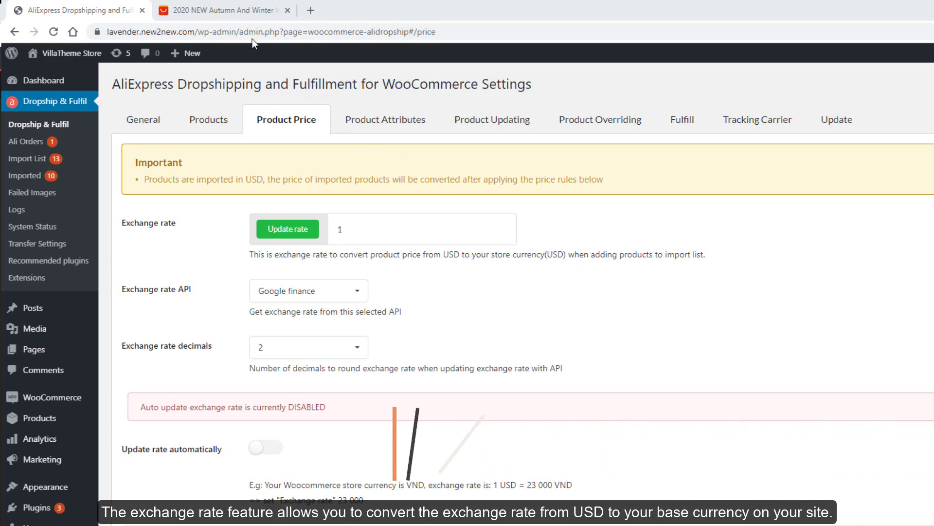
Step: Check the striped coat's price on AliExpress and open the WooCommerce general settings in a separate tab
{"action": "left_click", "coordinate": [232, 14]}
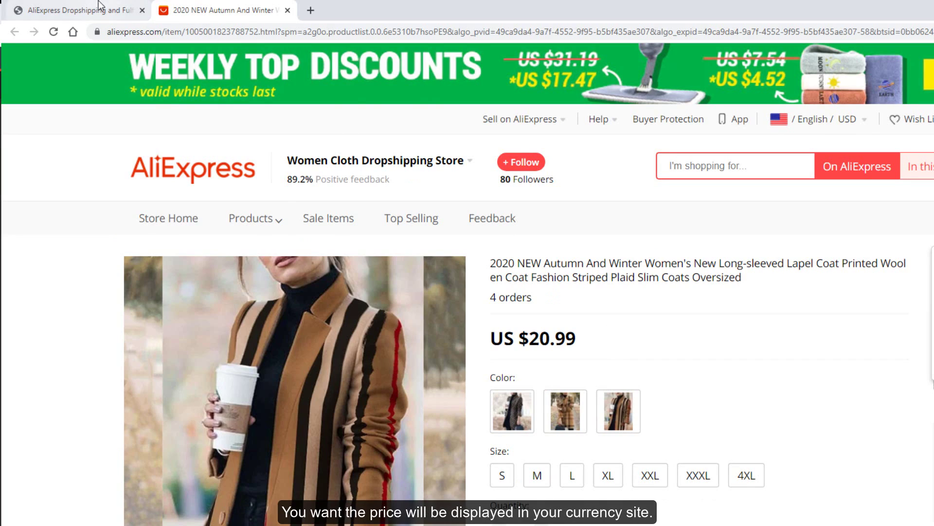
{"action": "left_click", "coordinate": [138, 4]}
{"action": "mouse_move", "coordinate": [67, 409]}
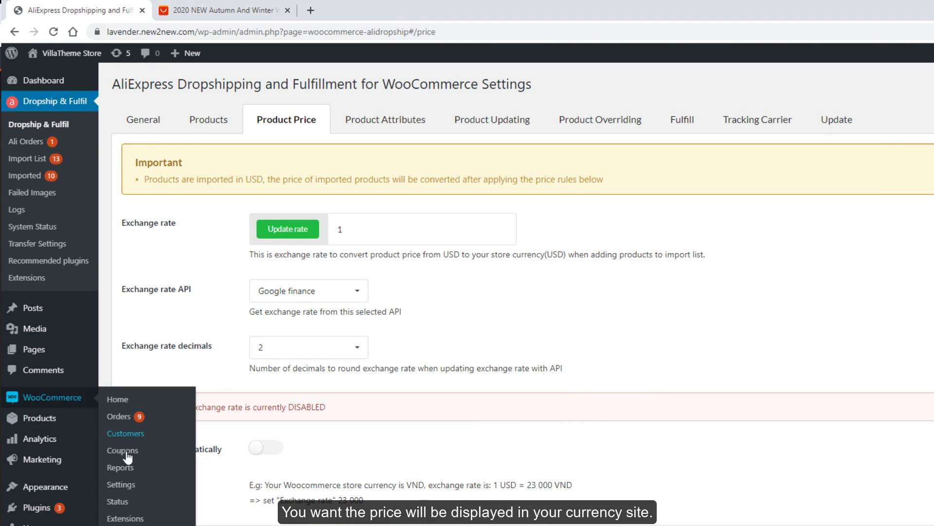
{"action": "middle_click", "coordinate": [121, 485]}
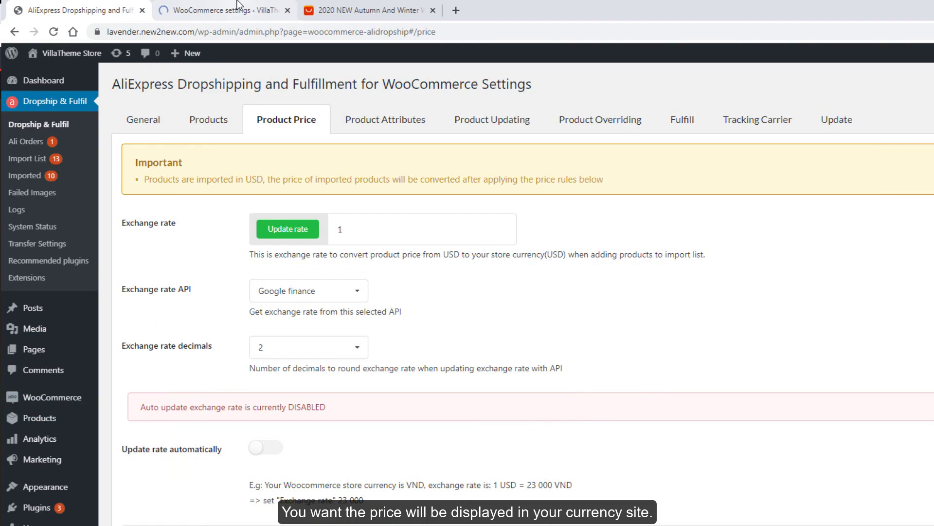
{"action": "left_click", "coordinate": [223, 10]}
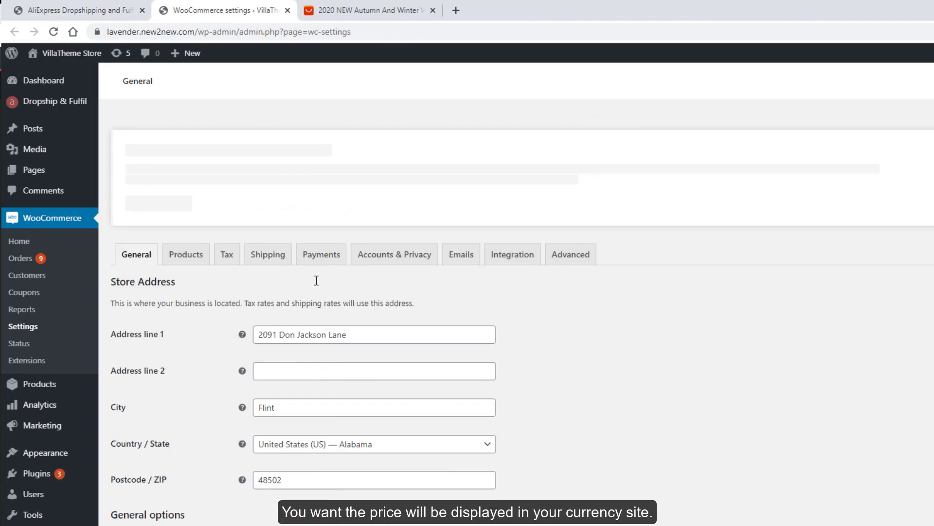
Step: Set the store currency to Pound sterling (£), save the WooCommerce settings and check the currency option
{"action": "scroll", "coordinate": [743, 407], "scroll_direction": "down", "scroll_amount": 6}
{"action": "scroll", "coordinate": [744, 408], "scroll_direction": "down", "scroll_amount": 1}
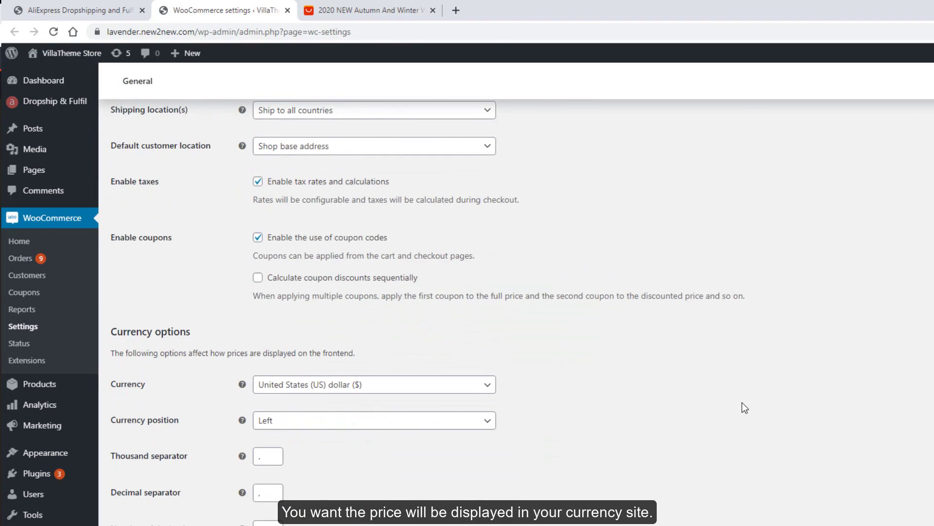
{"action": "left_click", "coordinate": [453, 386]}
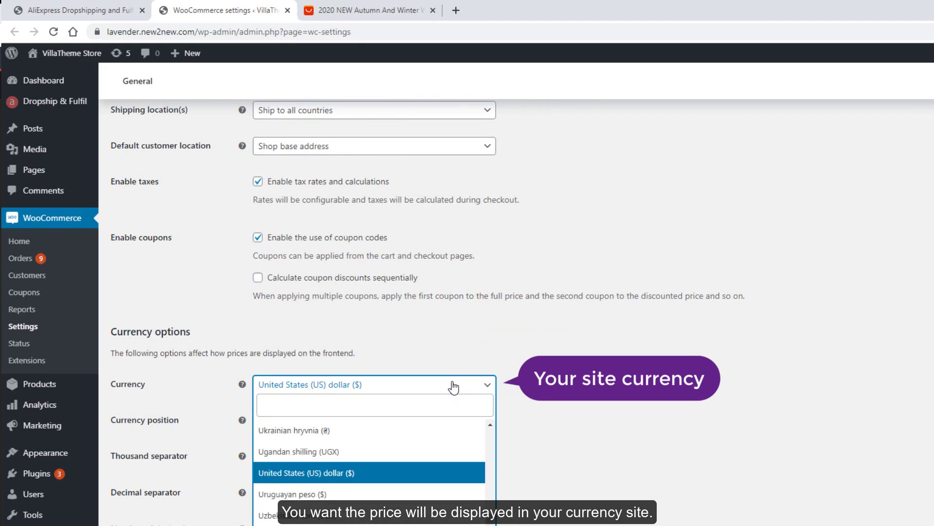
{"action": "type", "text": "poun"}
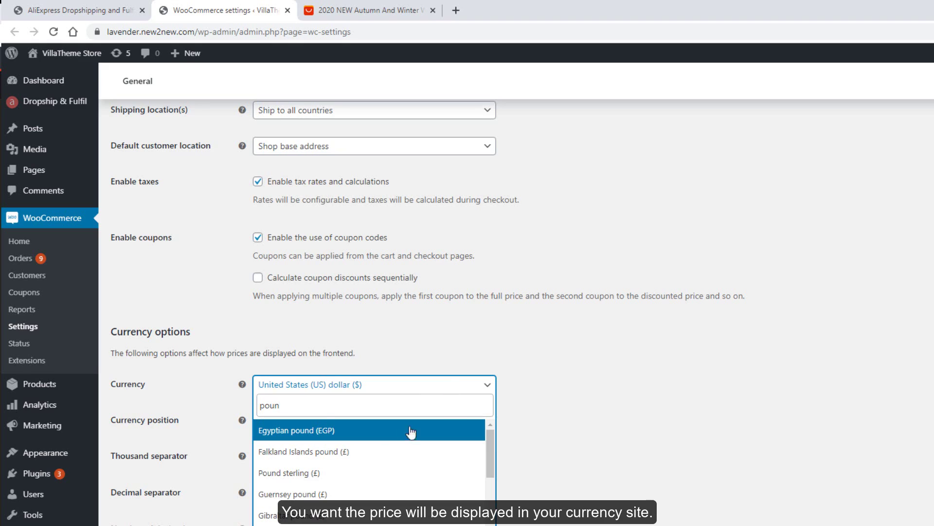
{"action": "left_click", "coordinate": [375, 475]}
{"action": "key", "text": "Return"}
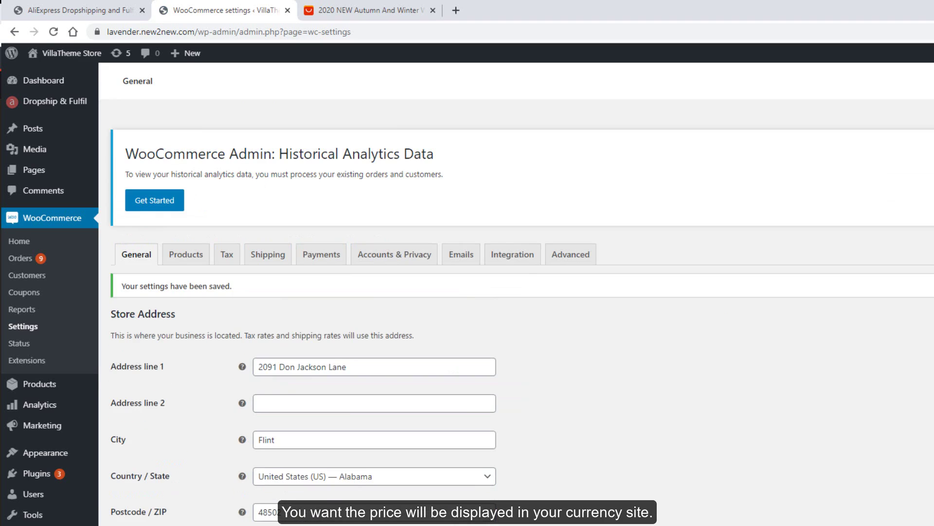
{"action": "scroll", "coordinate": [266, 516], "scroll_direction": "down", "scroll_amount": 5}
{"action": "scroll", "coordinate": [516, 504], "scroll_direction": "down", "scroll_amount": 2}
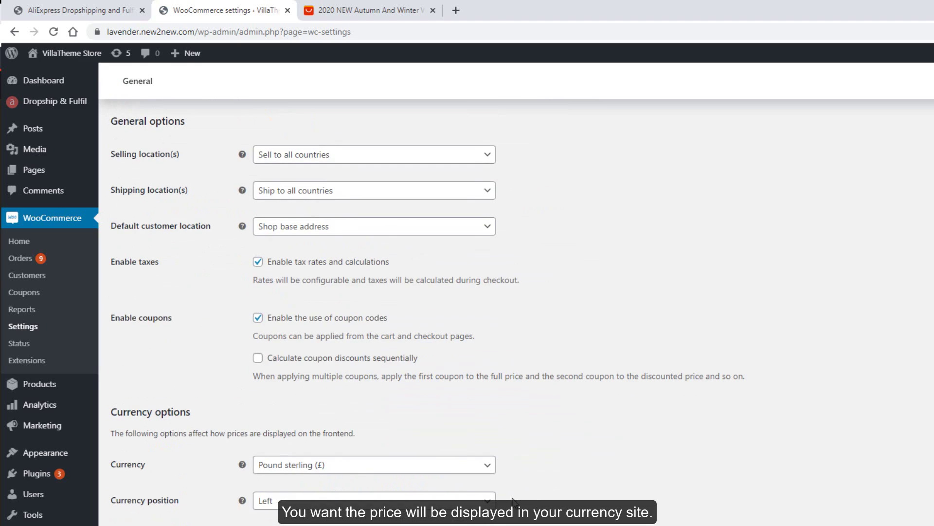
Step: Reload the plugin's Product Price settings and update the exchange rate from USD to GBP using Google finance
{"action": "left_click", "coordinate": [109, 14]}
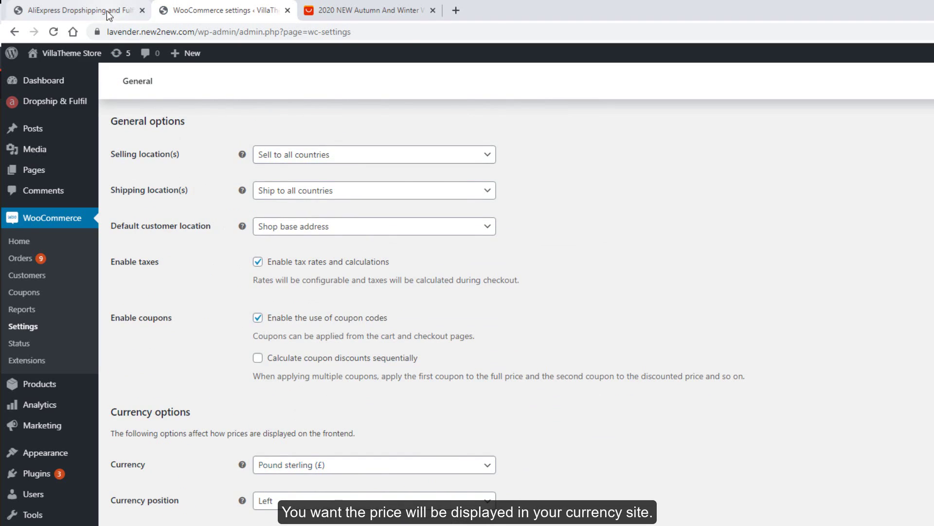
{"action": "key", "text": "F5"}
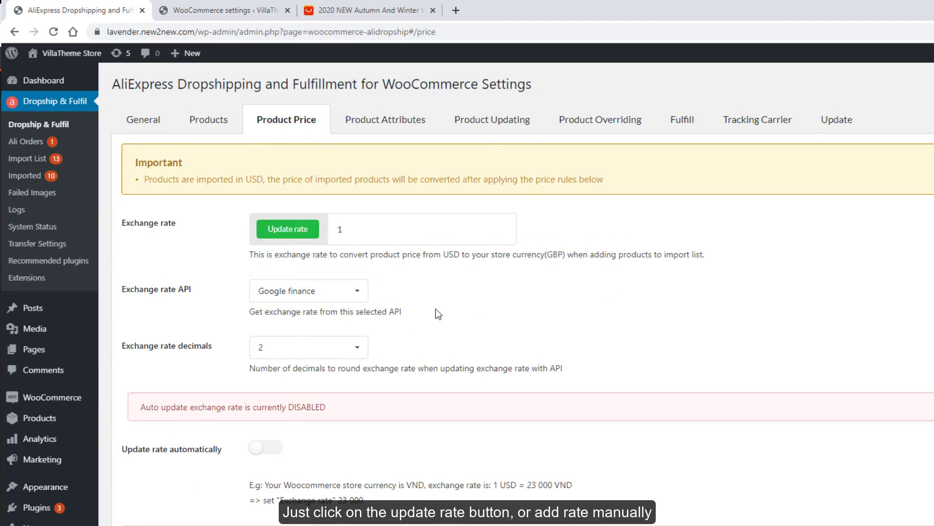
{"action": "left_click", "coordinate": [294, 236]}
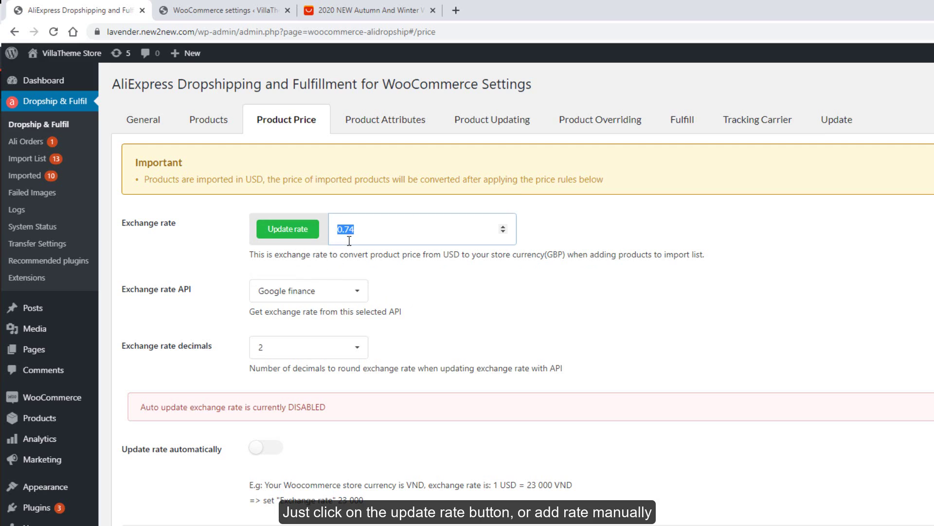
{"action": "left_click", "coordinate": [425, 291]}
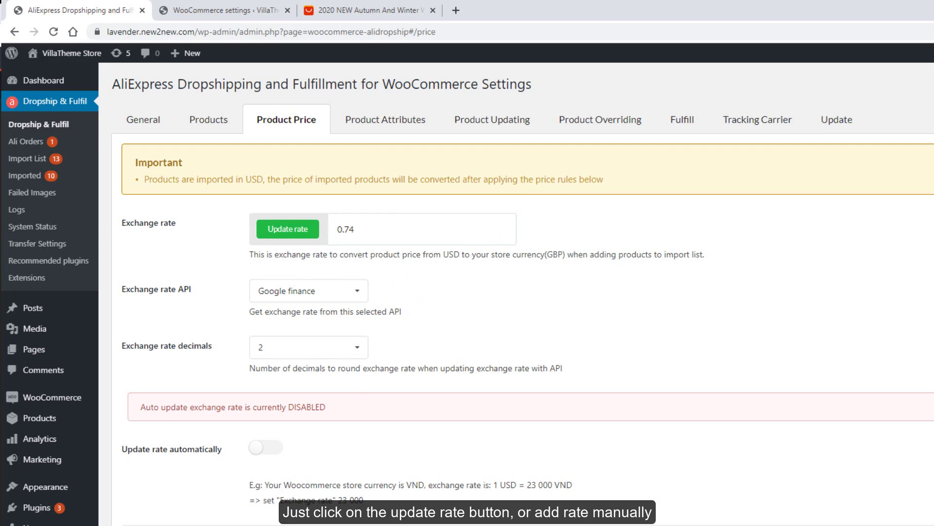
{"action": "key", "text": "F5"}
Step: Add the striped long-sleeved lapel coat from its AliExpress product page to the import list
{"action": "left_click", "coordinate": [370, 10]}
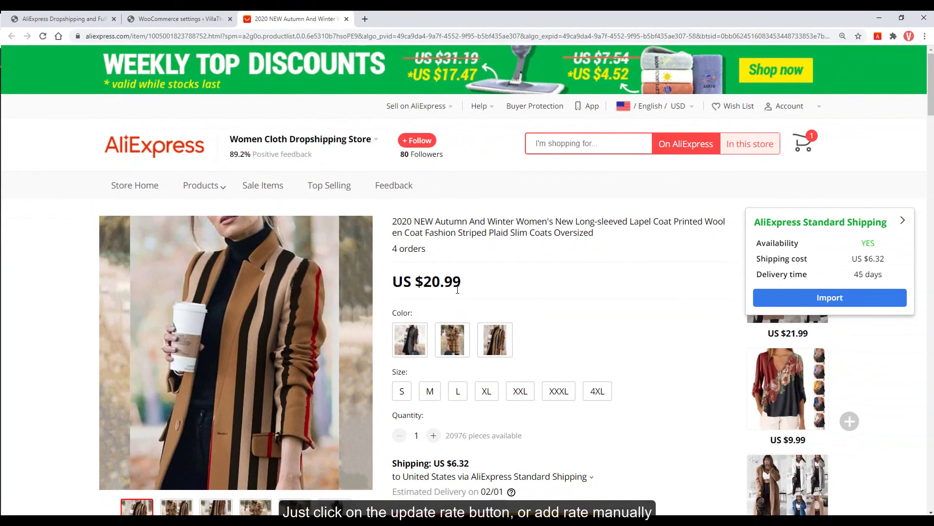
{"action": "left_click", "coordinate": [803, 298]}
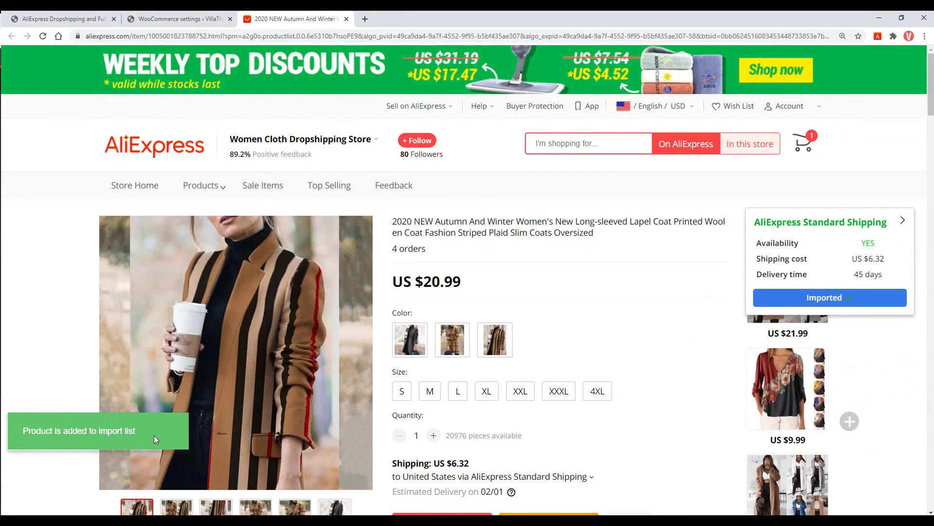
Step: Open the import list in a separate tab and show the striped coat's variations with their converted prices
{"action": "left_click", "coordinate": [63, 18]}
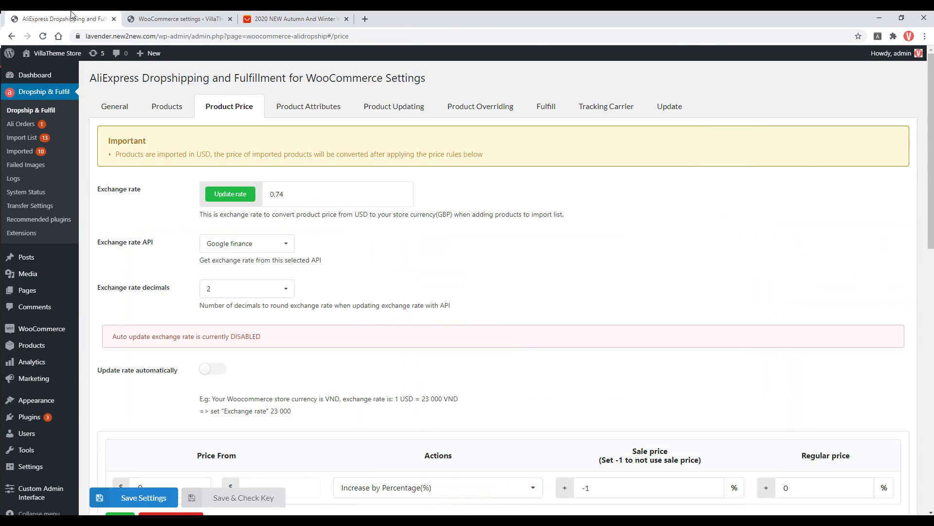
{"action": "middle_click", "coordinate": [37, 140]}
{"action": "left_click", "coordinate": [280, 19]}
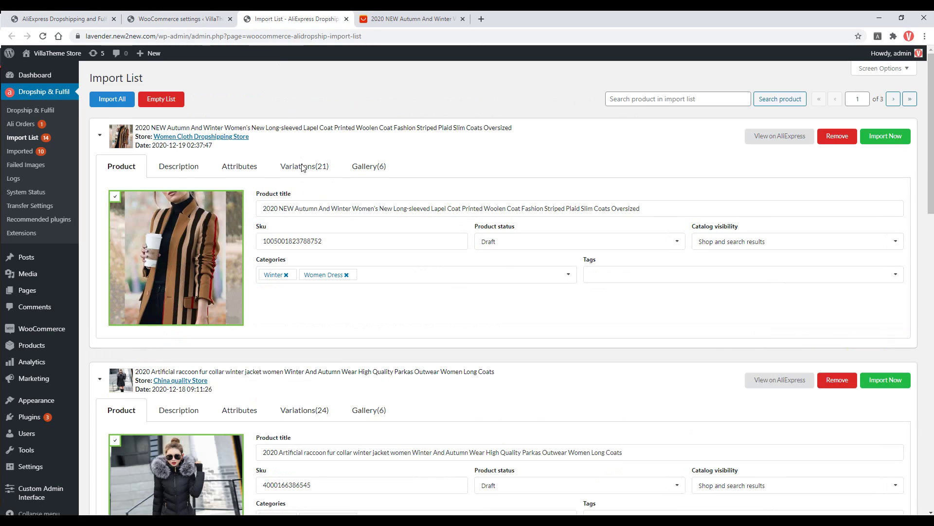
{"action": "left_click", "coordinate": [302, 168]}
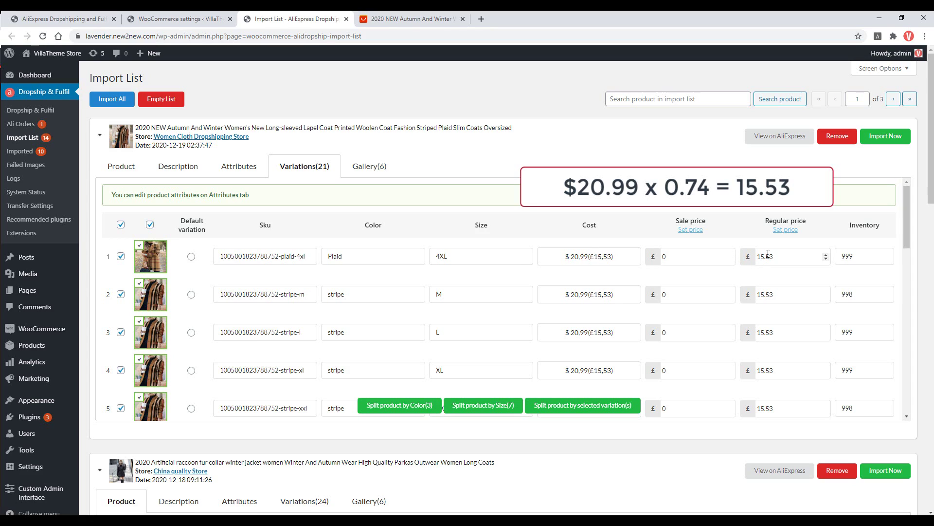
Step: Import the striped coat into the WooCommerce store and view its product page on the shop
{"action": "left_click", "coordinate": [886, 141]}
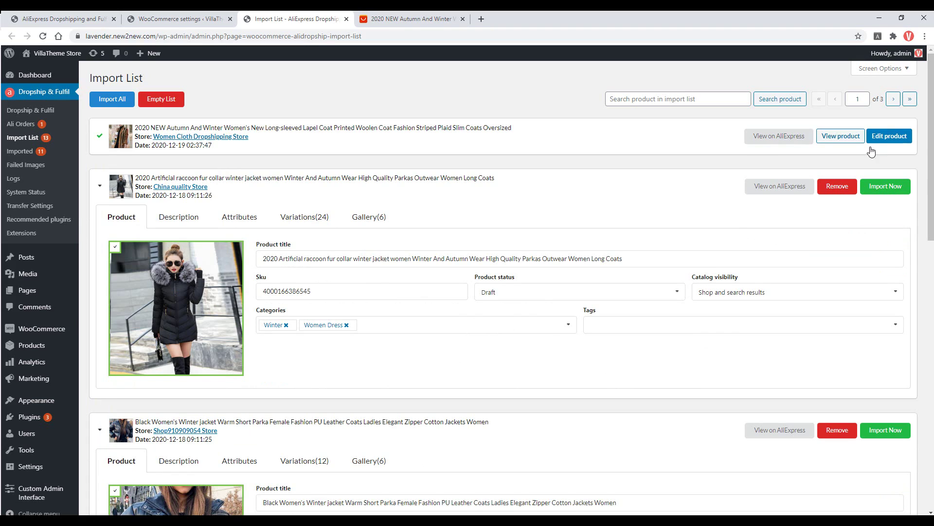
{"action": "left_click", "coordinate": [855, 142]}
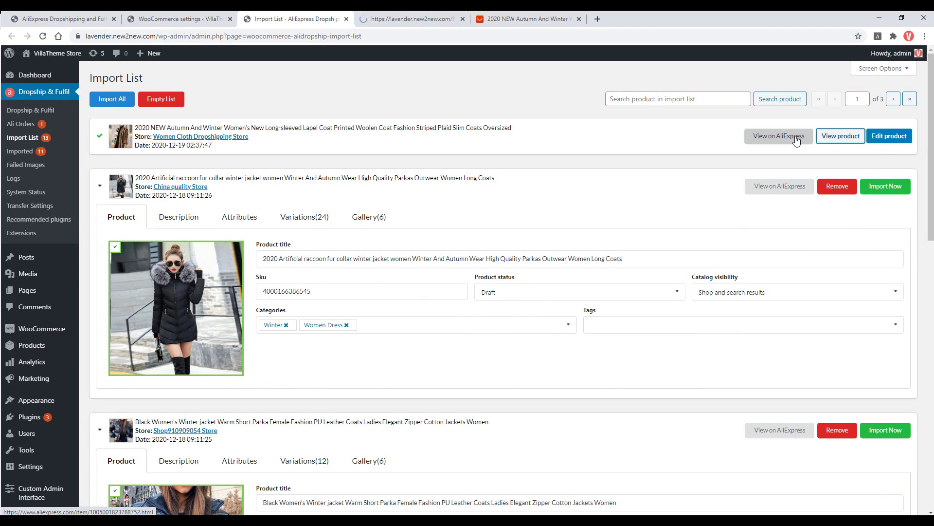
{"action": "left_click", "coordinate": [423, 15]}
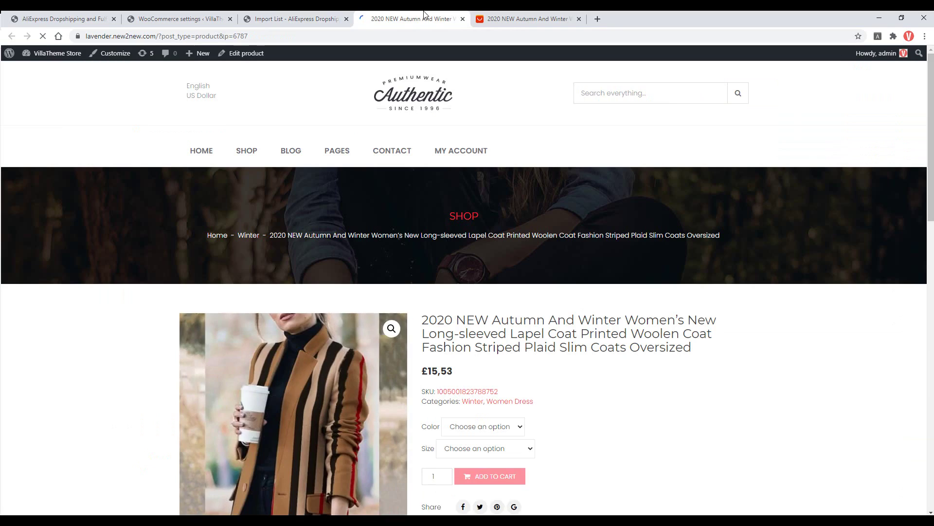
{"action": "scroll", "coordinate": [618, 312], "scroll_direction": "down", "scroll_amount": 3}
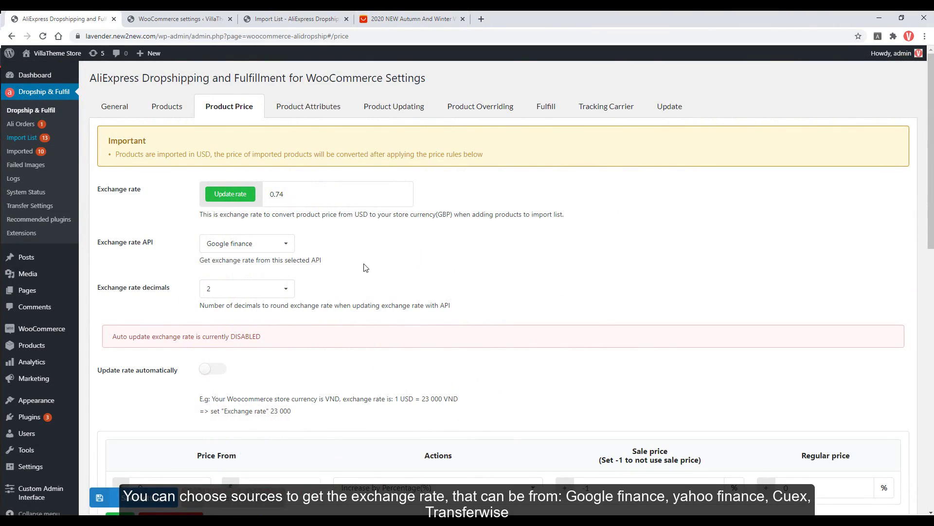
Step: Try Yahoo finance, Cuex and None as the exchange rate API and return the source to Google finance
{"action": "scroll", "coordinate": [366, 268], "scroll_direction": "down", "scroll_amount": 1}
{"action": "left_click", "coordinate": [280, 197]}
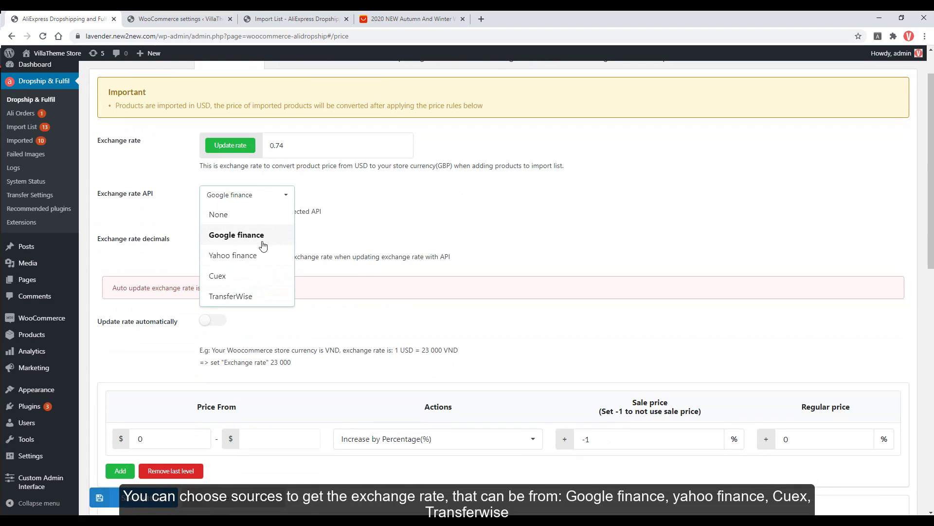
{"action": "left_click", "coordinate": [259, 257]}
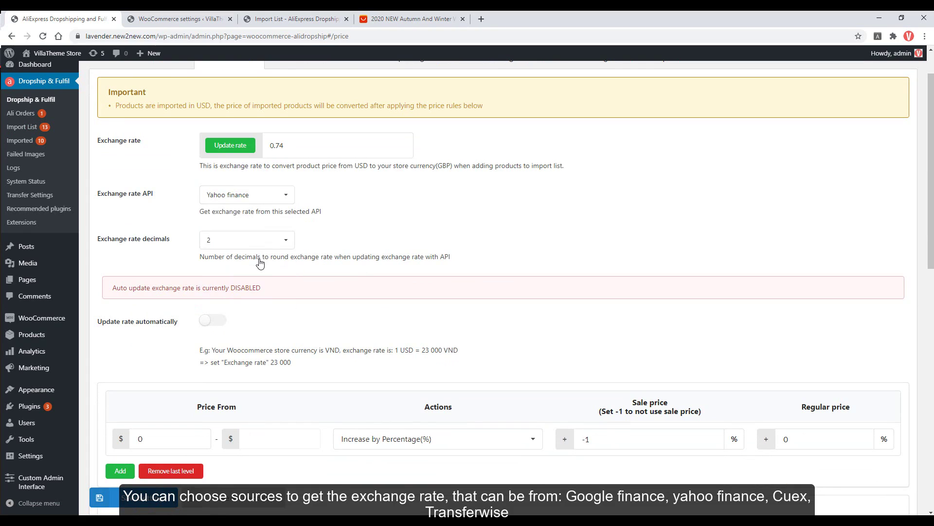
{"action": "left_click", "coordinate": [250, 201]}
{"action": "left_click", "coordinate": [240, 277]}
{"action": "left_click", "coordinate": [237, 198]}
{"action": "left_click", "coordinate": [232, 215]}
{"action": "left_click", "coordinate": [264, 201]}
{"action": "left_click", "coordinate": [236, 234]}
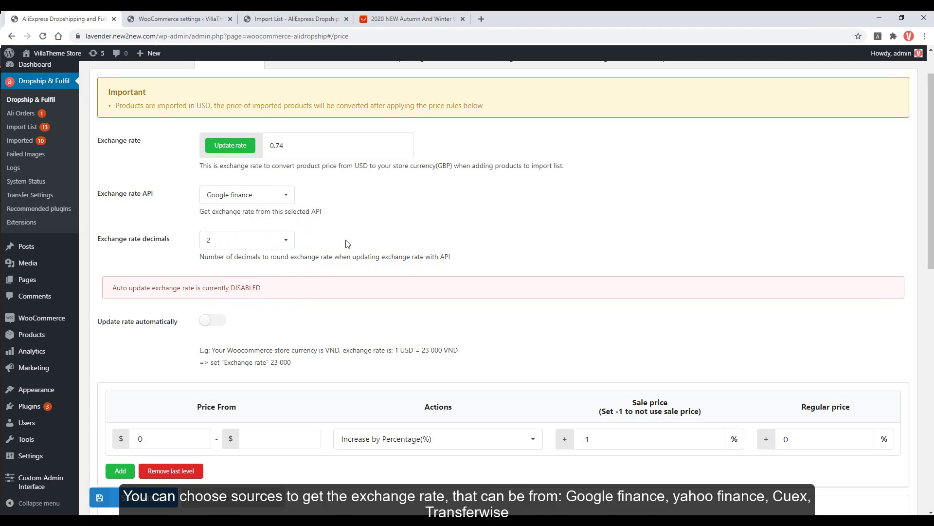
Step: Set the exchange rate decimals to 5 and update the exchange rate
{"action": "left_click", "coordinate": [281, 243]}
{"action": "left_click", "coordinate": [226, 303]}
{"action": "left_click", "coordinate": [232, 146]}
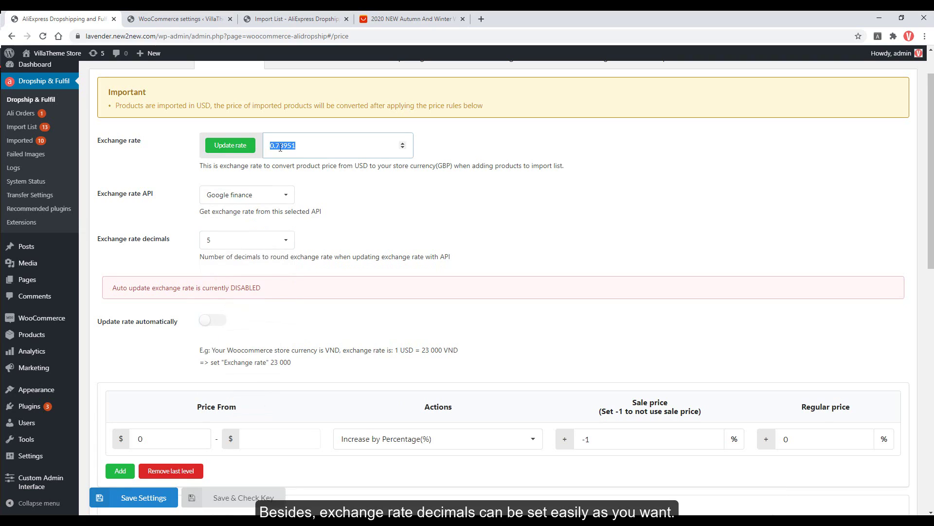
{"action": "left_click", "coordinate": [303, 150]}
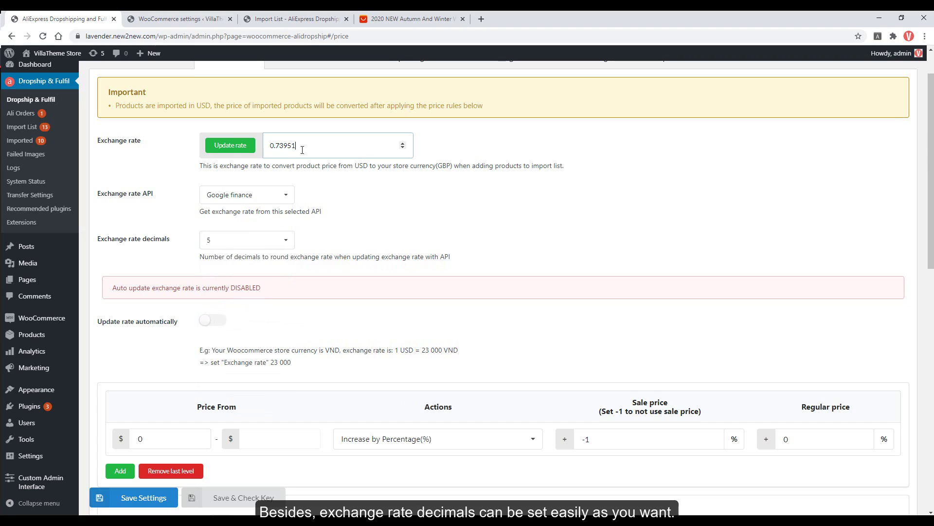
Step: Set the exchange rate decimals to 2, update the exchange rate and save the settings
{"action": "left_click", "coordinate": [267, 236]}
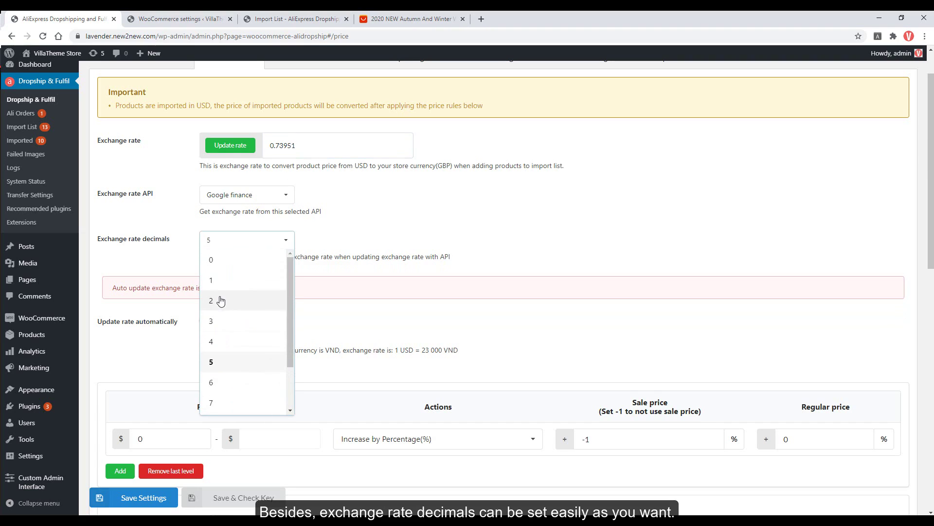
{"action": "left_click", "coordinate": [220, 300]}
{"action": "left_click", "coordinate": [240, 146]}
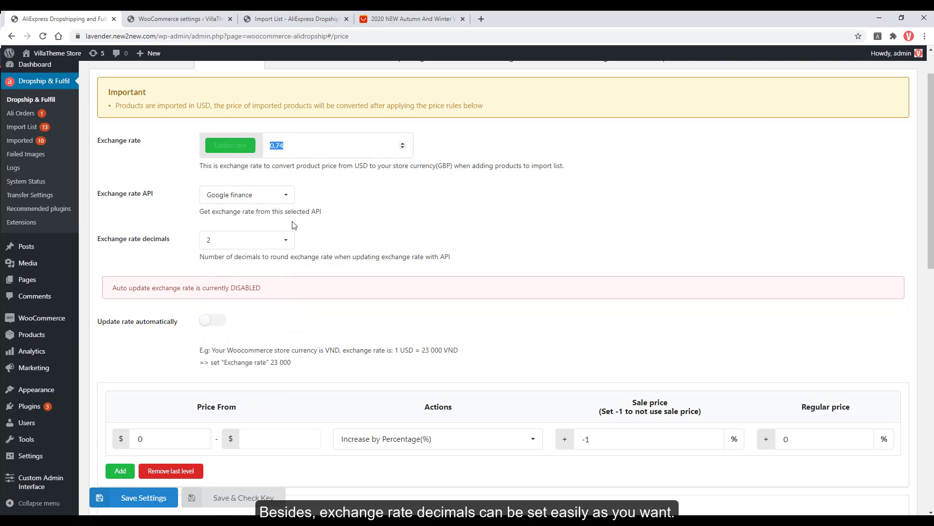
{"action": "left_click", "coordinate": [325, 186]}
{"action": "left_click", "coordinate": [159, 501]}
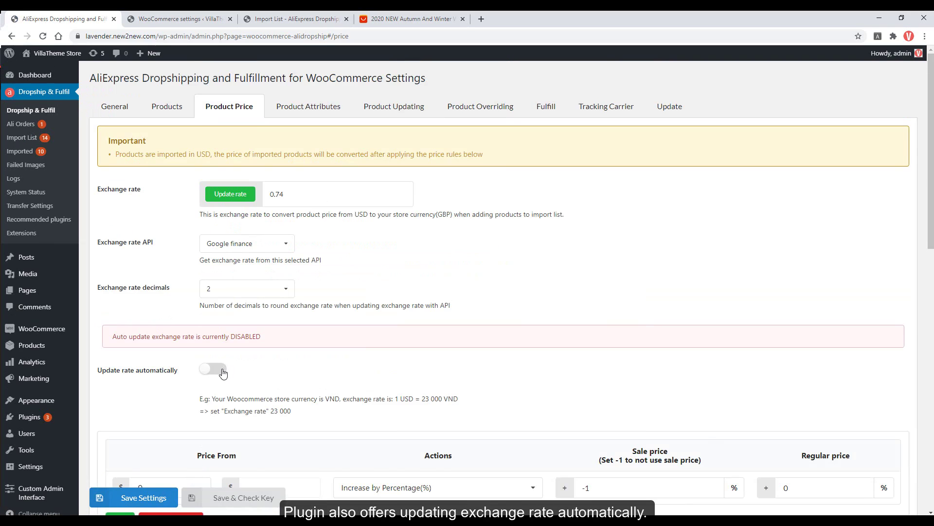
Step: Enable automatic exchange rate updates, save the settings and review the update interval and time
{"action": "left_click", "coordinate": [214, 370]}
{"action": "left_click", "coordinate": [159, 500]}
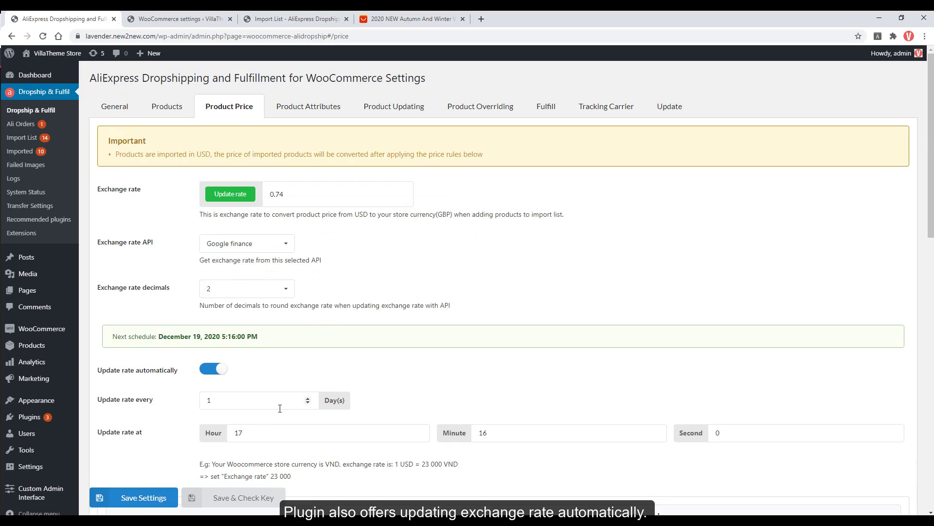
{"action": "scroll", "coordinate": [280, 408], "scroll_direction": "down", "scroll_amount": 4}
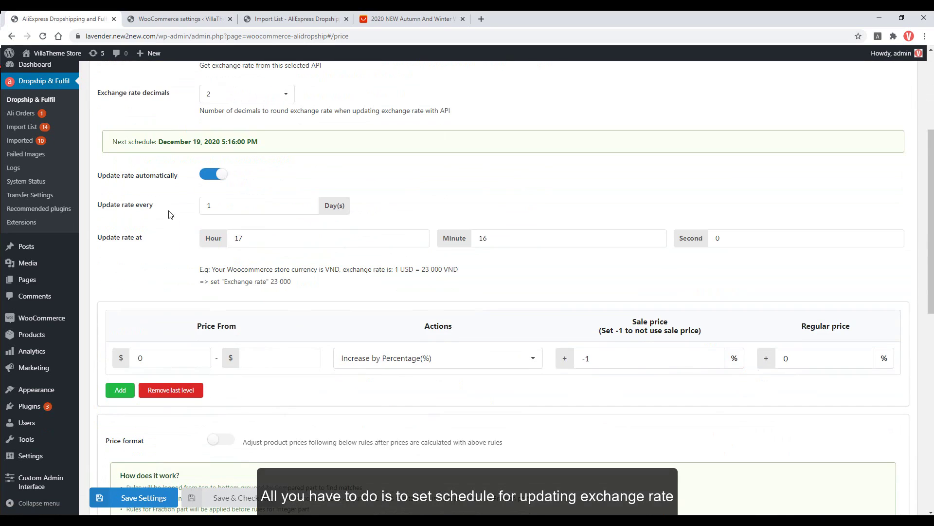
{"action": "left_click", "coordinate": [234, 206]}
{"action": "key", "text": "Tab"}
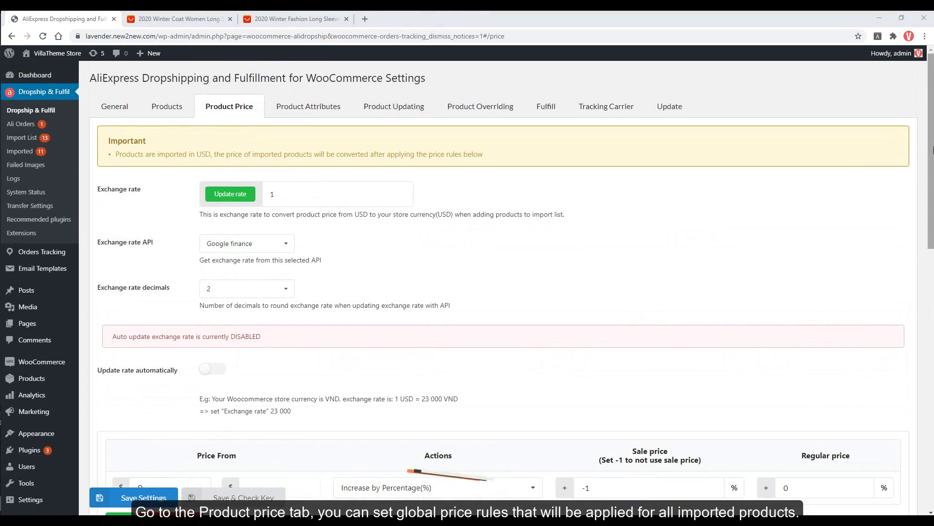
Step: Try the Fixed amount and Set to actions on the price rule and return it to Increase by Percentage(%)
{"action": "left_click_drag", "start_coordinate": [933, 149], "coordinate": [933, 285]}
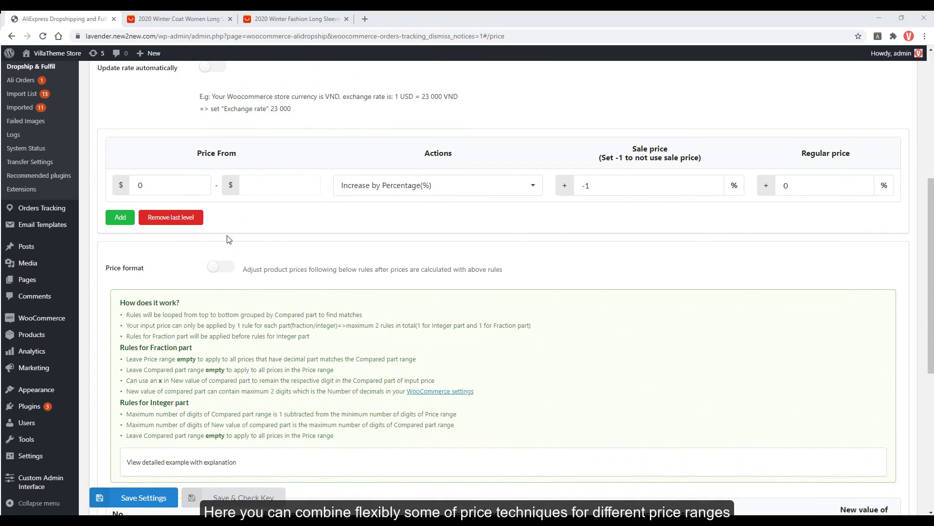
{"action": "left_click", "coordinate": [381, 193]}
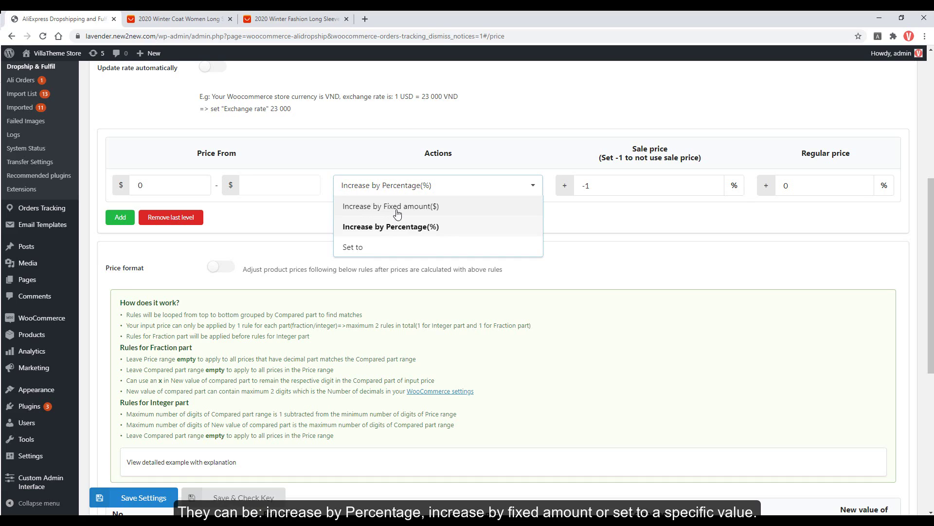
{"action": "left_click", "coordinate": [398, 206]}
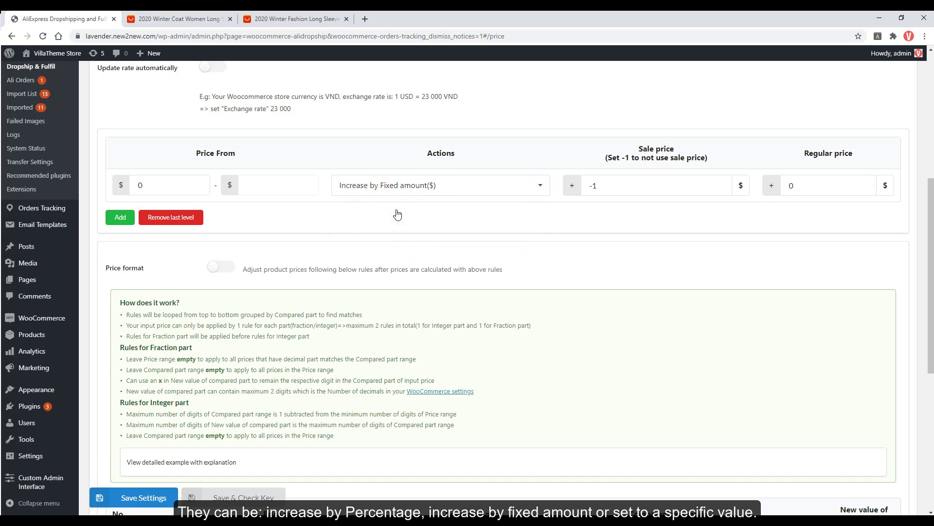
{"action": "left_click", "coordinate": [396, 185]}
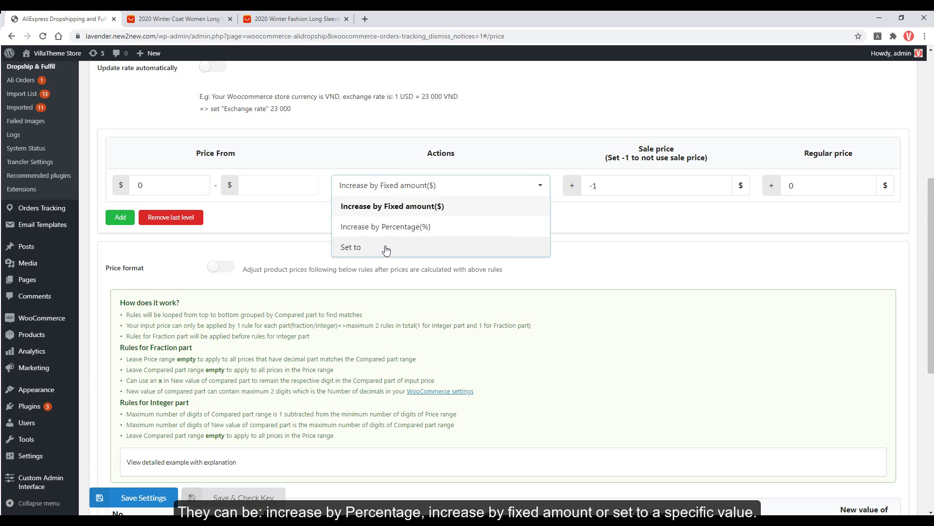
{"action": "left_click", "coordinate": [387, 249]}
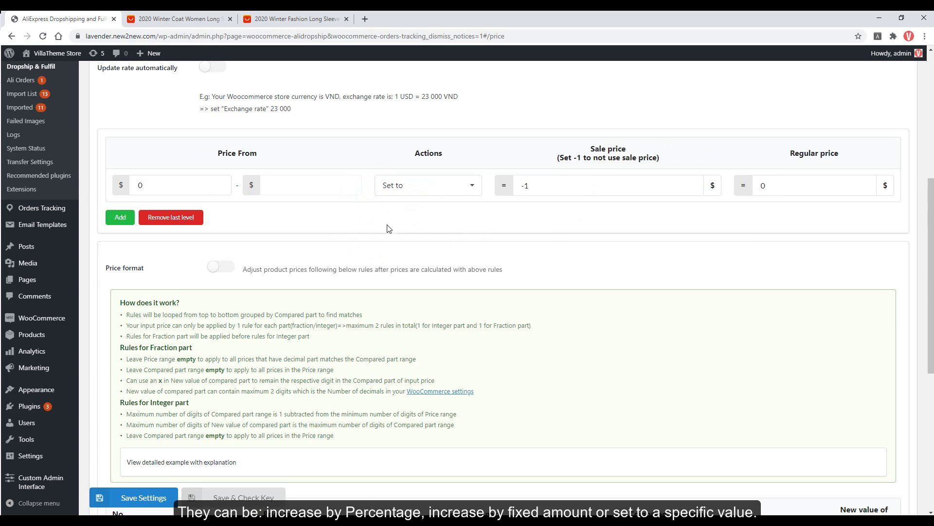
{"action": "left_click", "coordinate": [394, 196]}
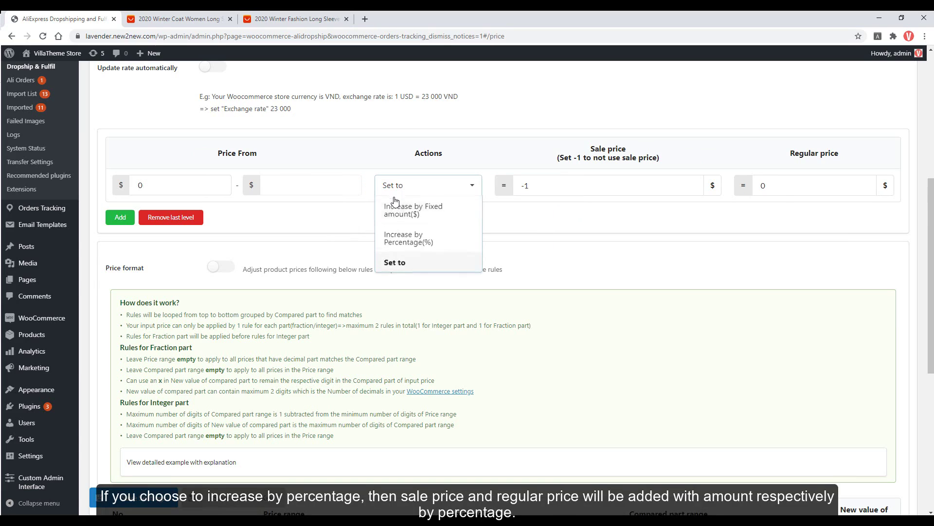
{"action": "left_click", "coordinate": [399, 235]}
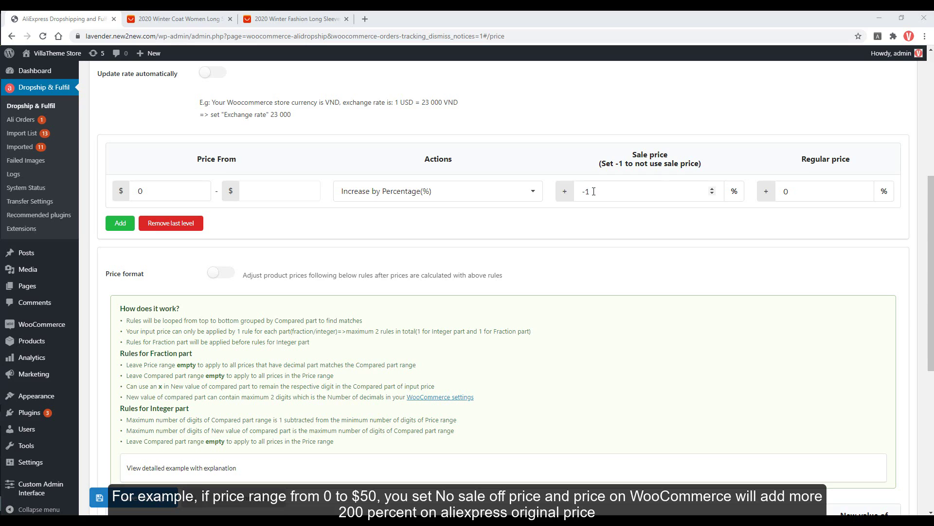
Step: Set the first price rule's regular price increase to 200% and add a second rule starting from $50
{"action": "double_click", "coordinate": [789, 192]}
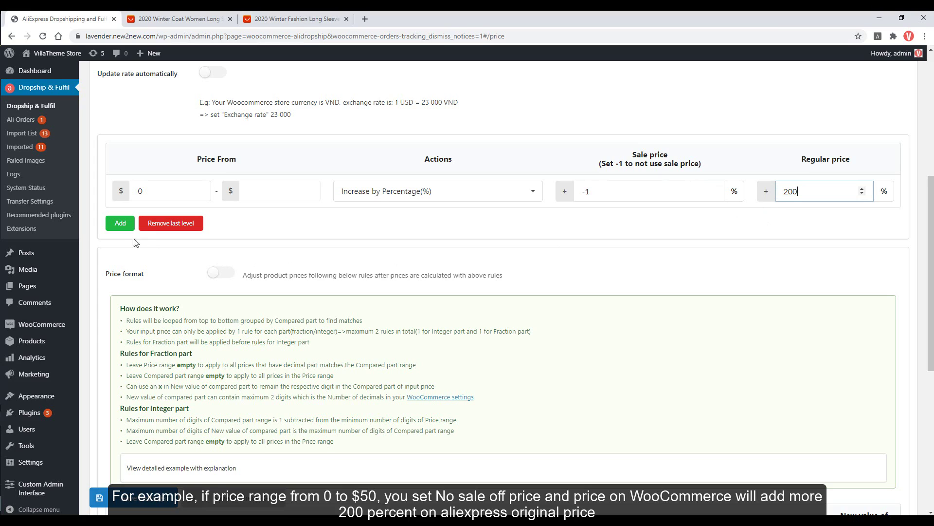
{"action": "left_click", "coordinate": [121, 227]}
{"action": "double_click", "coordinate": [139, 225]}
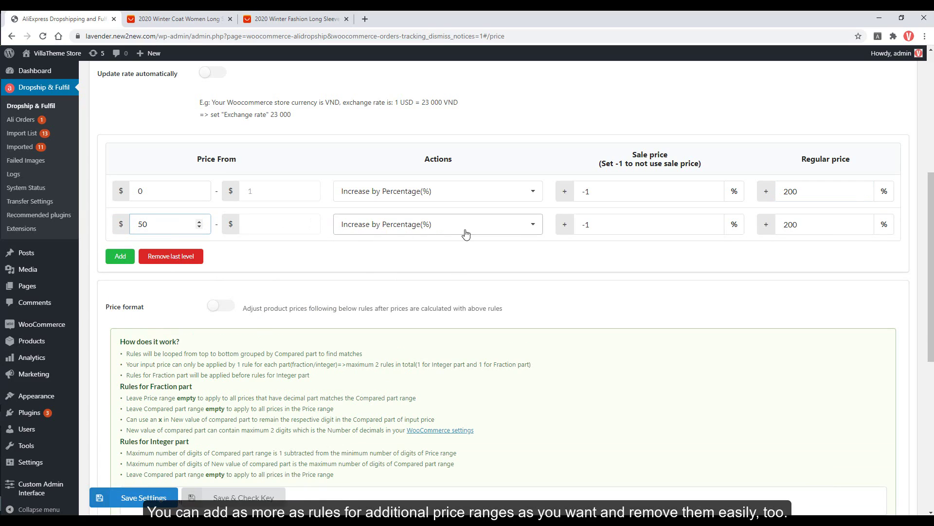
Step: Set the $50 rule to add 5% to the sale price and 100% to the regular price, and save the settings
{"action": "double_click", "coordinate": [587, 225]}
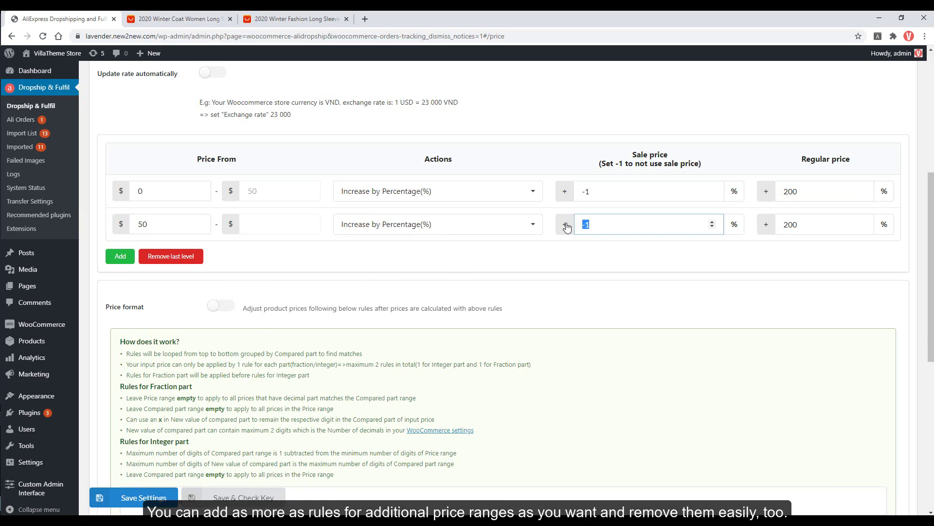
{"action": "type", "text": "5"}
{"action": "left_click", "coordinate": [791, 225]}
{"action": "double_click", "coordinate": [791, 225]}
{"action": "type", "text": "1"}
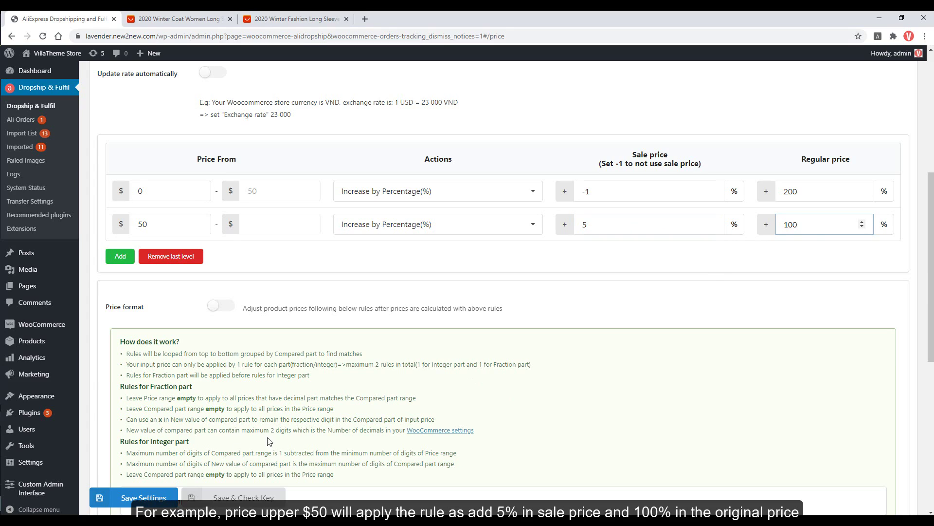
{"action": "left_click", "coordinate": [131, 499]}
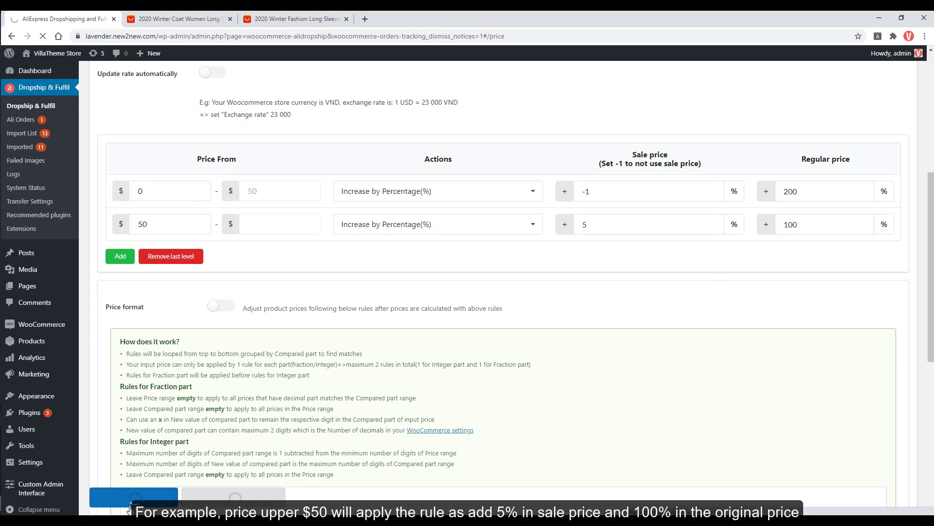
{"action": "scroll", "coordinate": [240, 391], "scroll_direction": "down", "scroll_amount": 4}
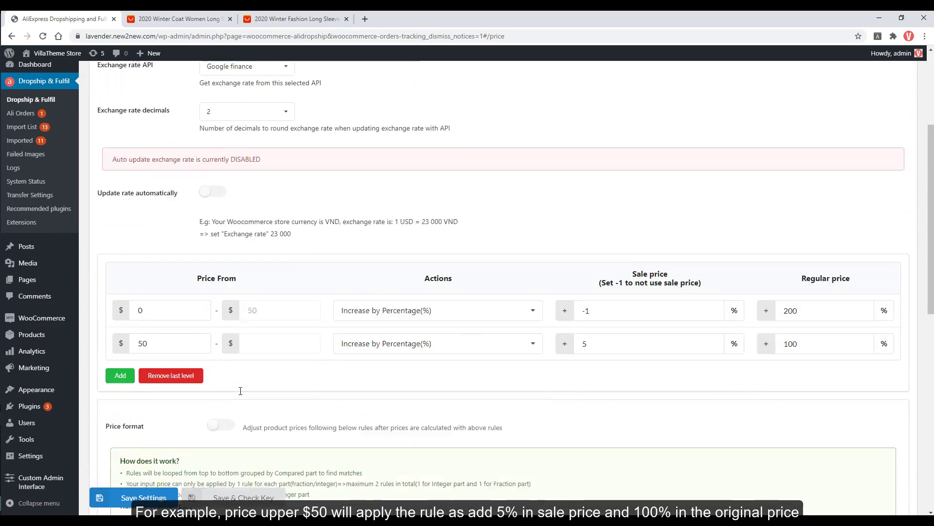
{"action": "scroll", "coordinate": [240, 390], "scroll_direction": "down", "scroll_amount": 2}
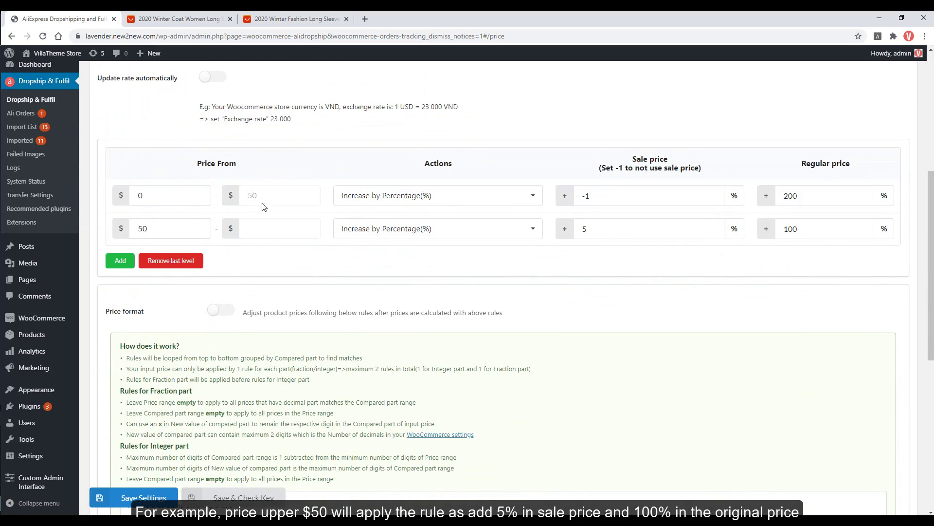
Step: Add the 2020 Winter Coat Women Long Sleeve Casual Wear Jackets product from its AliExpress page to the import list
{"action": "left_click", "coordinate": [176, 19]}
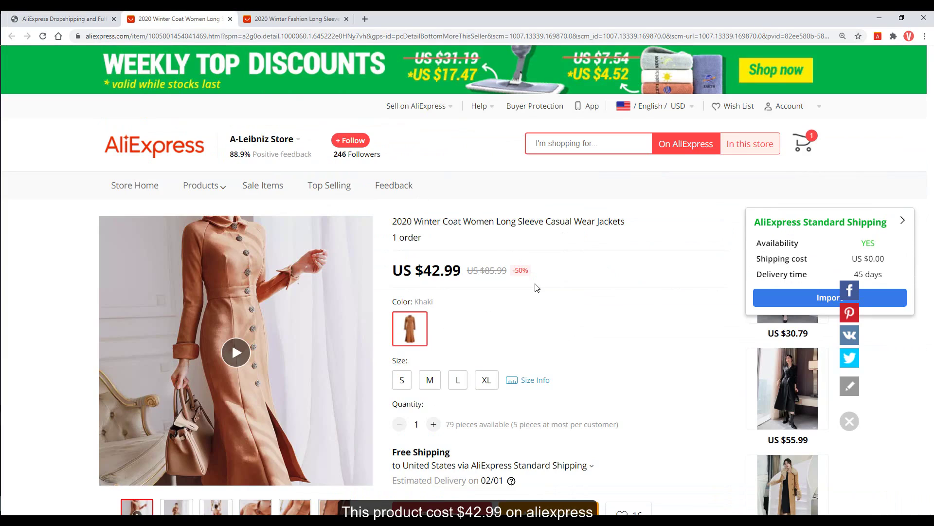
{"action": "left_click", "coordinate": [850, 421]}
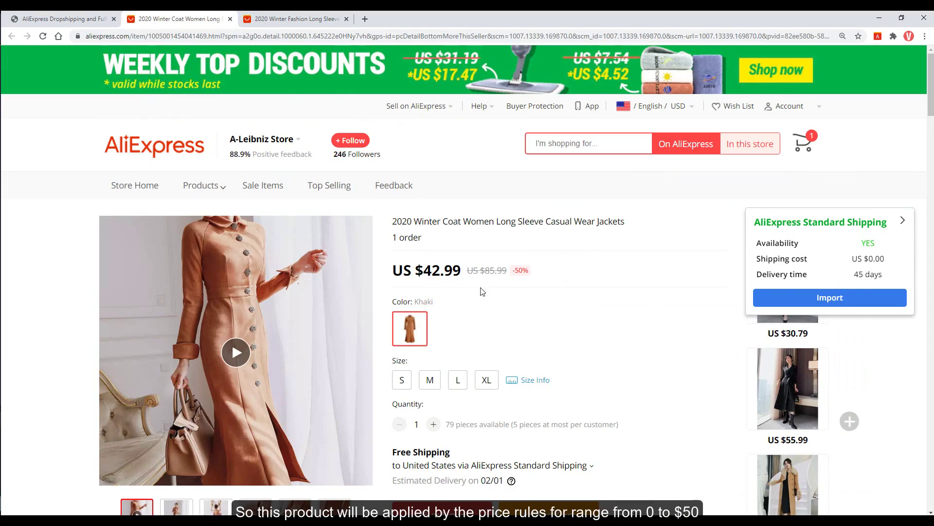
{"action": "left_click", "coordinate": [788, 298]}
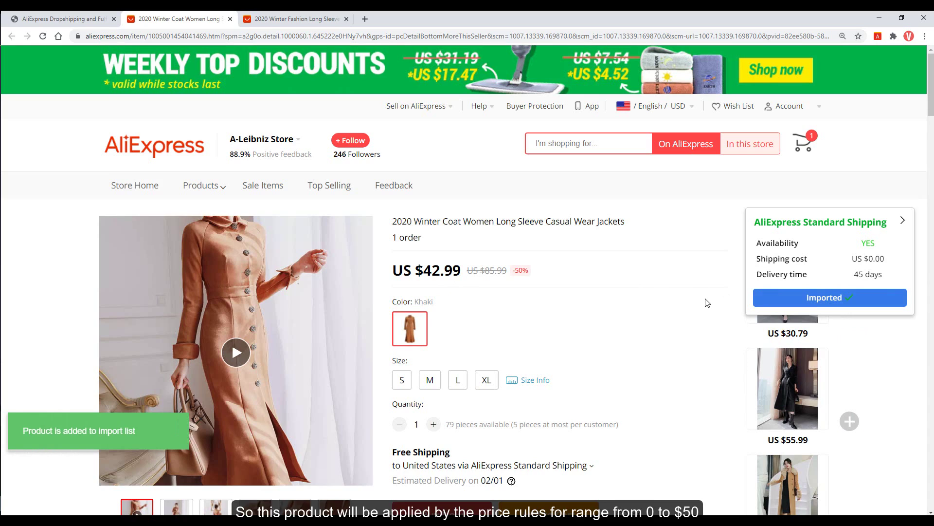
Step: Open the import list in a separate tab and show the winter coat's variations with their prices
{"action": "left_click", "coordinate": [61, 18]}
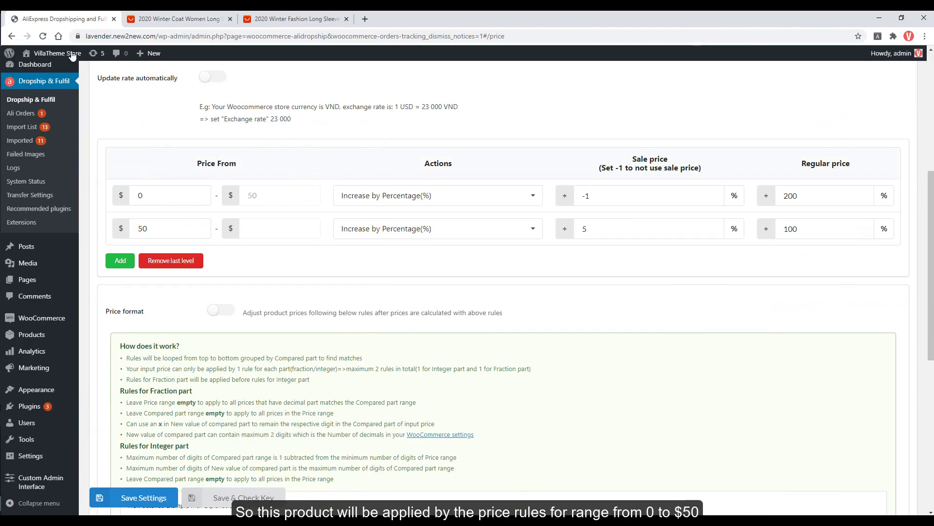
{"action": "middle_click", "coordinate": [39, 127]}
{"action": "left_click", "coordinate": [170, 18]}
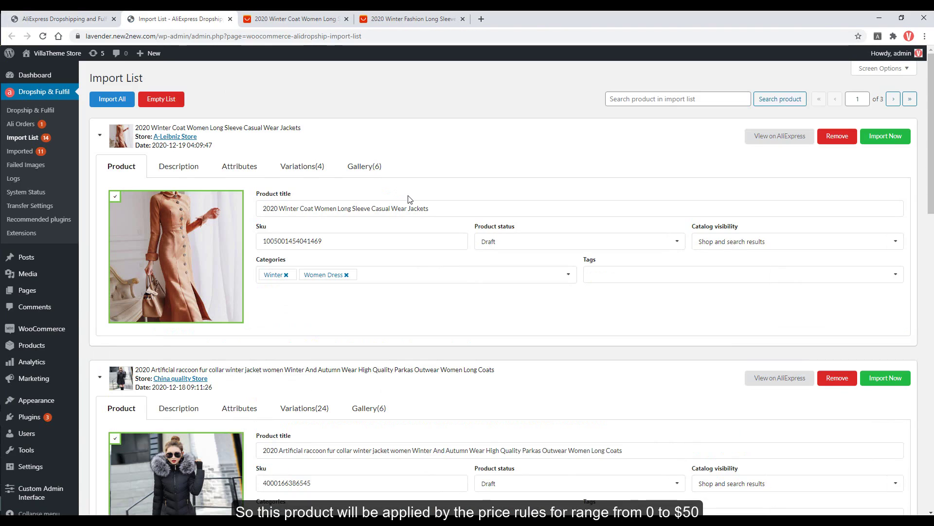
{"action": "left_click", "coordinate": [306, 167]}
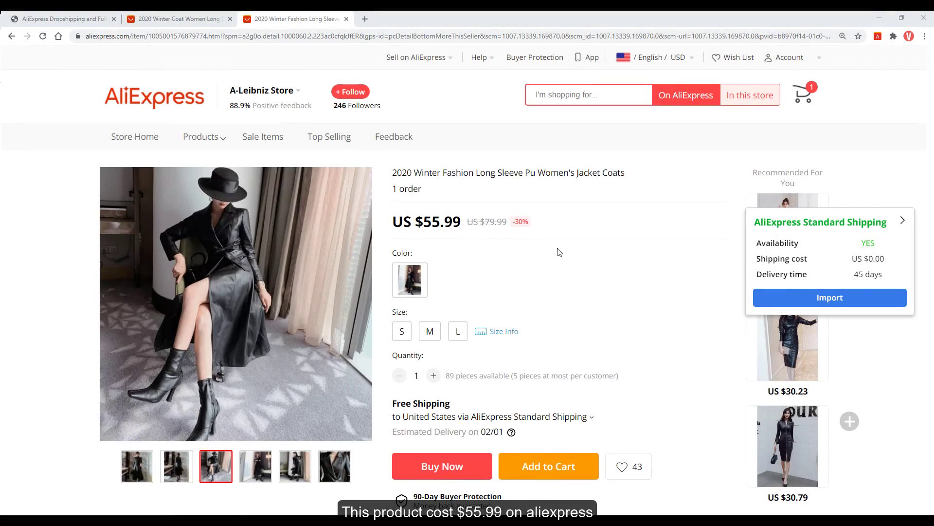
Step: Add the 2020 Winter Fashion Long Sleeve Pu Women's Jacket Coats product to the import list and show its variations there
{"action": "left_click", "coordinate": [785, 304]}
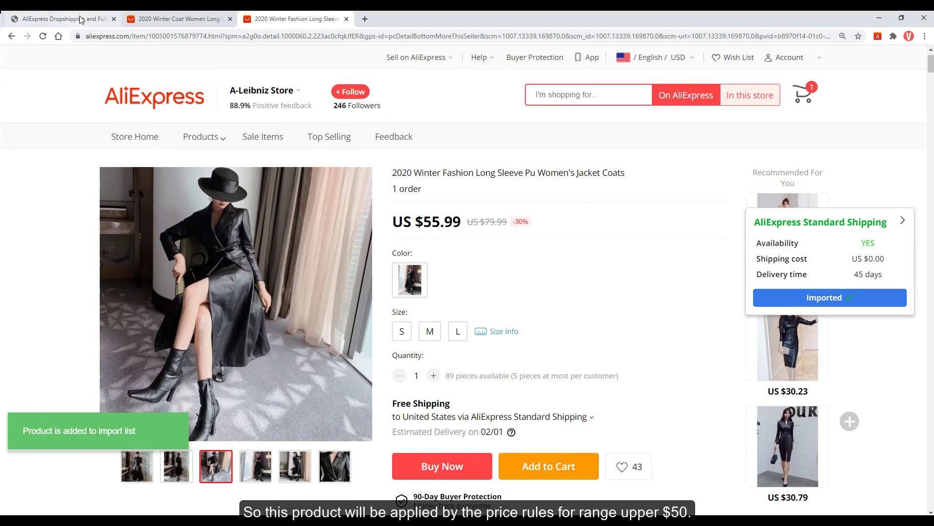
{"action": "left_click", "coordinate": [63, 19]}
{"action": "left_click", "coordinate": [22, 127]}
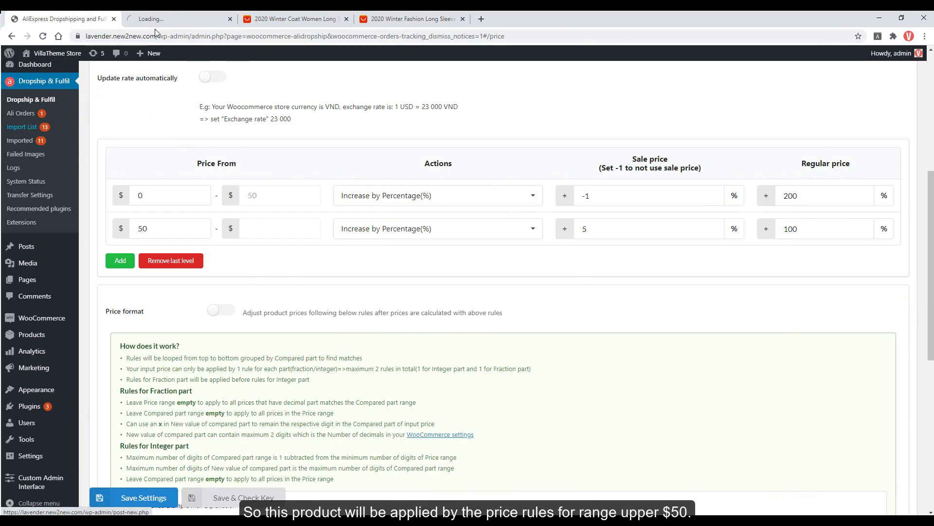
{"action": "left_click", "coordinate": [307, 165]}
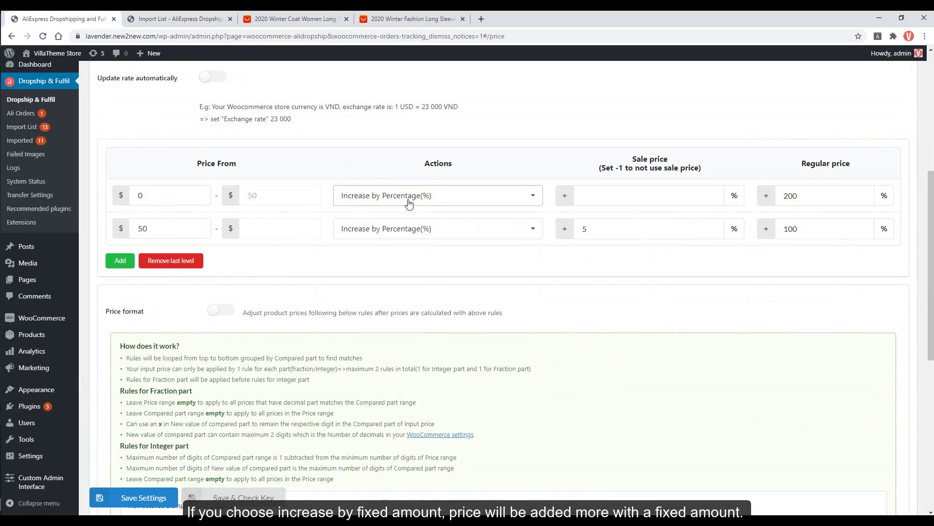
Step: Change the $0–50 rule to Increase by Fixed amount($) with sale price 50 and regular price 100, and save the settings
{"action": "left_click", "coordinate": [409, 201]}
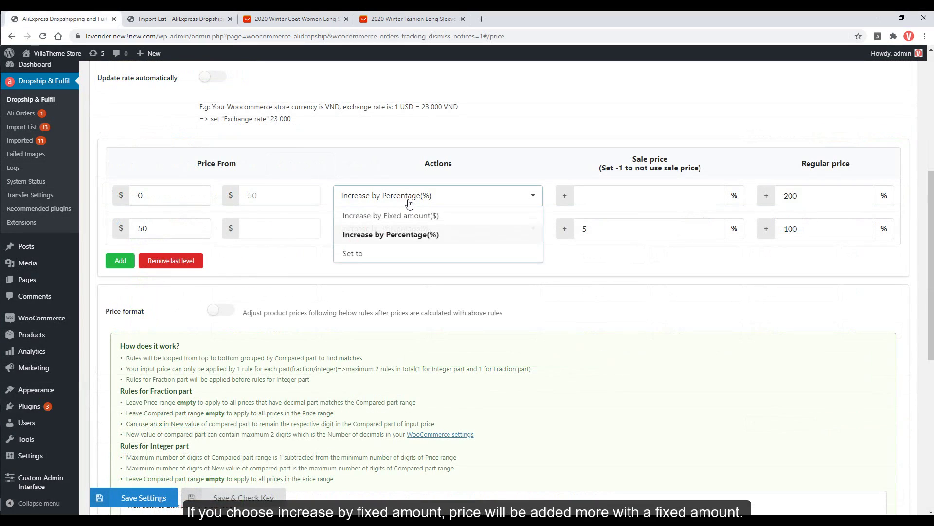
{"action": "left_click", "coordinate": [405, 215]}
{"action": "left_click", "coordinate": [590, 195]}
{"action": "type", "text": "5"}
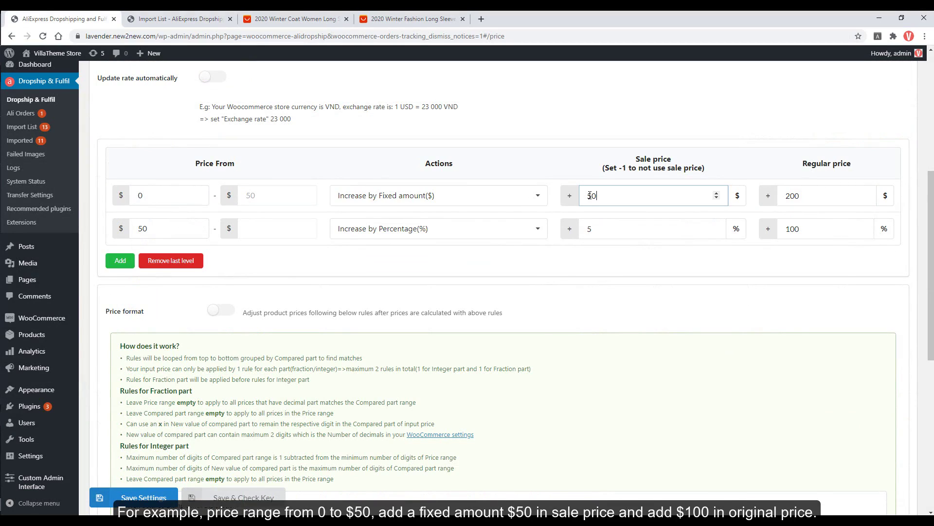
{"action": "type", "text": "0"}
{"action": "double_click", "coordinate": [791, 195]}
{"action": "type", "text": "100"}
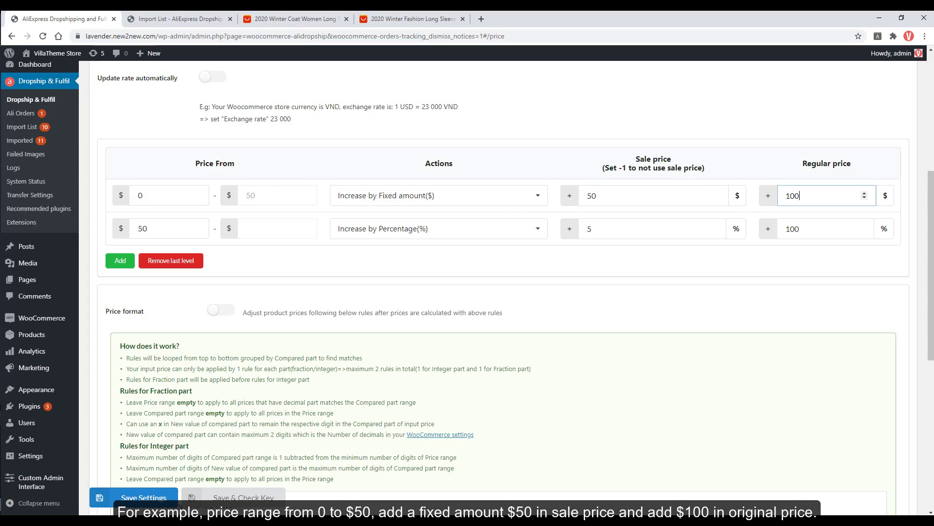
{"action": "left_click", "coordinate": [134, 498]}
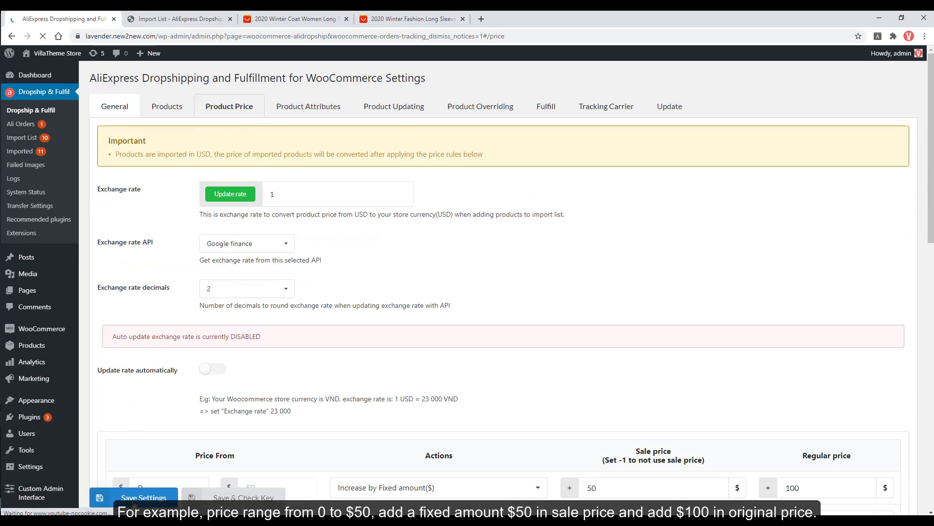
{"action": "scroll", "coordinate": [261, 408], "scroll_direction": "down", "scroll_amount": 3}
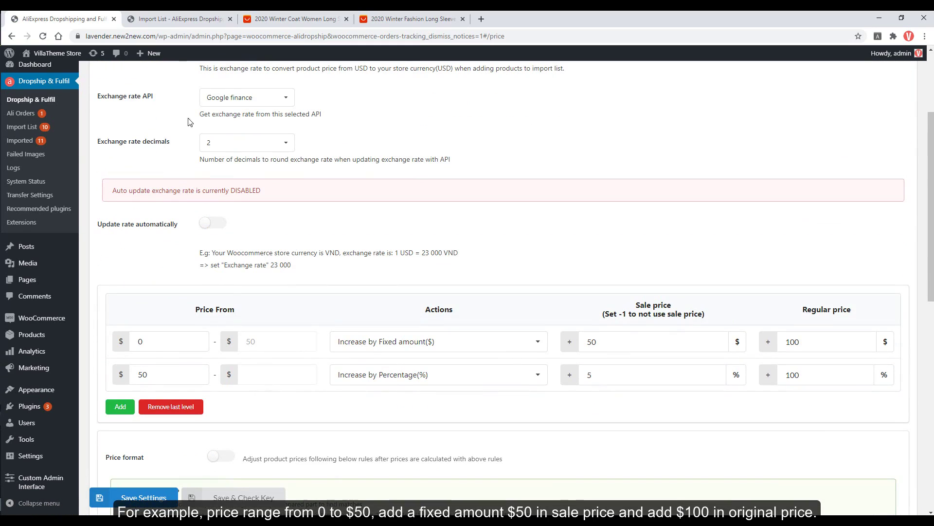
Step: Show the winter coat's variations in the import list to check their sale and regular prices
{"action": "left_click", "coordinate": [180, 18]}
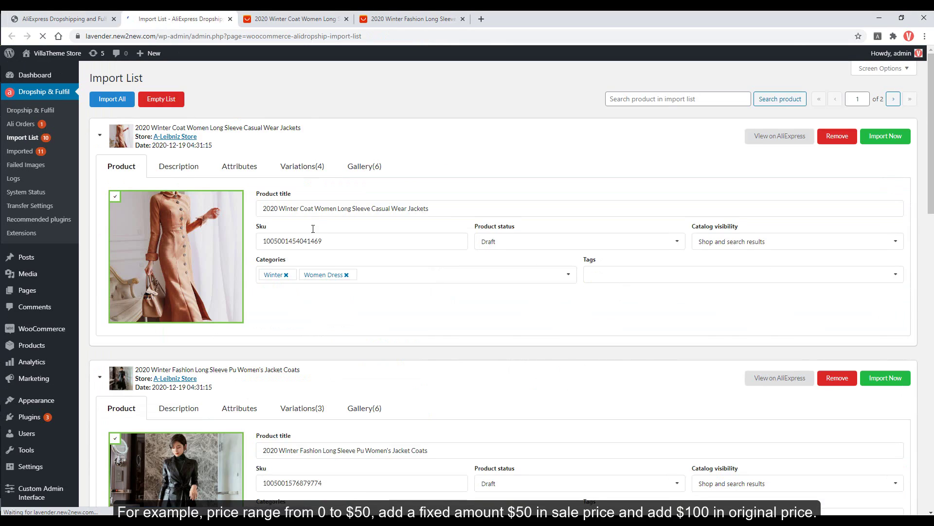
{"action": "left_click", "coordinate": [309, 166]}
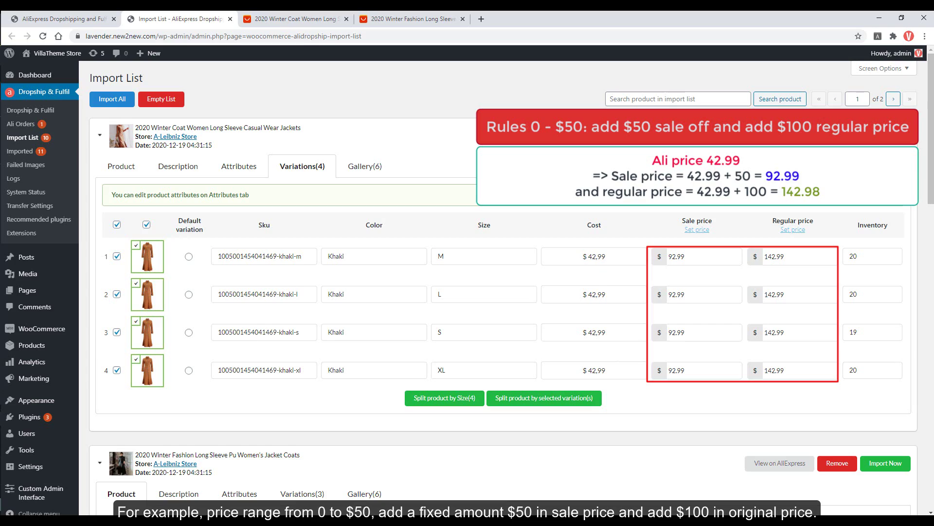
Step: Change the $0–50 rule's action to Set to with sale price 150 and regular price 200, and save the settings
{"action": "left_click", "coordinate": [392, 197]}
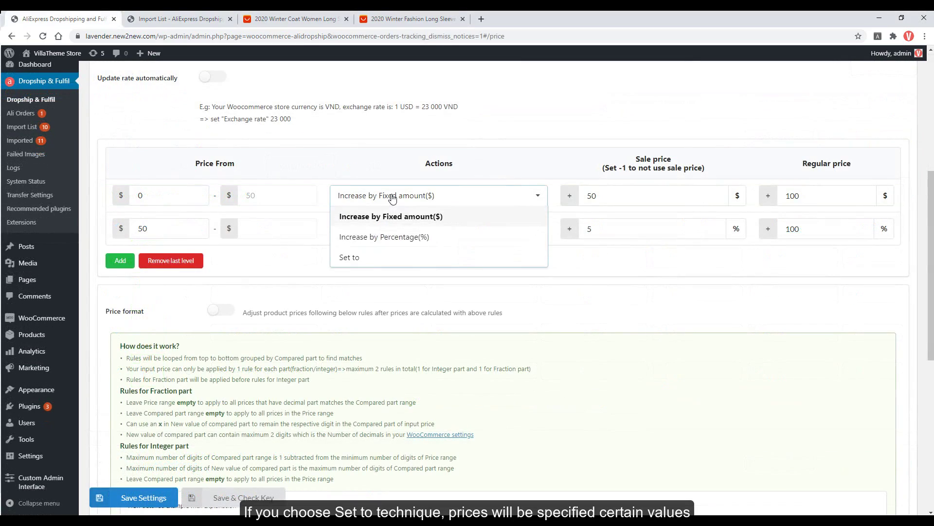
{"action": "left_click", "coordinate": [382, 257]}
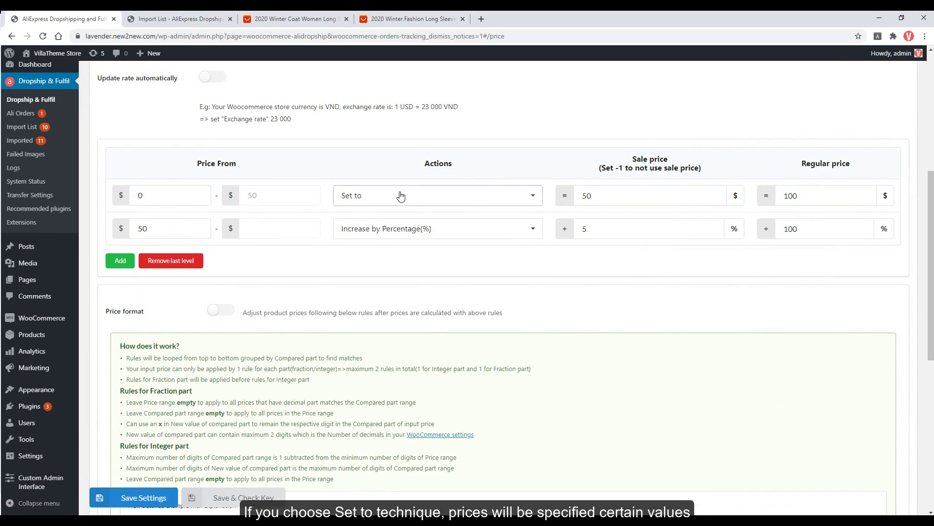
{"action": "double_click", "coordinate": [567, 202]}
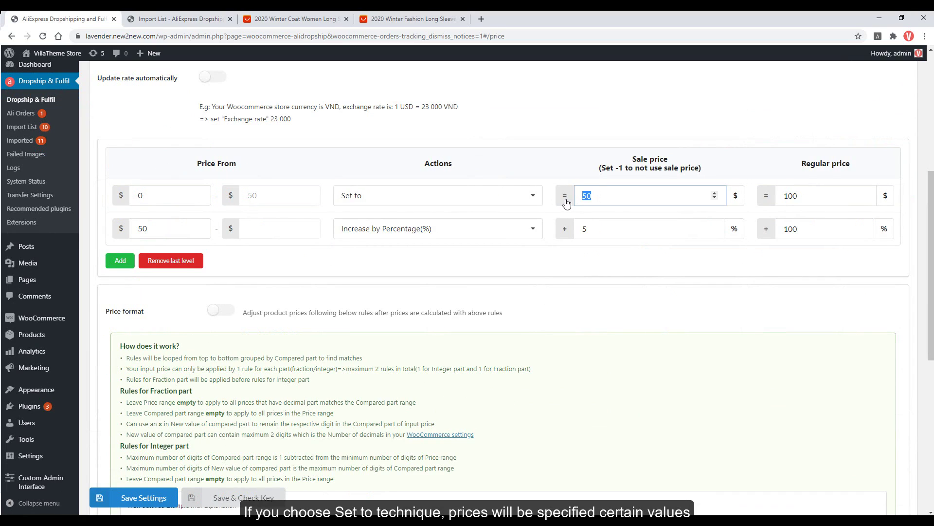
{"action": "type", "text": "150"}
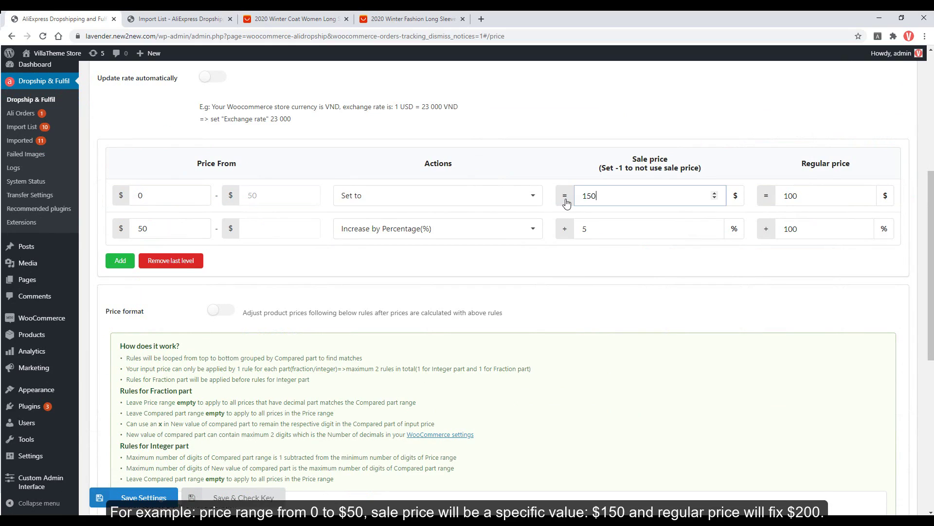
{"action": "double_click", "coordinate": [805, 198]}
{"action": "type", "text": "2"}
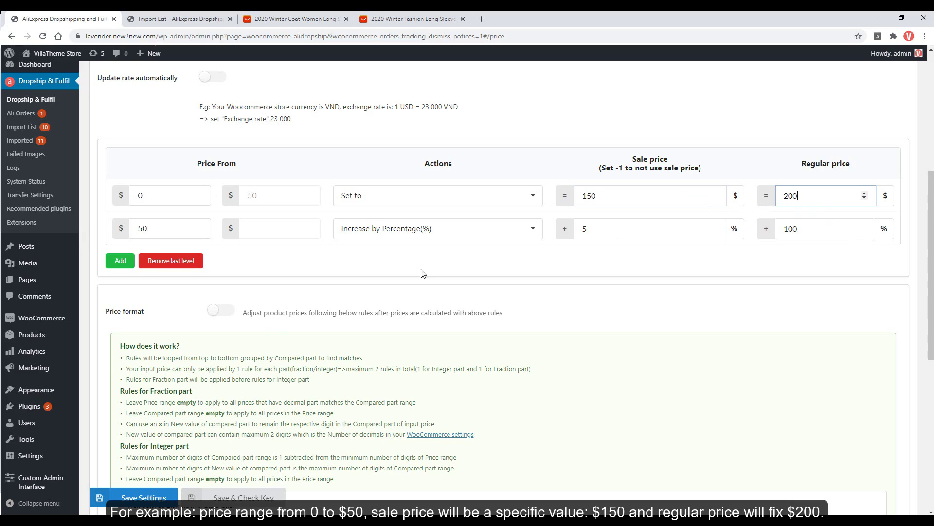
{"action": "left_click", "coordinate": [144, 488]}
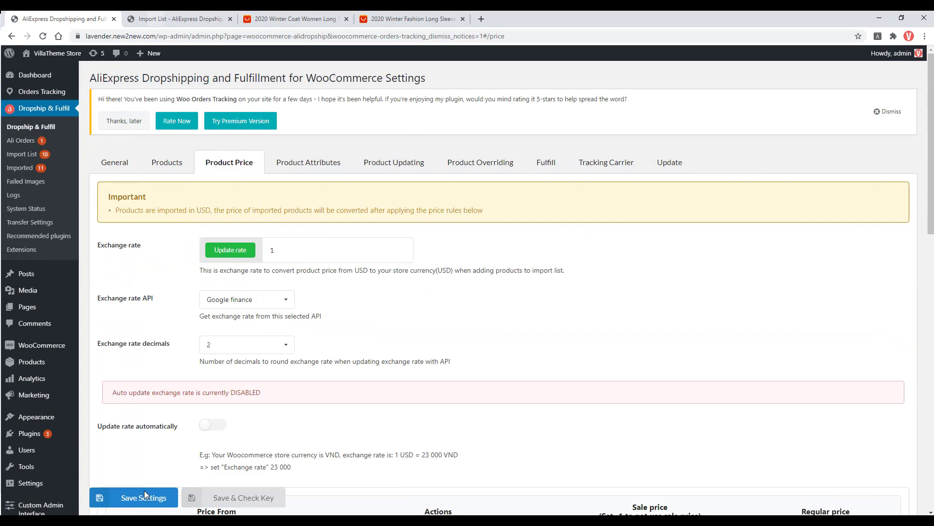
{"action": "scroll", "coordinate": [163, 440], "scroll_direction": "down", "scroll_amount": 7}
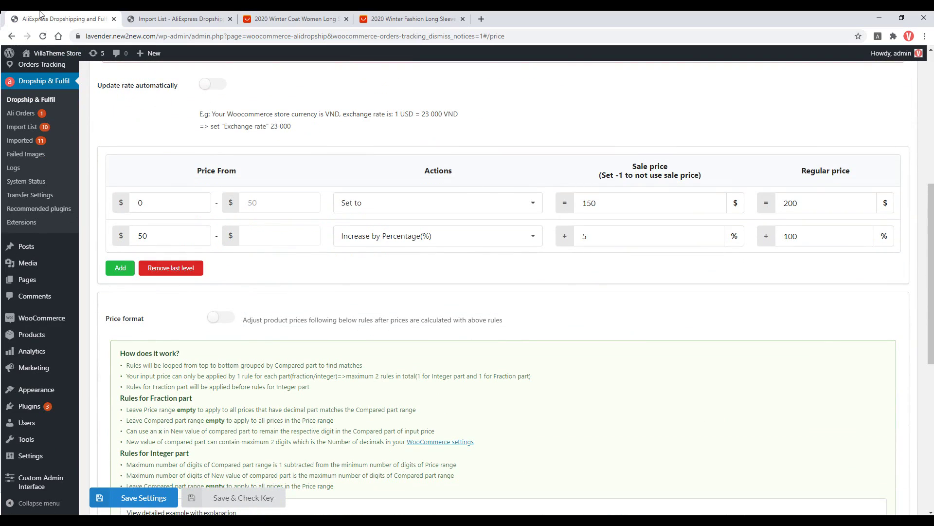
Step: Reload the import list and open the winter coat's variations to check their prices under the Set to rule
{"action": "left_click", "coordinate": [132, 17]}
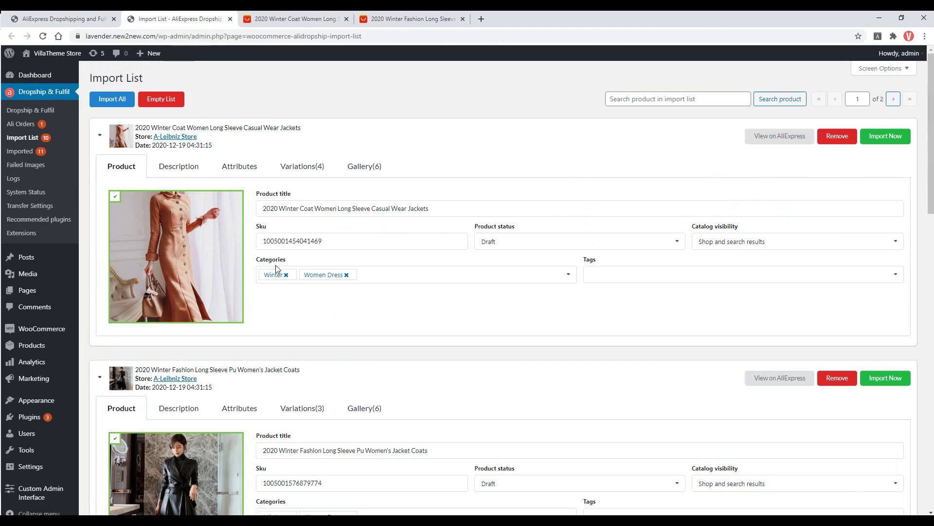
{"action": "key", "text": "F5"}
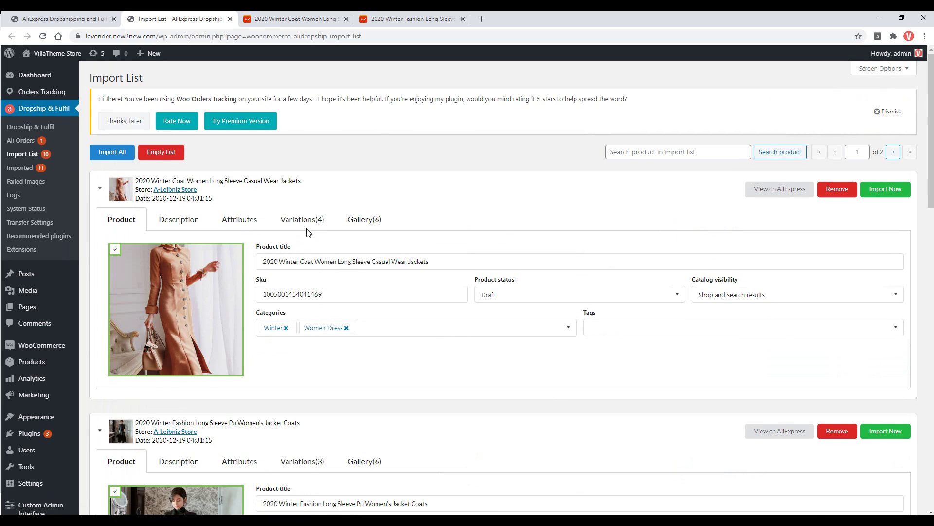
{"action": "left_click", "coordinate": [307, 221]}
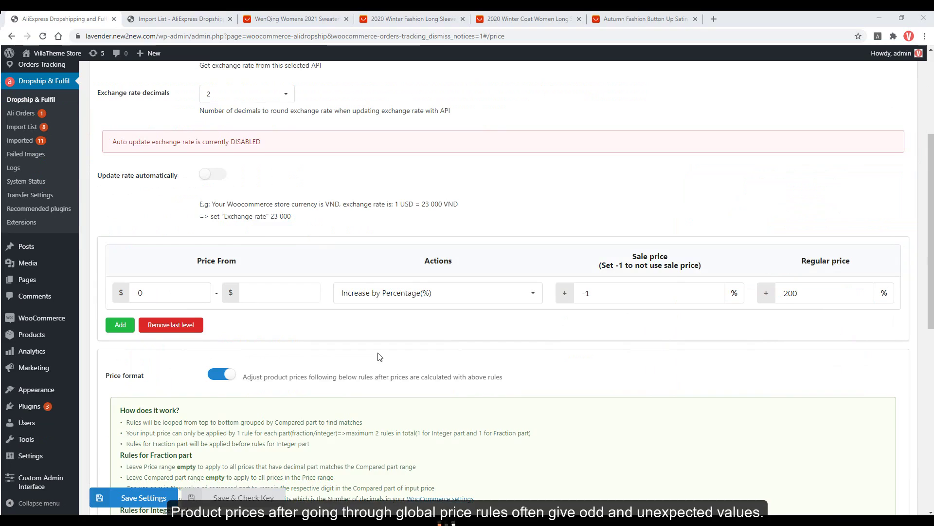
Step: Examine the regular prices of the satin shirt, WenQing sweater and winter coat variations in the import list
{"action": "scroll", "coordinate": [380, 357], "scroll_direction": "down", "scroll_amount": 3}
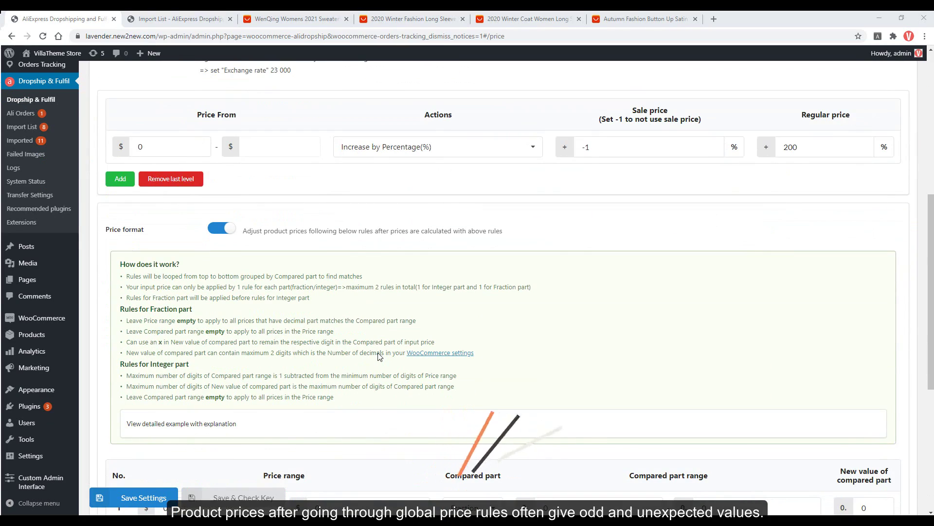
{"action": "scroll", "coordinate": [380, 356], "scroll_direction": "up", "scroll_amount": 1}
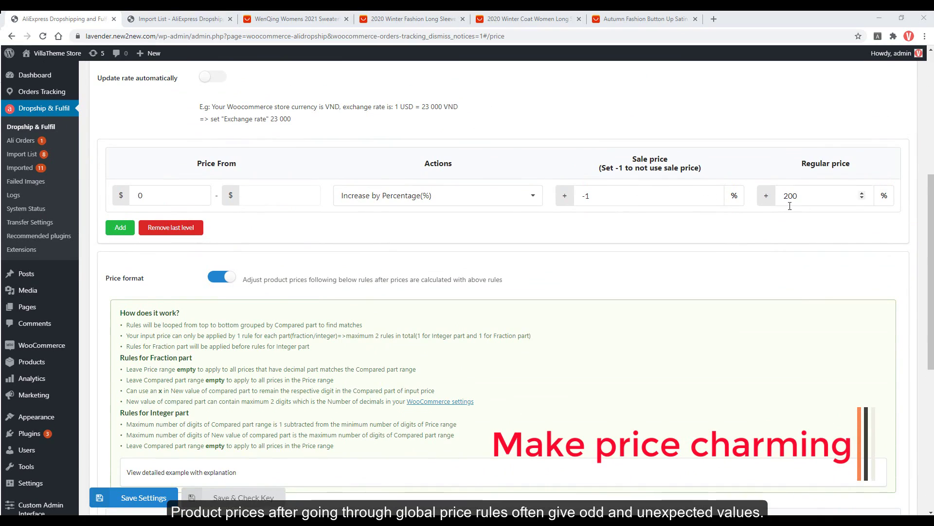
{"action": "left_click", "coordinate": [159, 21]}
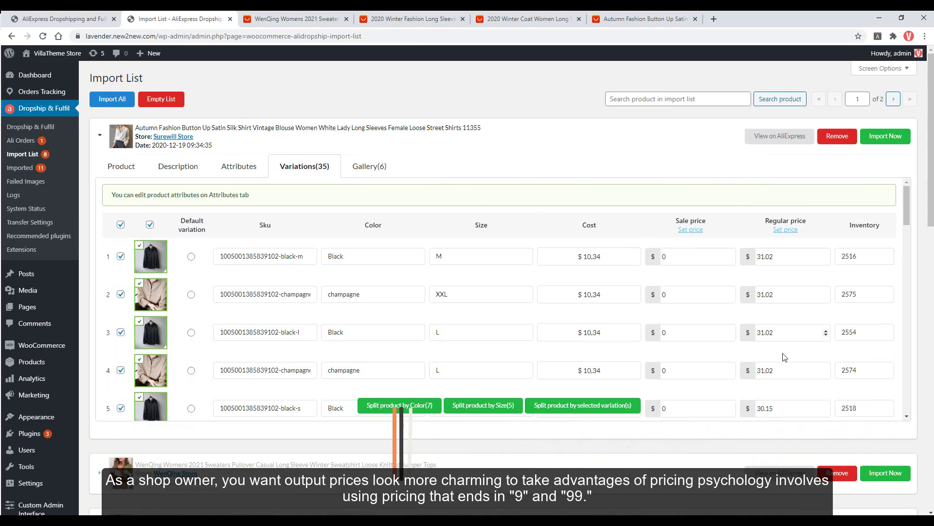
{"action": "scroll", "coordinate": [900, 197], "scroll_direction": "down", "scroll_amount": 3}
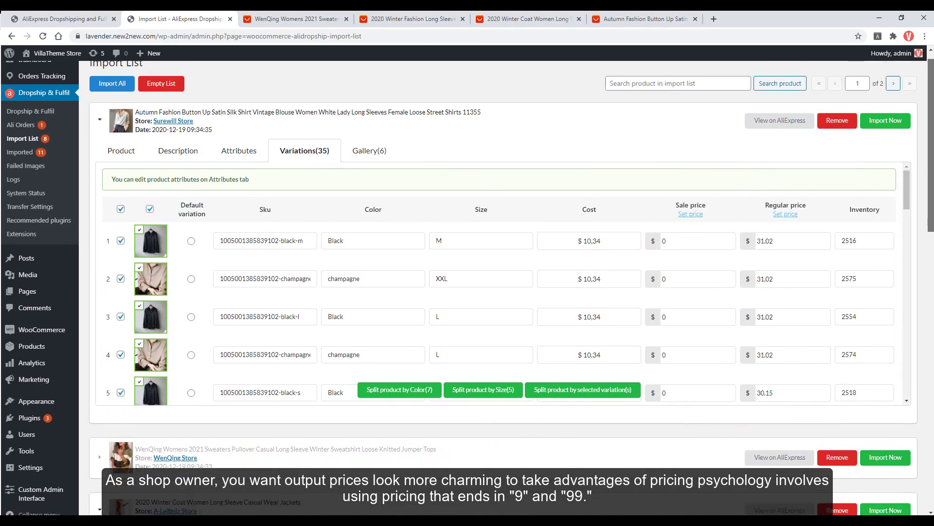
{"action": "scroll", "coordinate": [613, 243], "scroll_direction": "down", "scroll_amount": 2}
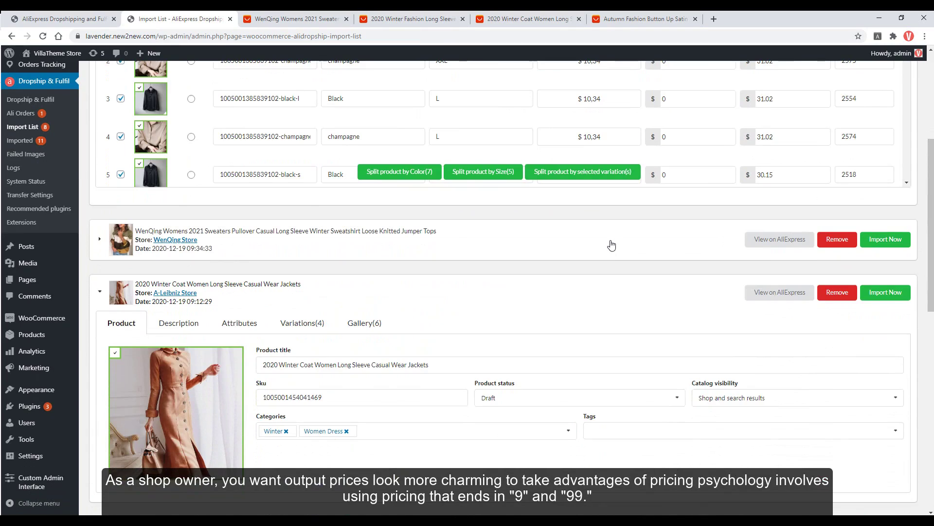
{"action": "left_click", "coordinate": [614, 244]}
{"action": "scroll", "coordinate": [767, 263], "scroll_direction": "down", "scroll_amount": 3}
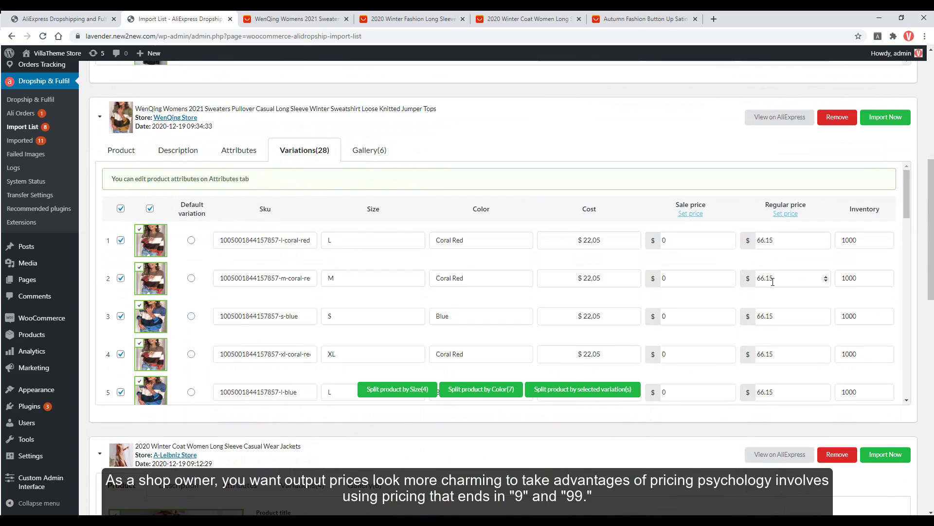
{"action": "left_click_drag", "start_coordinate": [930, 268], "coordinate": [930, 337]}
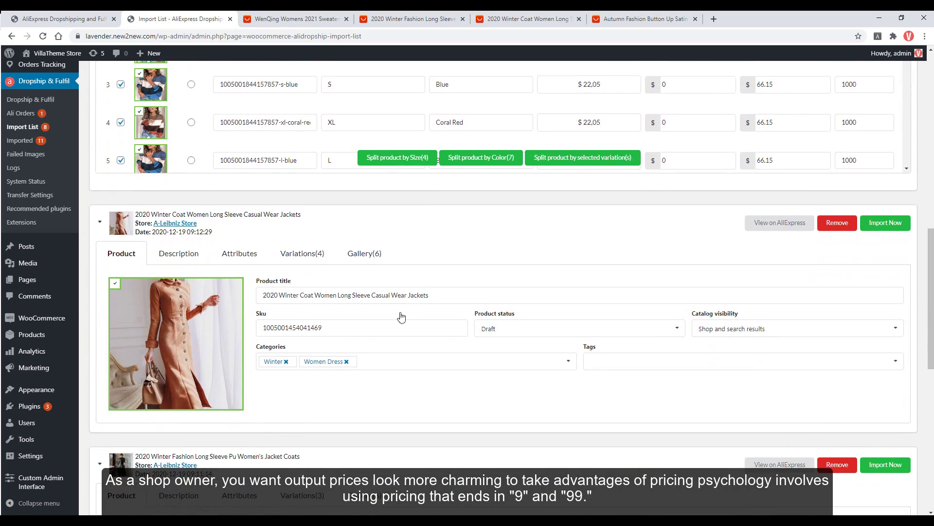
{"action": "left_click", "coordinate": [308, 254]}
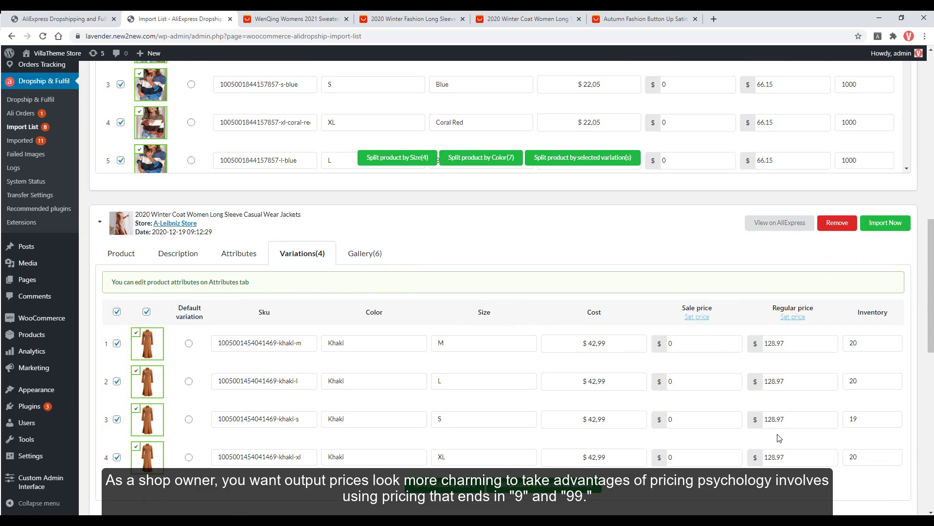
Step: In the plugin's price format settings, set rule 1 to the Fraction compared part with a price range of $10 to $100
{"action": "left_click", "coordinate": [22, 13]}
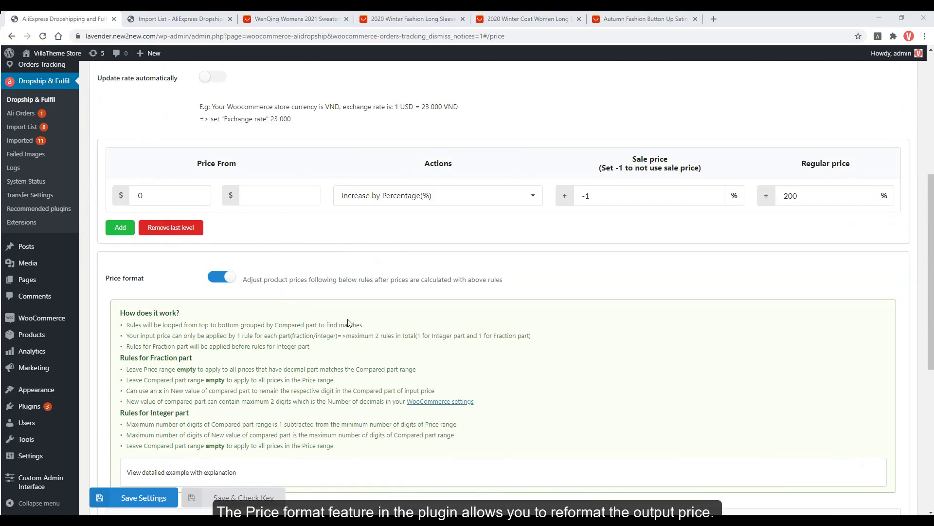
{"action": "left_click_drag", "start_coordinate": [931, 266], "coordinate": [932, 347]}
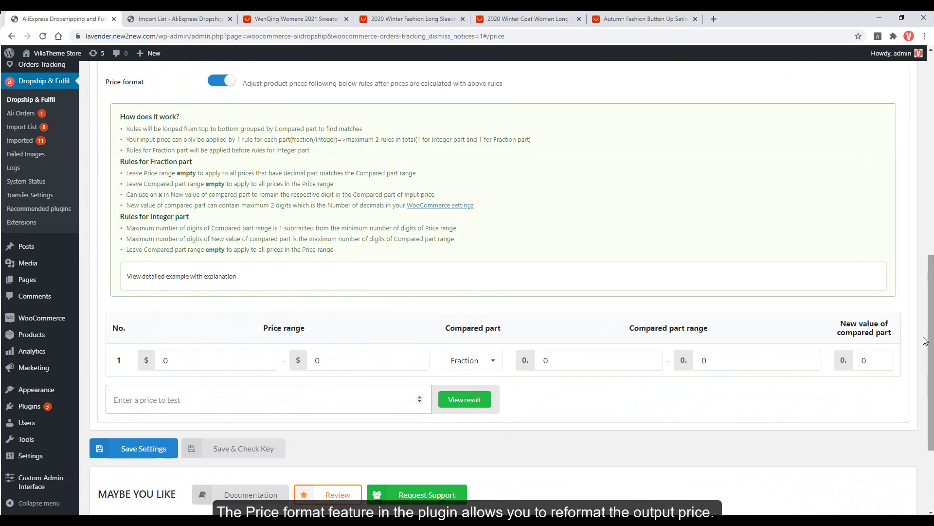
{"action": "scroll", "coordinate": [433, 277], "scroll_direction": "down", "scroll_amount": 1}
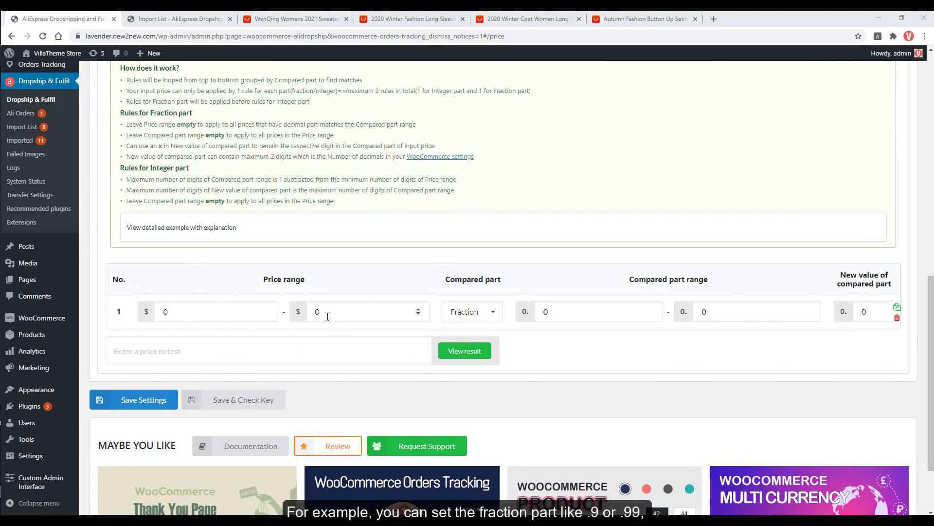
{"action": "left_click", "coordinate": [468, 313]}
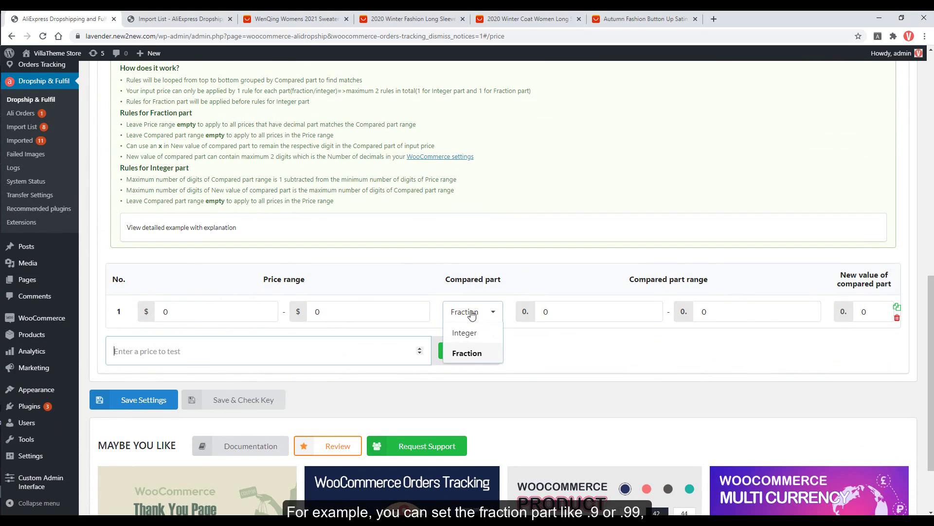
{"action": "left_click", "coordinate": [467, 354]}
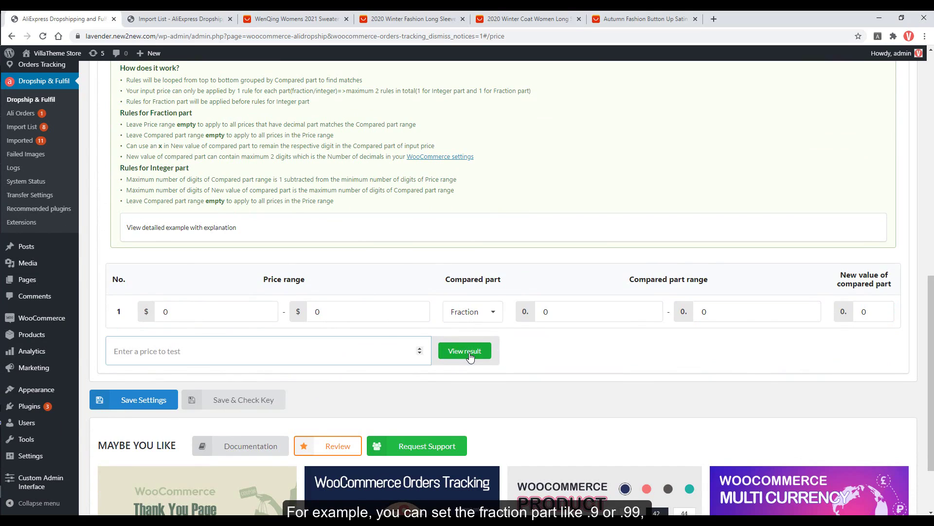
{"action": "left_click_drag", "start_coordinate": [204, 313], "coordinate": [158, 310]}
{"action": "type", "text": "10"}
{"action": "key", "text": "Tab"}
{"action": "type", "text": "10"}
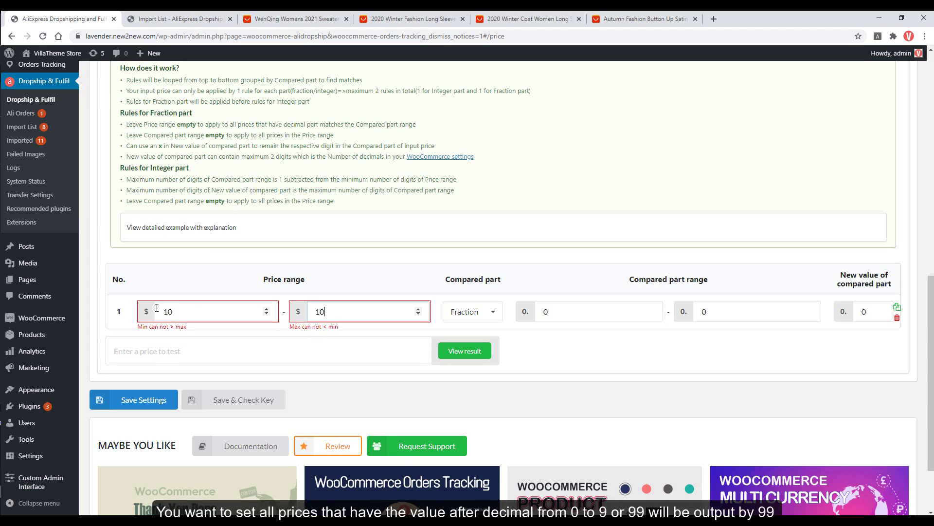
{"action": "type", "text": "0"}
Step: Set rule 1's compared part range to 0–99 and its new value of compared part to 99
{"action": "left_click", "coordinate": [472, 311]}
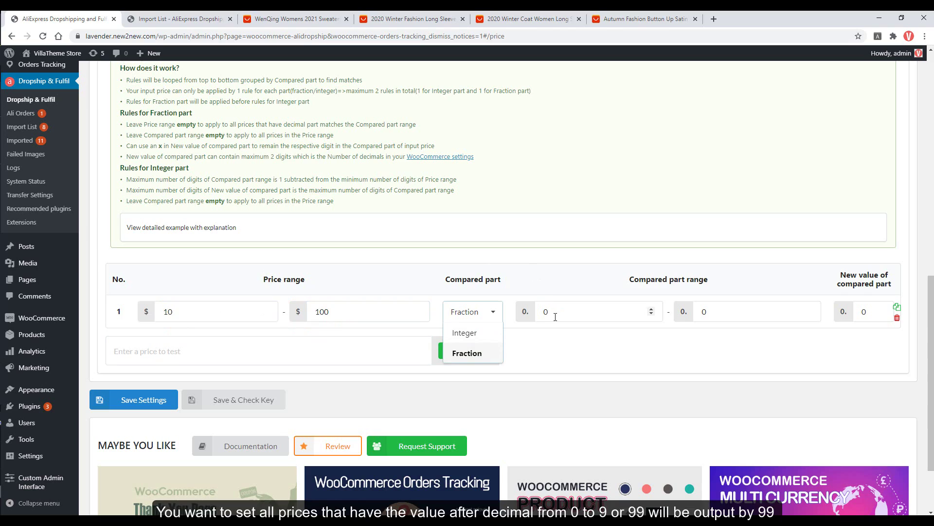
{"action": "left_click", "coordinate": [556, 317]}
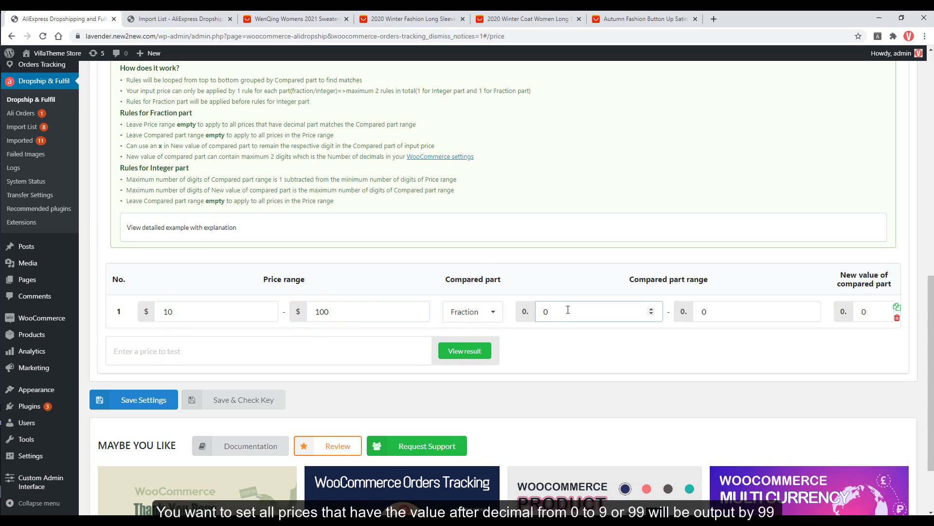
{"action": "key", "text": "Tab"}
{"action": "type", "text": "99"}
{"action": "key", "text": "Tab"}
{"action": "type", "text": "99"}
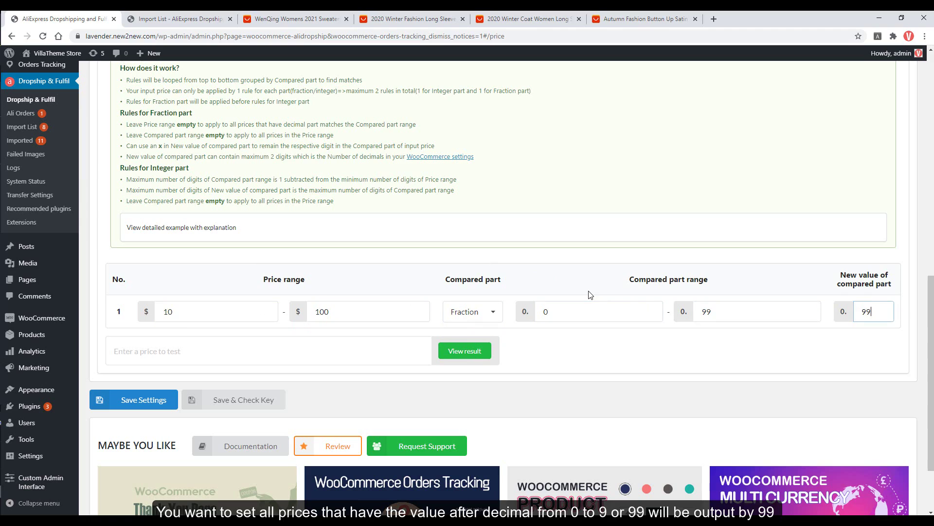
Step: Test the price format rule with a price of 10.22
{"action": "left_click", "coordinate": [370, 350]}
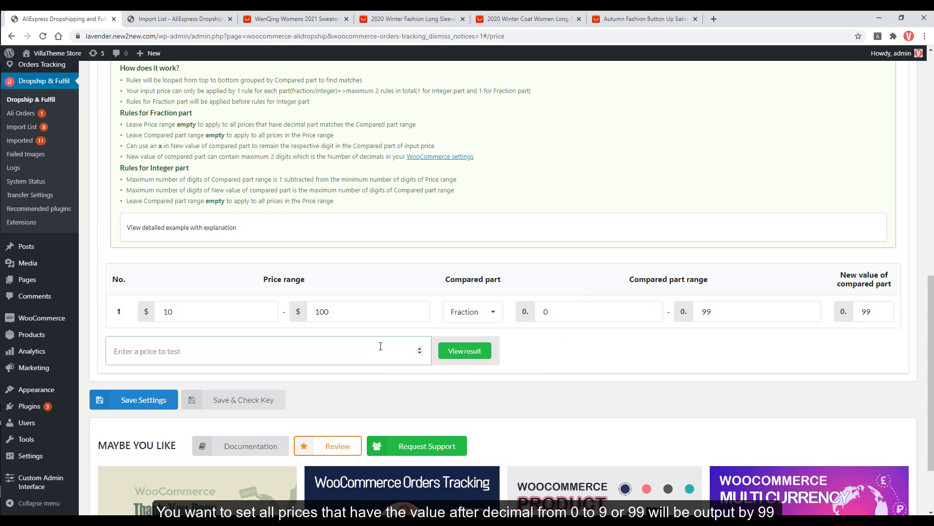
{"action": "type", "text": "10"}
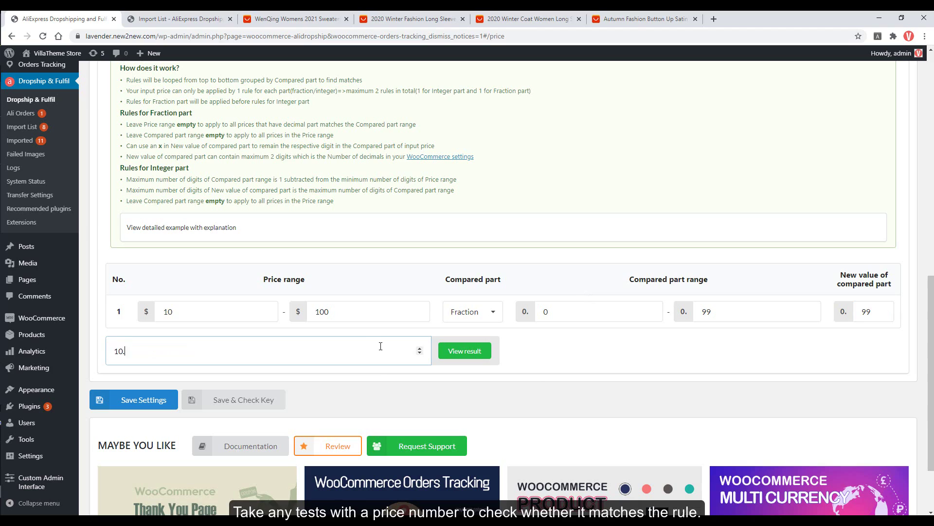
{"action": "type", "text": ".22"}
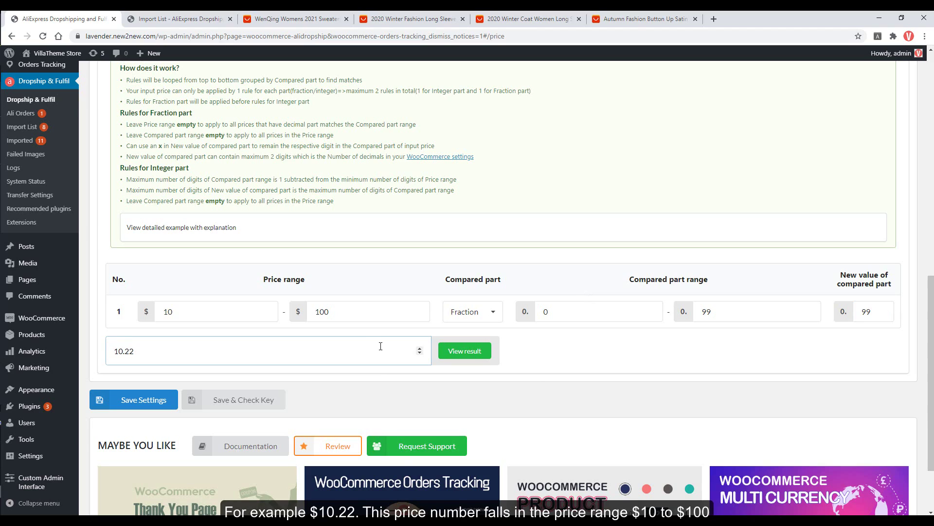
{"action": "left_click", "coordinate": [473, 351]}
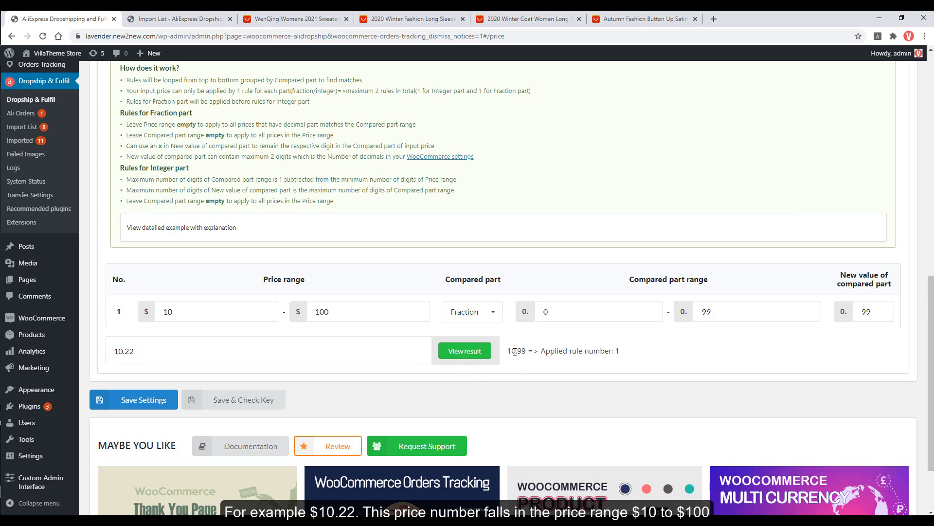
Step: Change the test price to 10.67 and view the result of the price format rule
{"action": "left_click", "coordinate": [148, 356]}
{"action": "key", "text": "BackSpace"}
{"action": "key", "text": "BackSpace"}
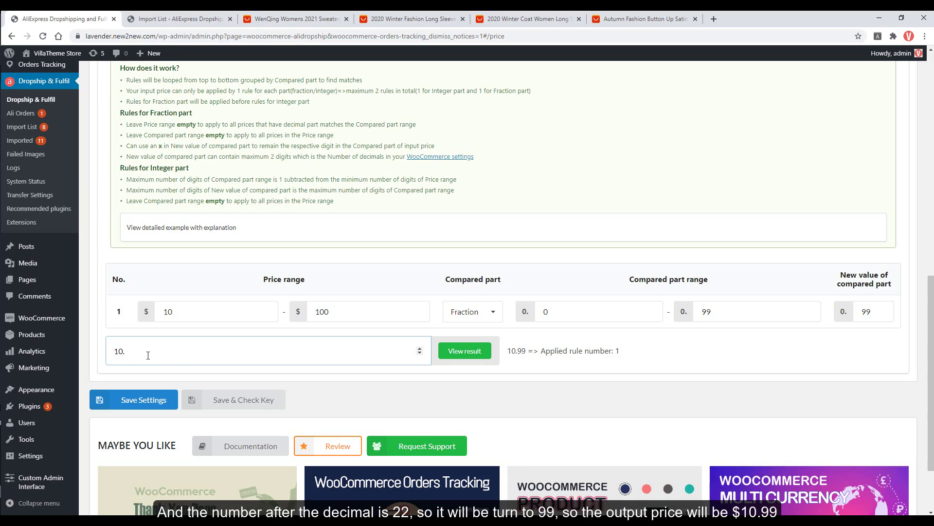
{"action": "type", "text": "6"}
{"action": "left_click", "coordinate": [464, 351]}
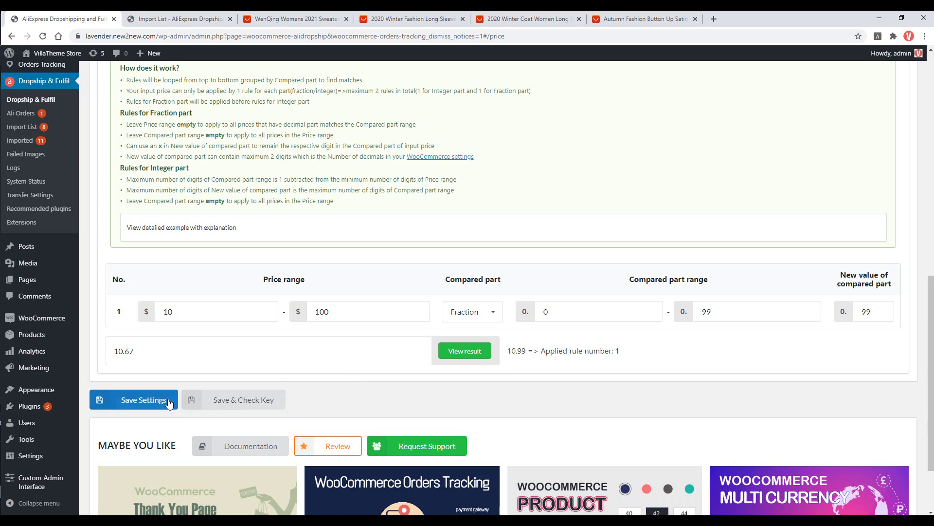
Step: Save the plugin settings with the Fraction price format rule
{"action": "left_click", "coordinate": [127, 397]}
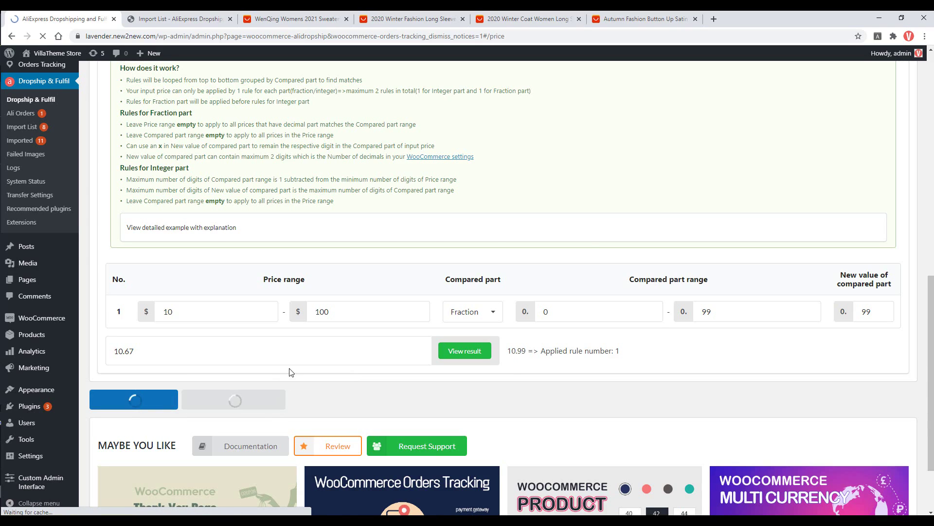
{"action": "scroll", "coordinate": [290, 372], "scroll_direction": "down", "scroll_amount": 9}
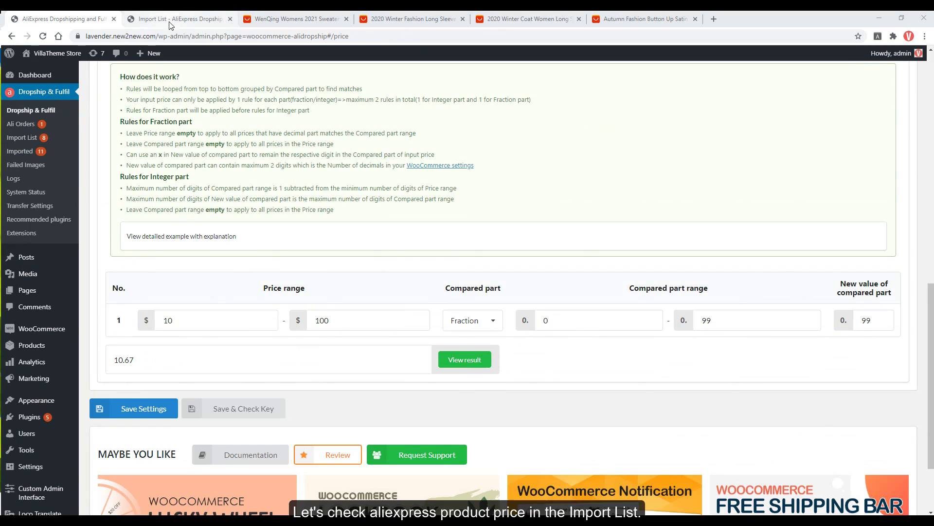
Step: Refresh the Import List and check the variation prices of the Autumn Fashion Button Up Satin Silk Shirt product
{"action": "left_click", "coordinate": [170, 22]}
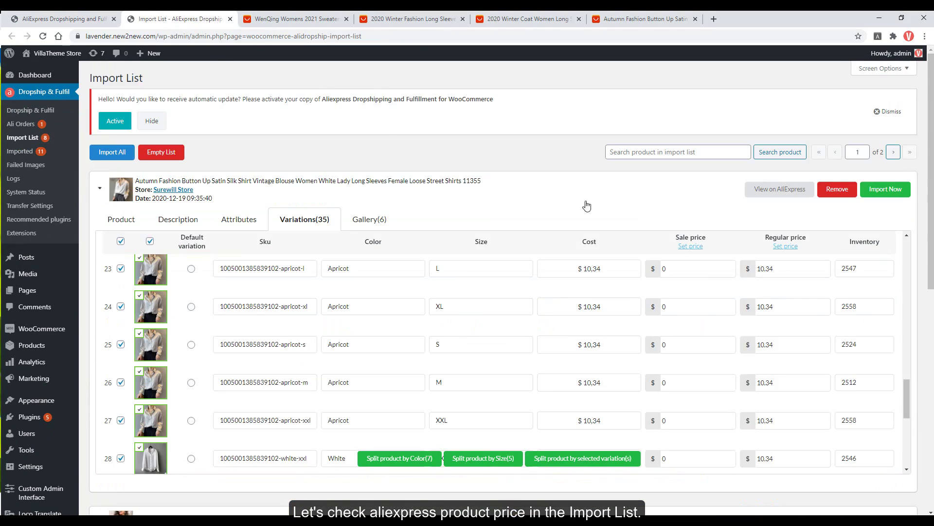
{"action": "key", "text": "F5"}
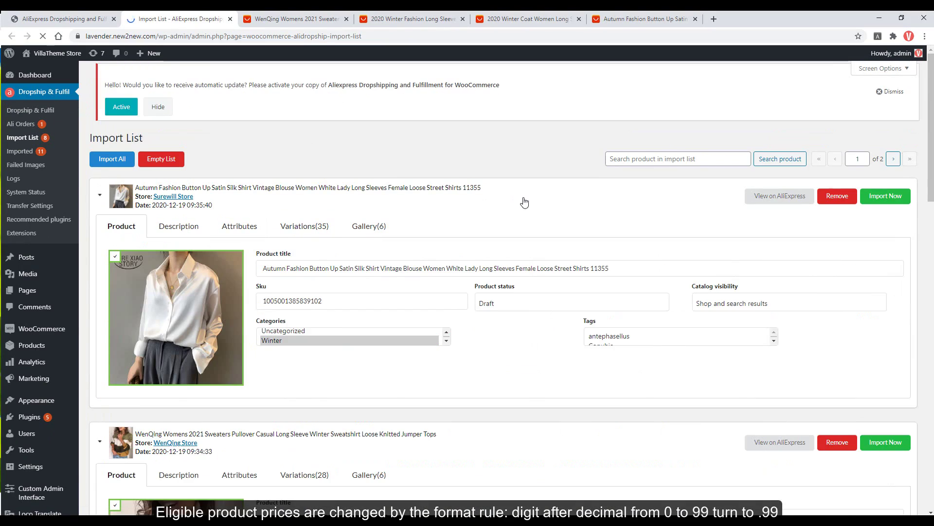
{"action": "left_click", "coordinate": [321, 221]}
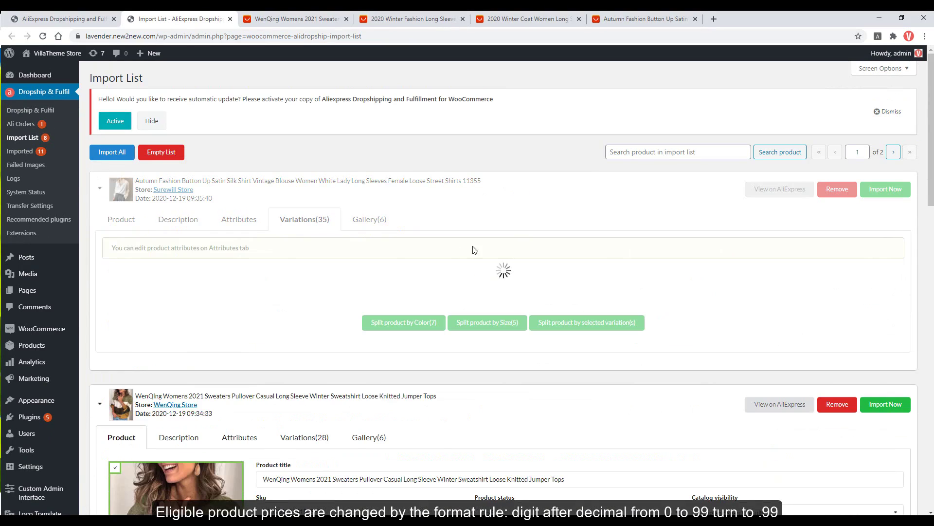
{"action": "scroll", "coordinate": [589, 291], "scroll_direction": "down", "scroll_amount": 1}
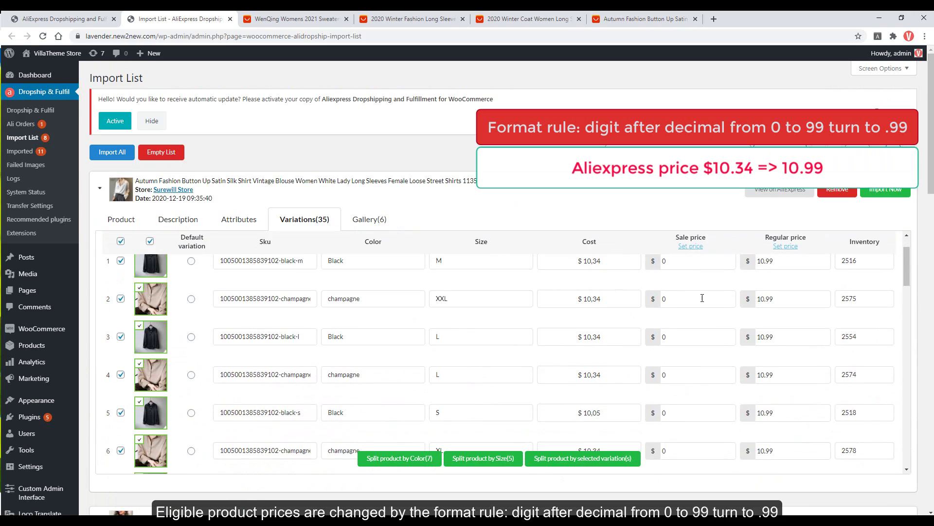
{"action": "scroll", "coordinate": [706, 299], "scroll_direction": "up", "scroll_amount": 1}
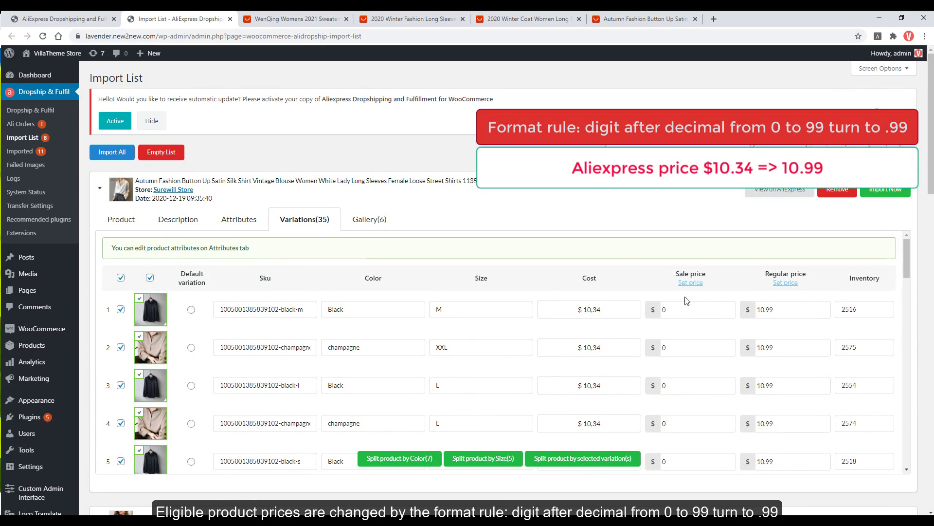
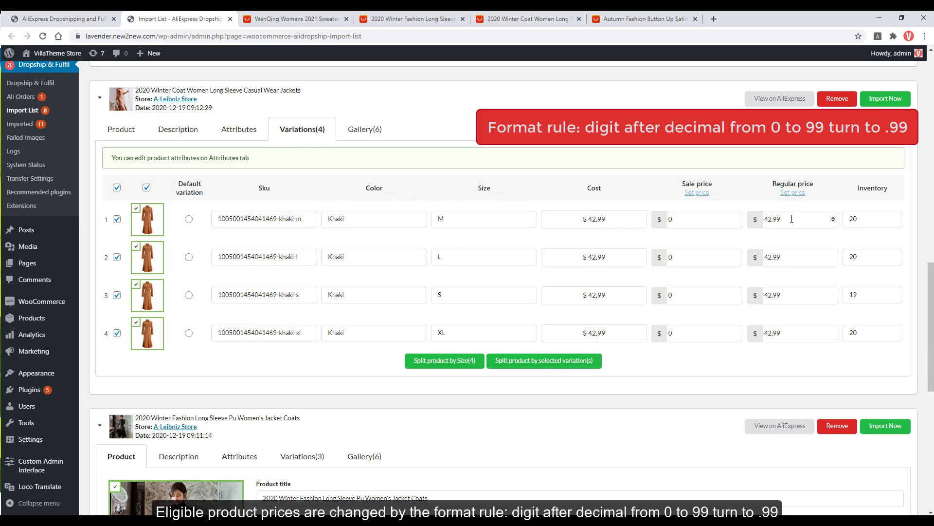
Step: Back in the price format settings, duplicate rule 1 and change the copy's compared part to Integer
{"action": "left_click", "coordinate": [54, 16]}
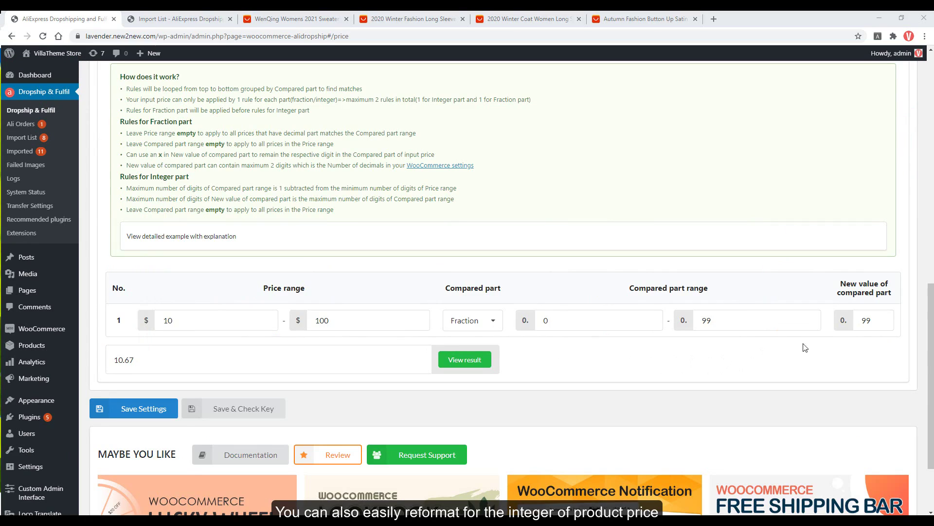
{"action": "left_click", "coordinate": [897, 315]}
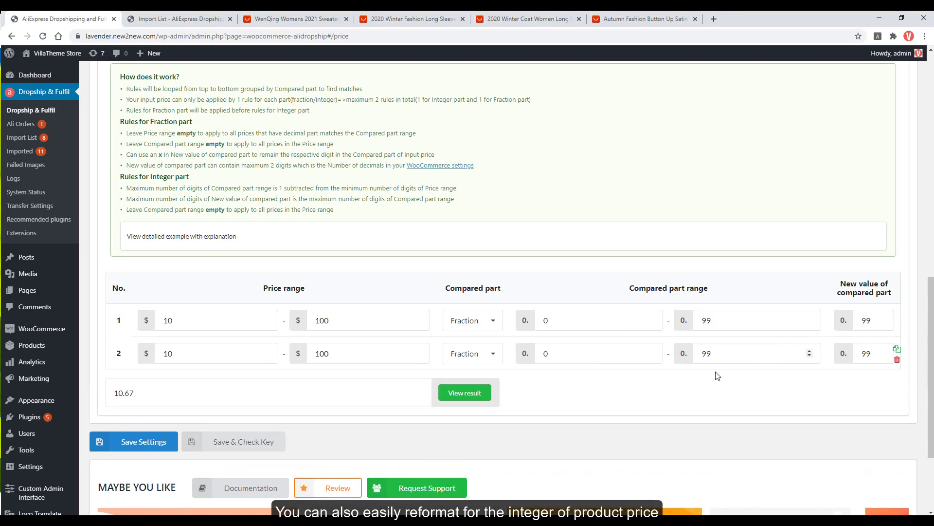
{"action": "left_click", "coordinate": [473, 355]}
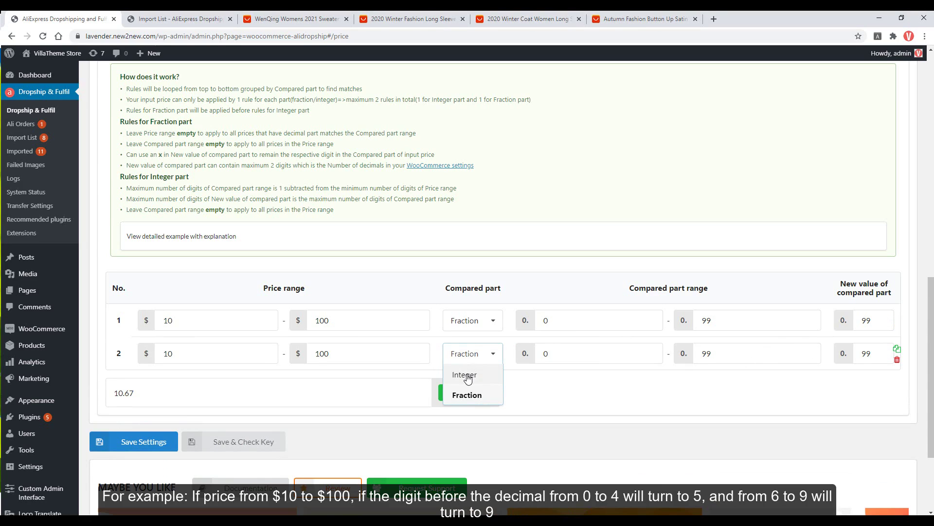
{"action": "left_click", "coordinate": [466, 376]}
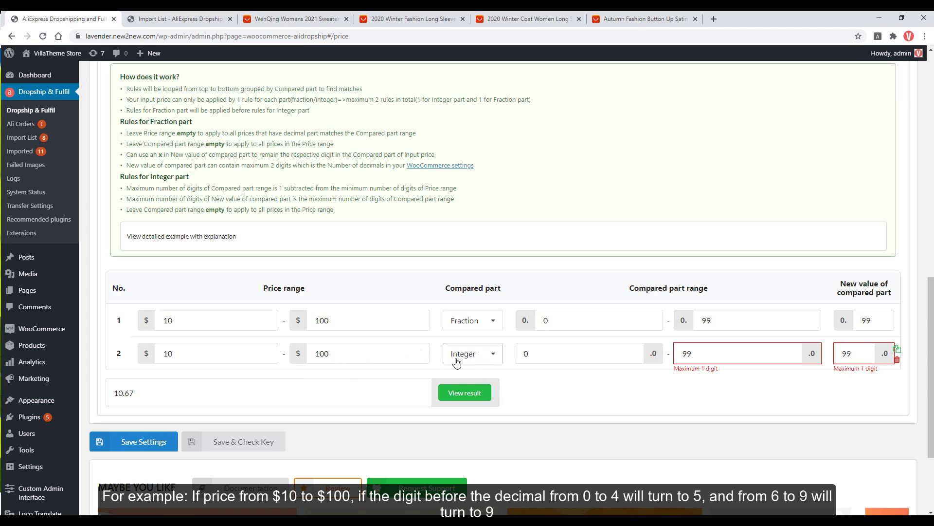
Step: Set rule 2's compared part range to 0–4 and its new value of compared part to 5
{"action": "left_click_drag", "start_coordinate": [537, 356], "coordinate": [523, 354]}
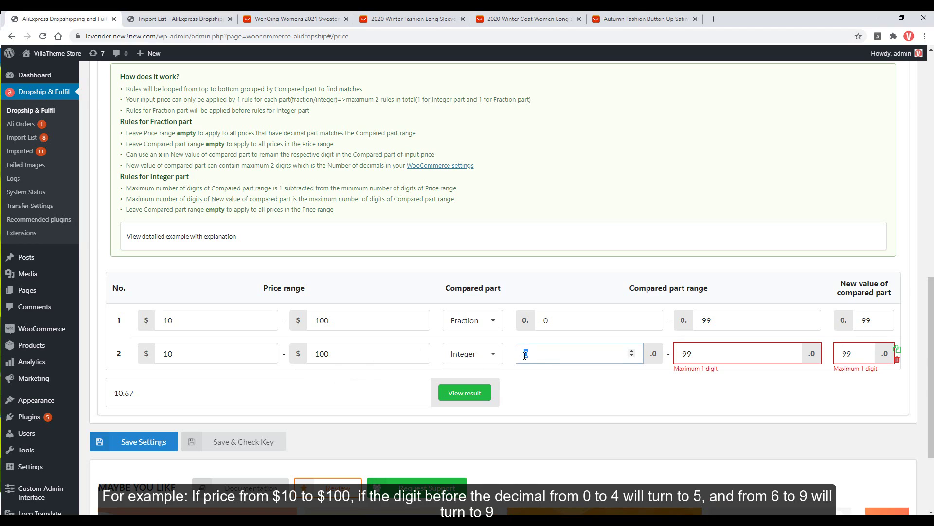
{"action": "key", "text": "Tab"}
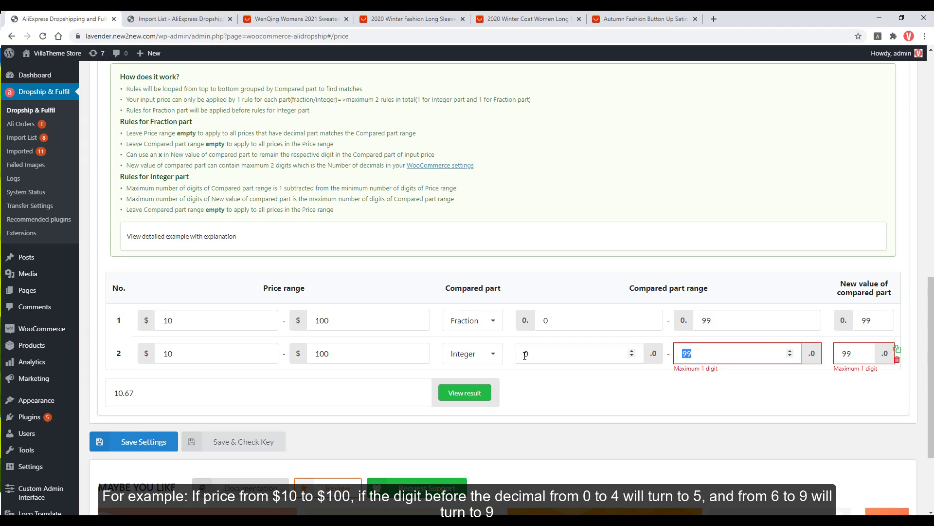
{"action": "type", "text": "4"}
{"action": "key", "text": "Tab"}
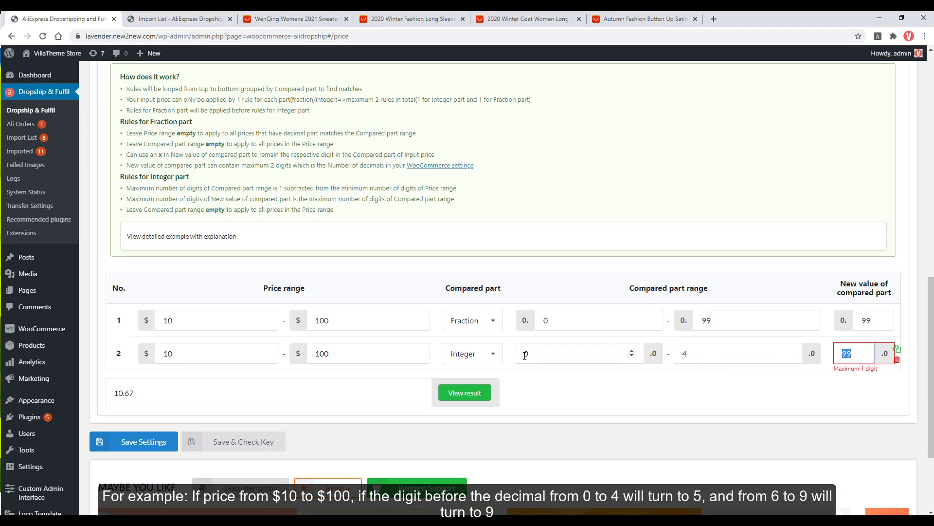
{"action": "type", "text": "5"}
{"action": "left_click", "coordinate": [572, 393]}
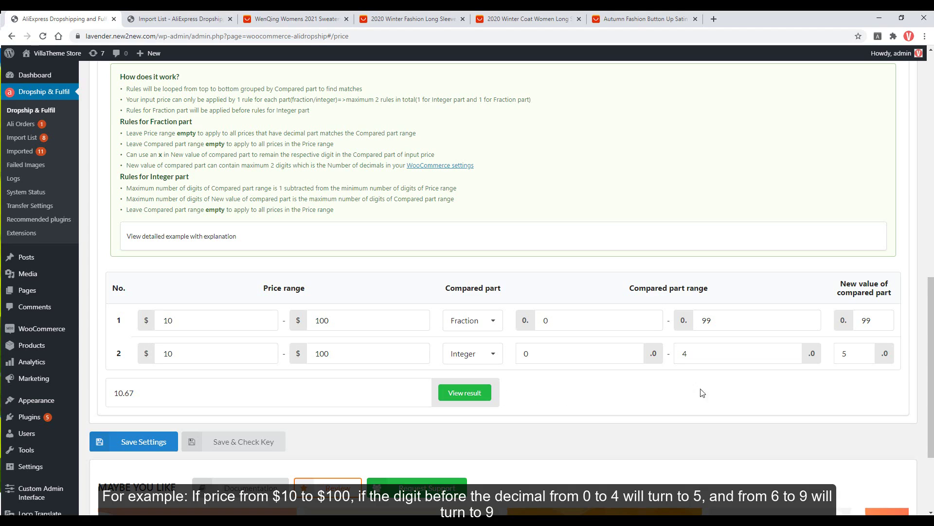
Step: Duplicate rule 2 and set the copy's compared part range to 6–9 with a new value of 9
{"action": "left_click", "coordinate": [897, 349]}
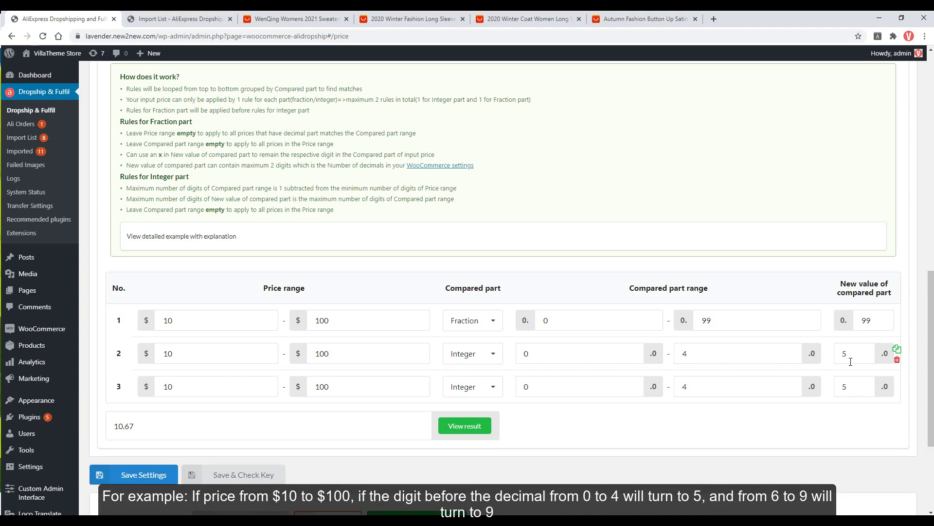
{"action": "double_click", "coordinate": [526, 392]}
{"action": "type", "text": "6"}
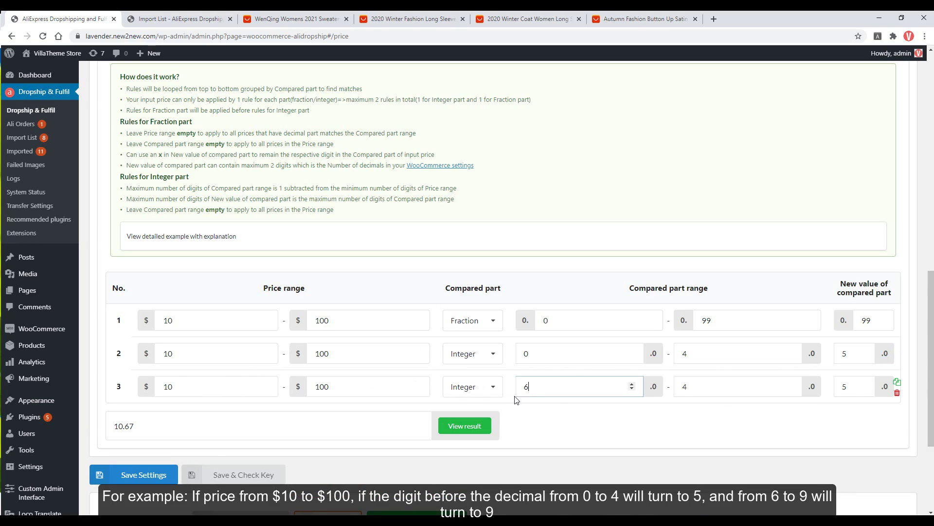
{"action": "key", "text": "Tab"}
{"action": "type", "text": "9"}
{"action": "key", "text": "Tab"}
{"action": "type", "text": "9"}
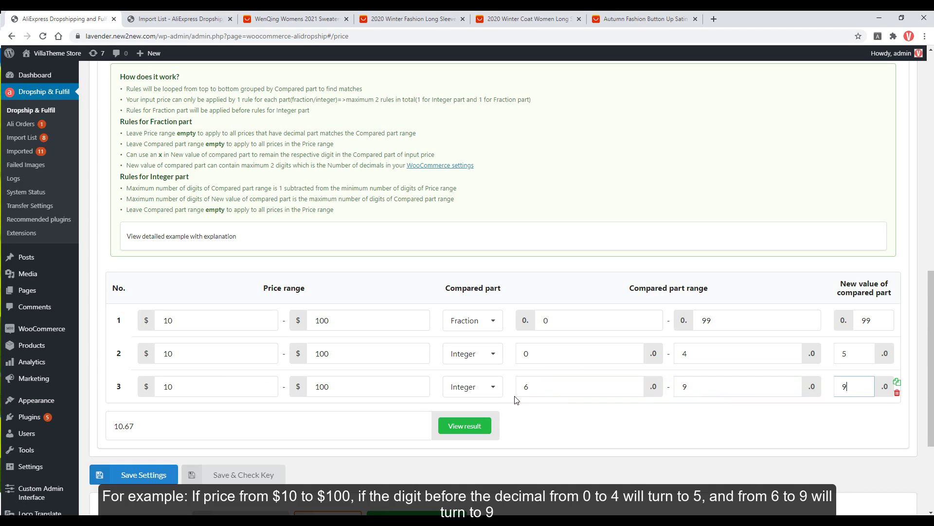
{"action": "left_click", "coordinate": [542, 422]}
Step: Test the price format rules with a price of 12.23
{"action": "left_click", "coordinate": [230, 428]}
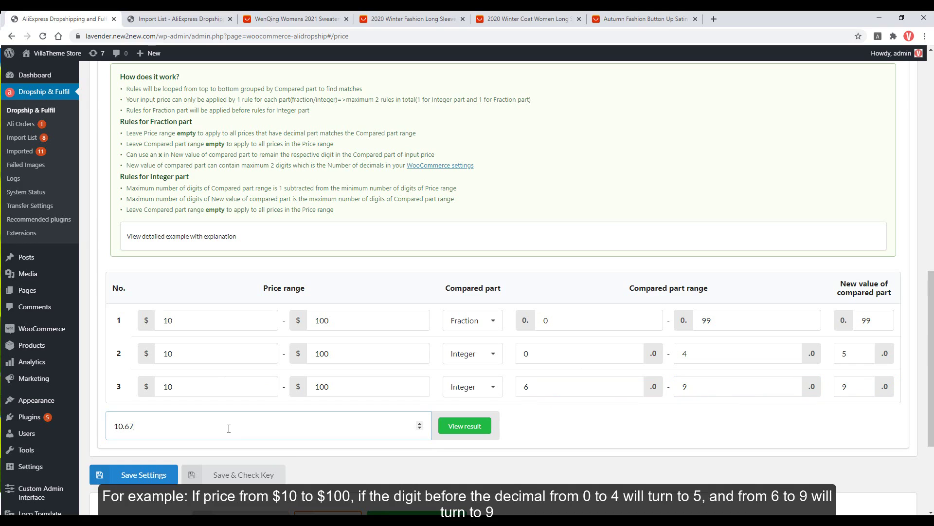
{"action": "left_click_drag", "start_coordinate": [161, 435], "coordinate": [127, 427]}
{"action": "key", "text": "BackSpace"}
{"action": "key", "text": "BackSpace"}
{"action": "key", "text": "BackSpace"}
{"action": "type", "text": "2.23"}
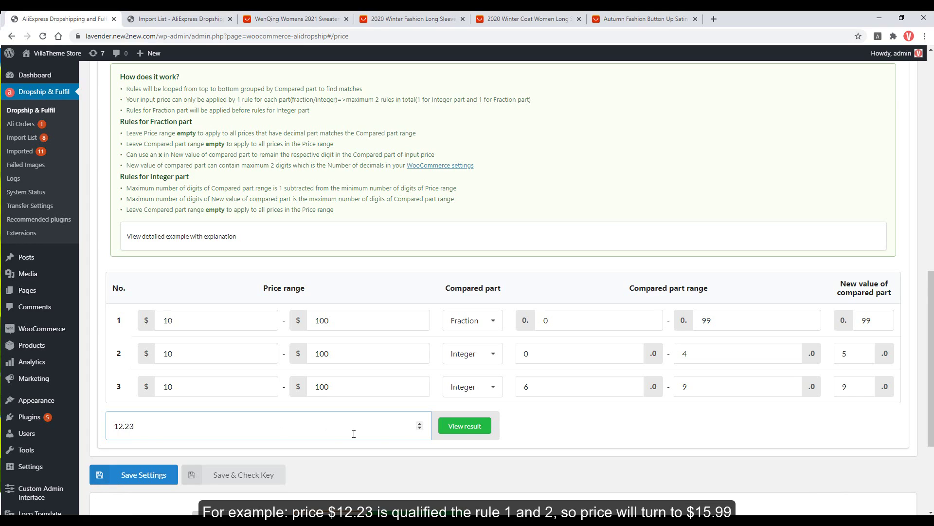
{"action": "left_click", "coordinate": [472, 428]}
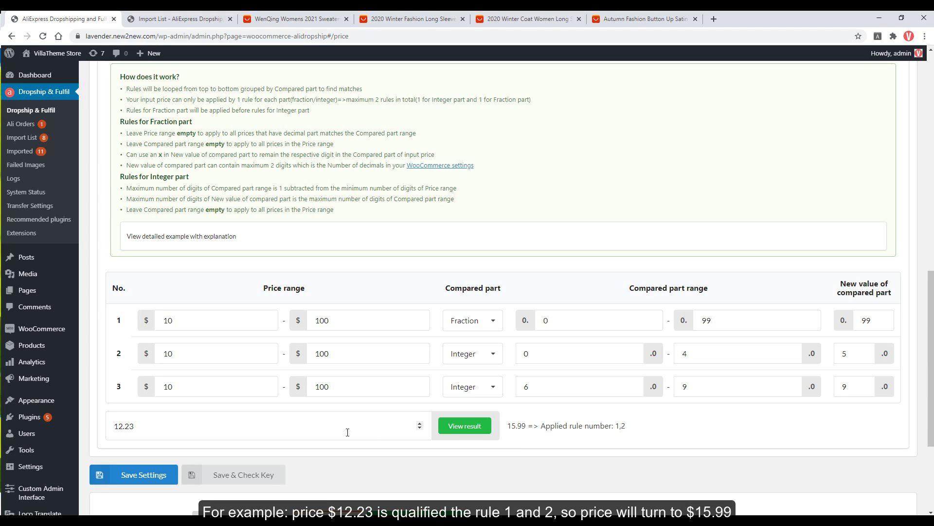
Step: Change the test price to 17.11 and view the result of the price format rules
{"action": "left_click_drag", "start_coordinate": [153, 423], "coordinate": [113, 425]}
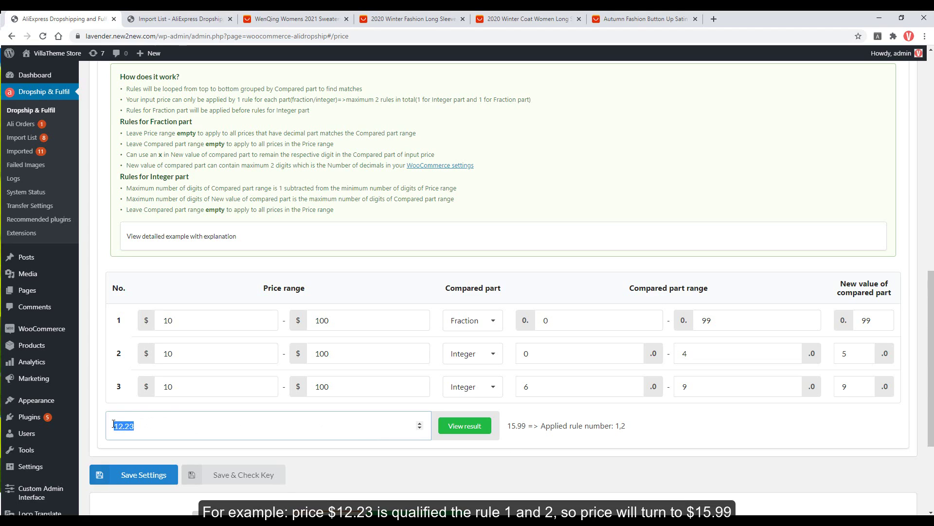
{"action": "type", "text": "17.11"}
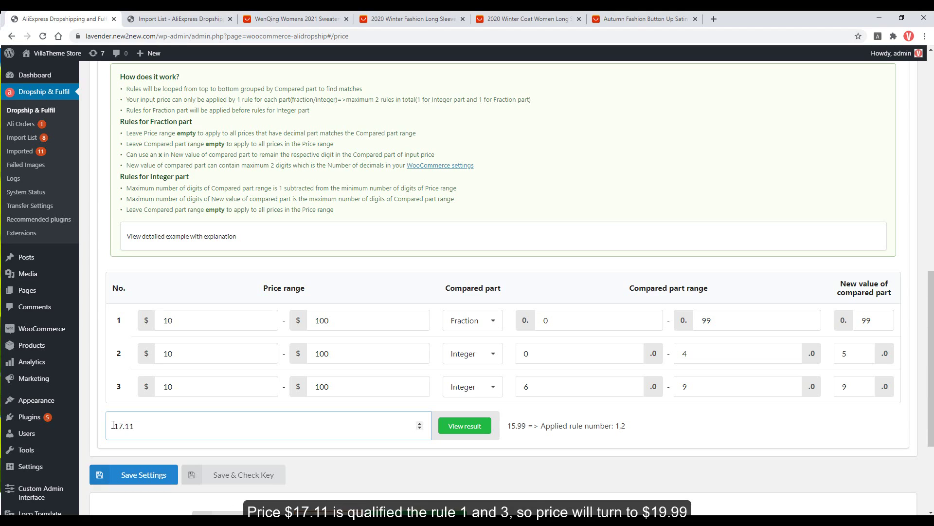
{"action": "left_click", "coordinate": [485, 433]}
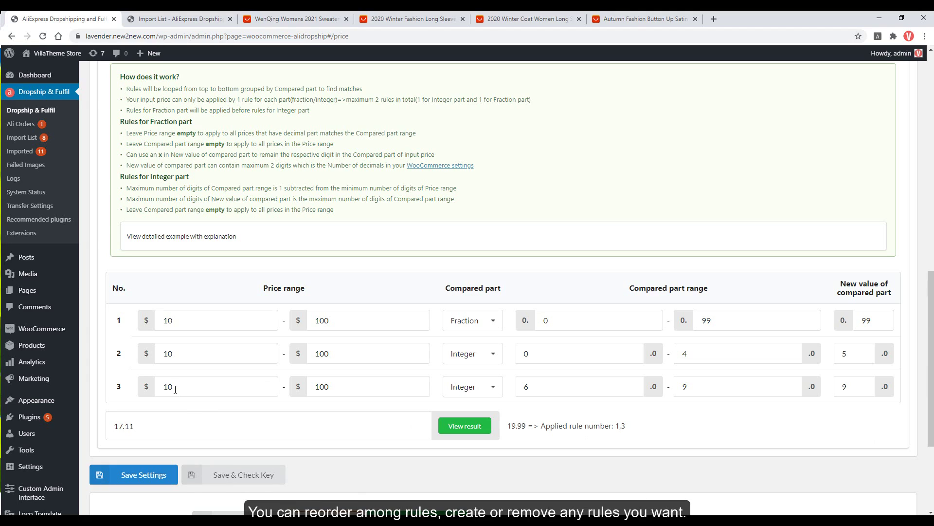
Step: Remove rule 3 from the price format rules and confirm the removal
{"action": "mouse_move", "coordinate": [142, 389]}
{"action": "left_mouse_down"}
{"action": "mouse_move", "coordinate": [147, 334]}
{"action": "mouse_move", "coordinate": [150, 397]}
{"action": "left_mouse_up"}
{"action": "left_click", "coordinate": [897, 392]}
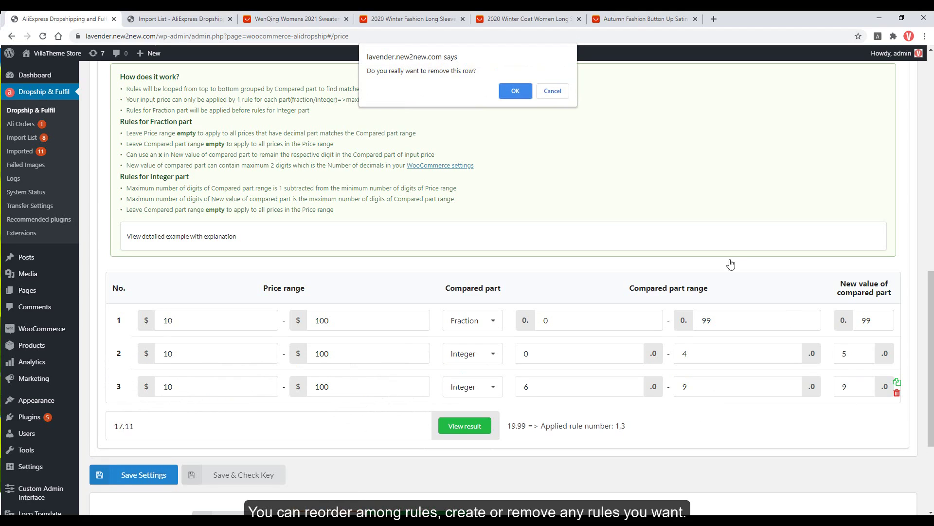
{"action": "left_click", "coordinate": [517, 91]}
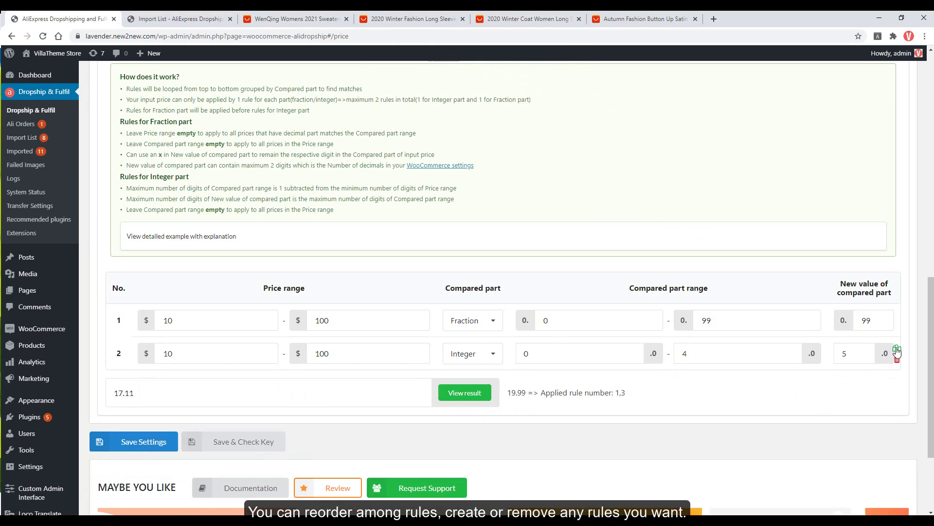
Step: Recreate rule 3 from a copy of rule 2, with compared part range 6–9 and new value 9
{"action": "left_click", "coordinate": [897, 349]}
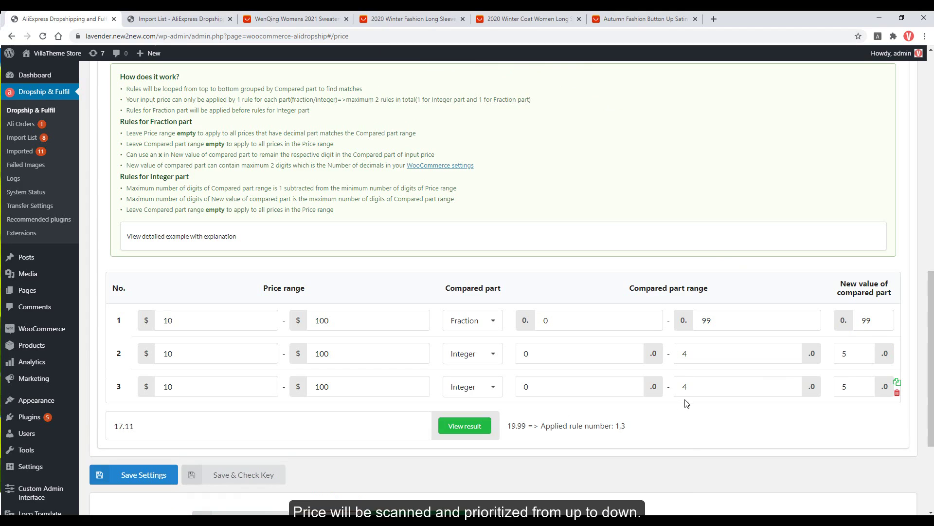
{"action": "left_click", "coordinate": [530, 389]}
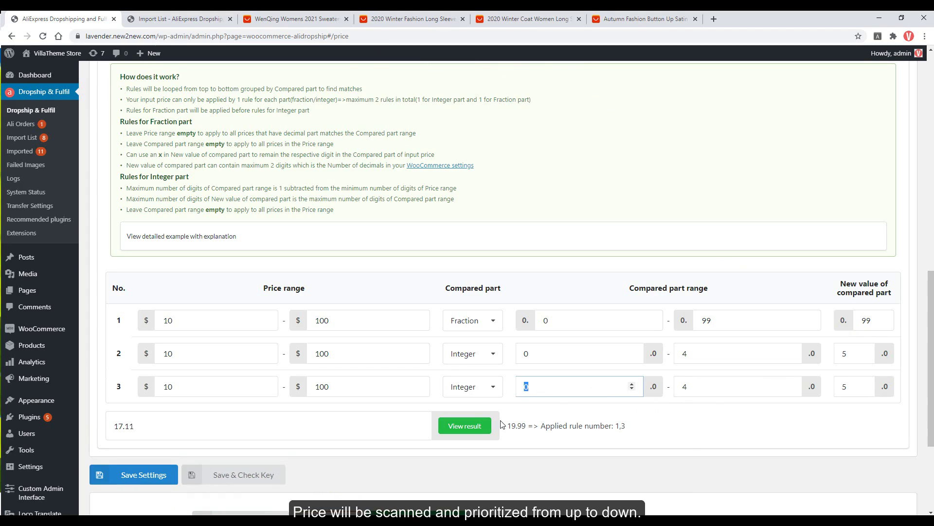
{"action": "key", "text": "BackSpace"}
{"action": "type", "text": "6"}
{"action": "key", "text": "Tab"}
{"action": "type", "text": "9"}
{"action": "key", "text": "Tab"}
{"action": "type", "text": "9"}
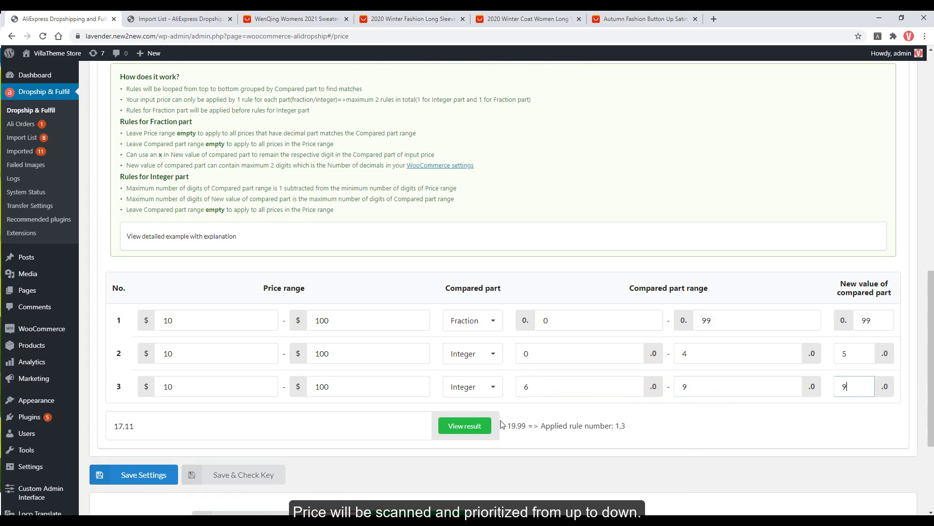
Step: Save the settings with all three price format rules and review the saved rules table
{"action": "left_click", "coordinate": [166, 477]}
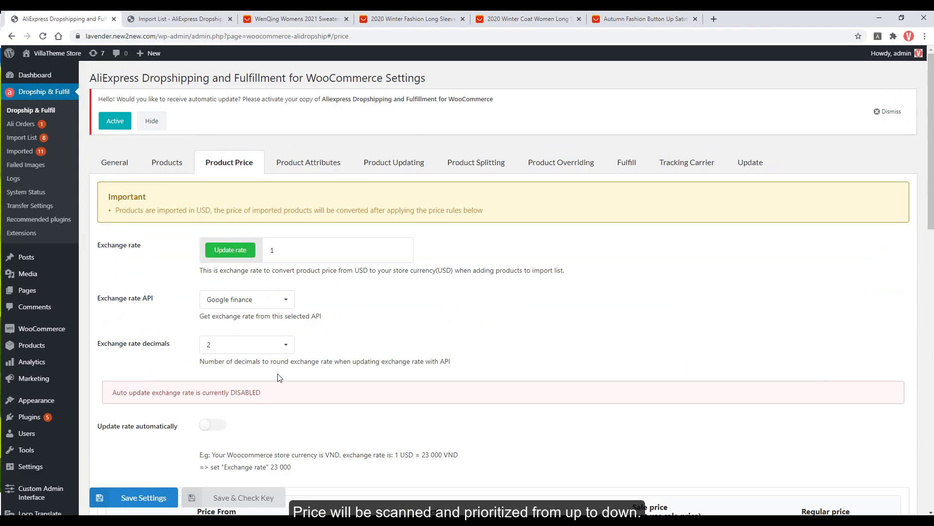
{"action": "scroll", "coordinate": [294, 348], "scroll_direction": "down", "scroll_amount": 10}
{"action": "scroll", "coordinate": [295, 348], "scroll_direction": "down", "scroll_amount": 2}
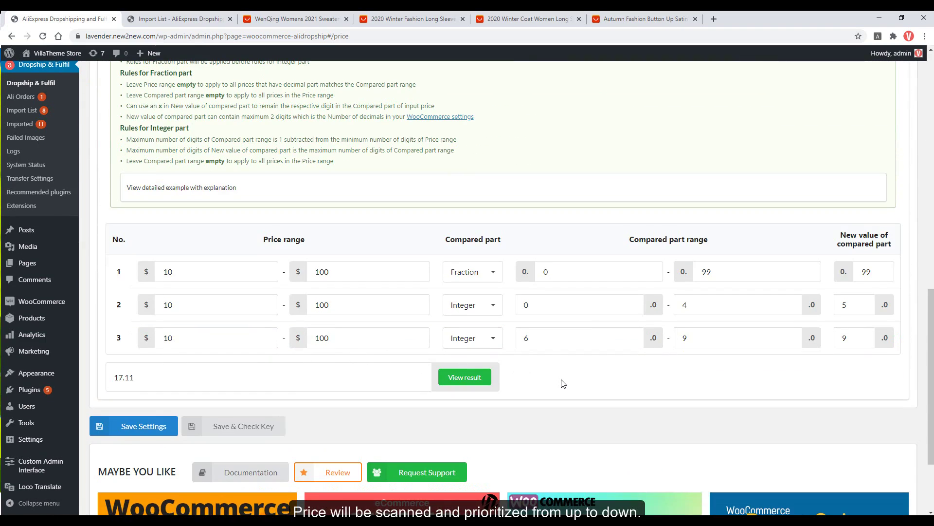
Step: Reload the Import List and examine the variation prices of the Autumn Fashion Button Up Satin Silk Shirt
{"action": "left_click", "coordinate": [182, 19]}
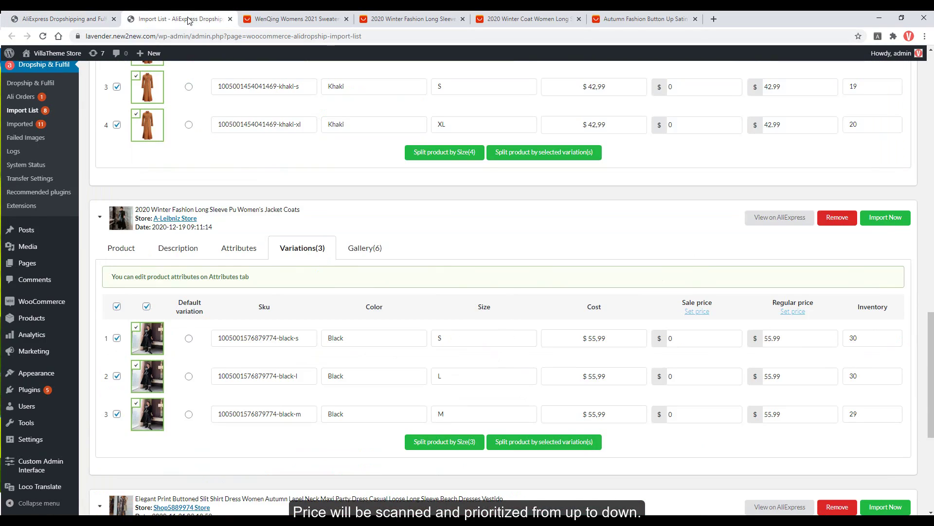
{"action": "left_click", "coordinate": [397, 219]}
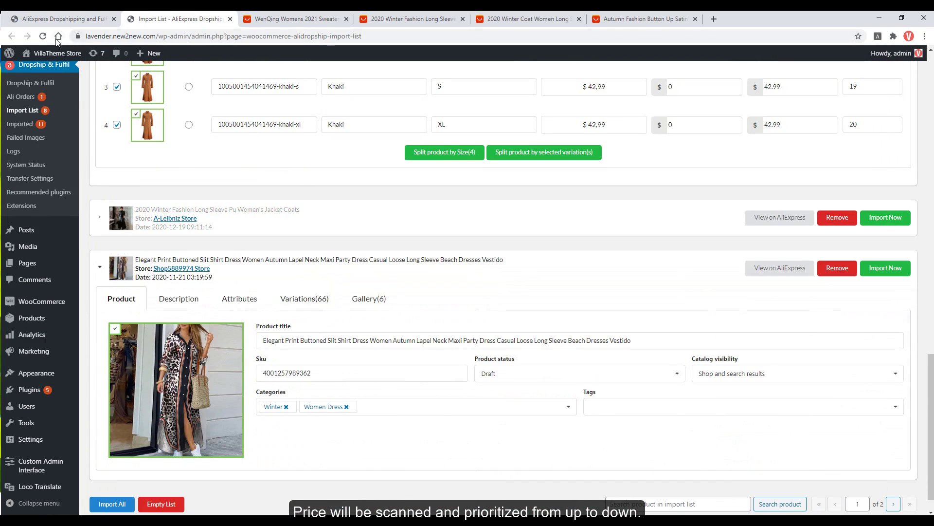
{"action": "left_click", "coordinate": [44, 37]}
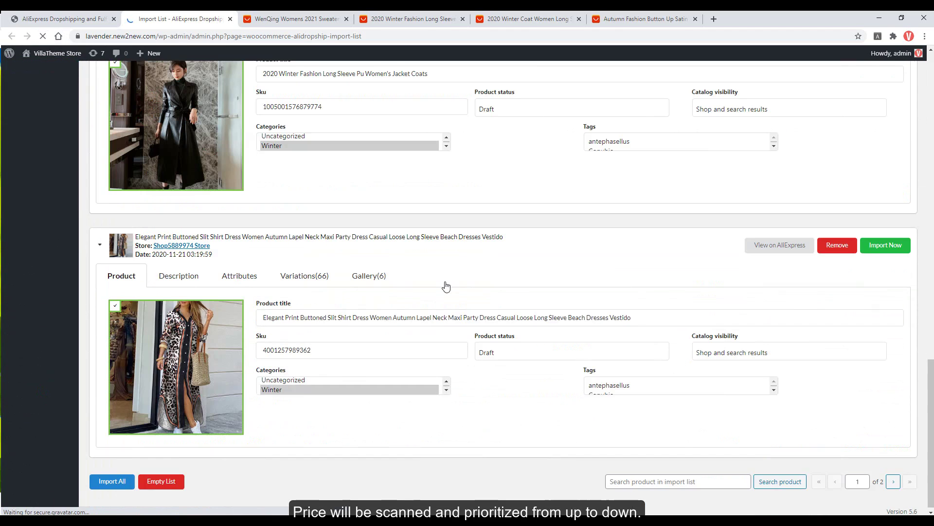
{"action": "scroll", "coordinate": [446, 285], "scroll_direction": "up", "scroll_amount": 20}
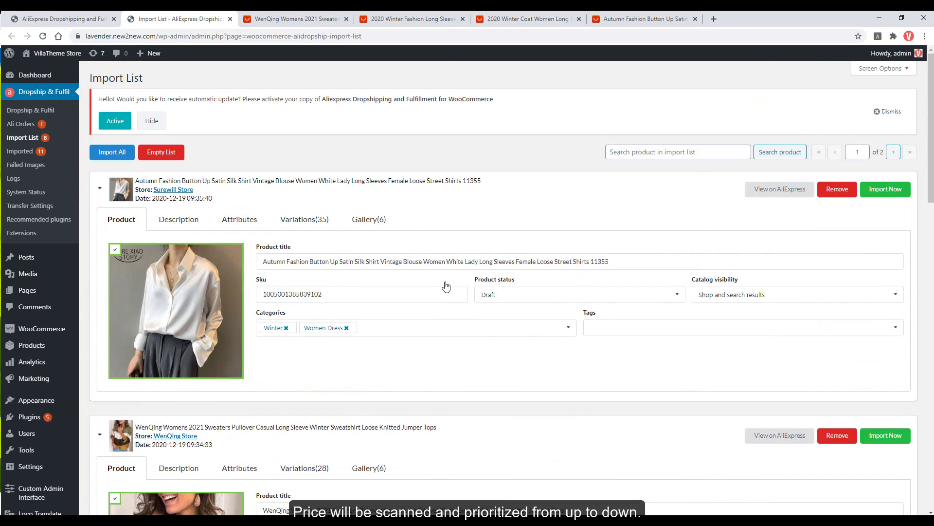
{"action": "left_click", "coordinate": [319, 223]}
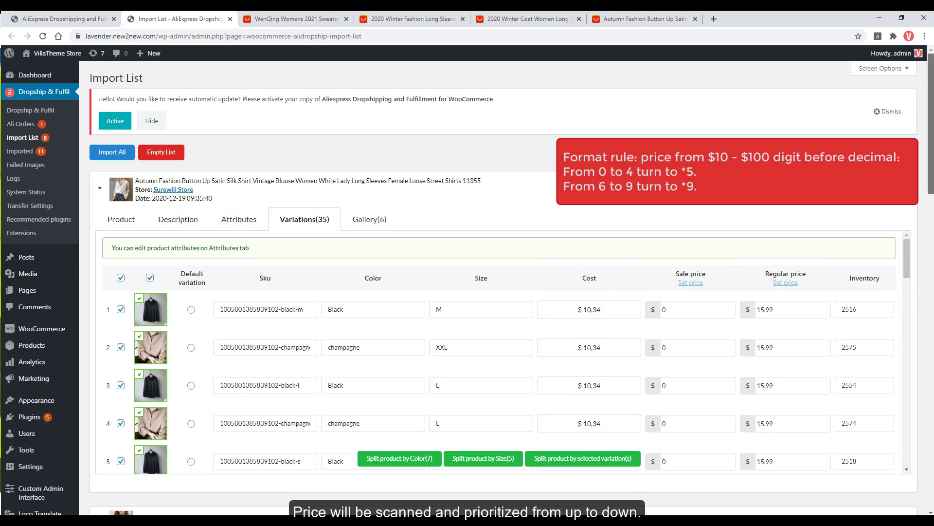
Step: Examine the variation prices of the WenQing Womens 2021 Sweaters product and go on to the 2020 Winter Coat in the Import List
{"action": "scroll", "coordinate": [486, 287], "scroll_direction": "down", "scroll_amount": 7}
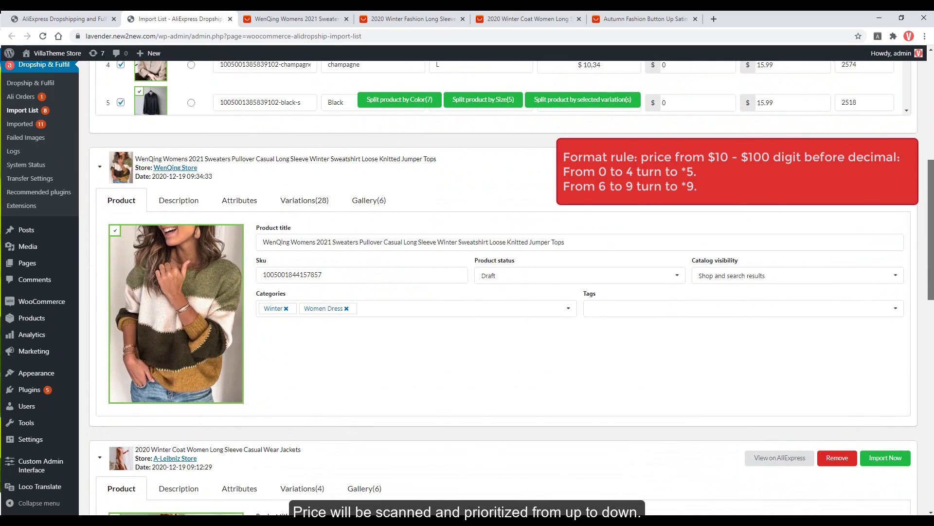
{"action": "left_click", "coordinate": [309, 204]}
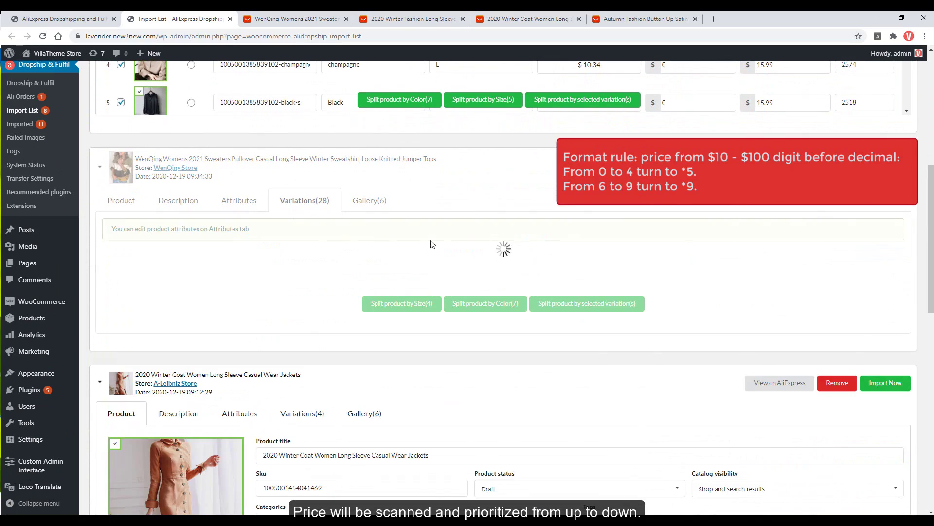
{"action": "scroll", "coordinate": [930, 182], "scroll_direction": "down", "scroll_amount": 2}
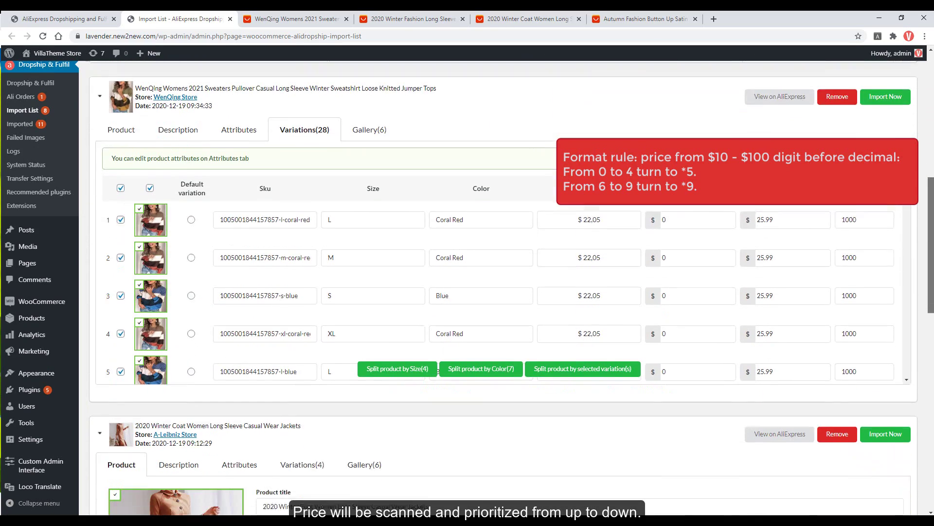
{"action": "scroll", "coordinate": [889, 210], "scroll_direction": "down", "scroll_amount": 1}
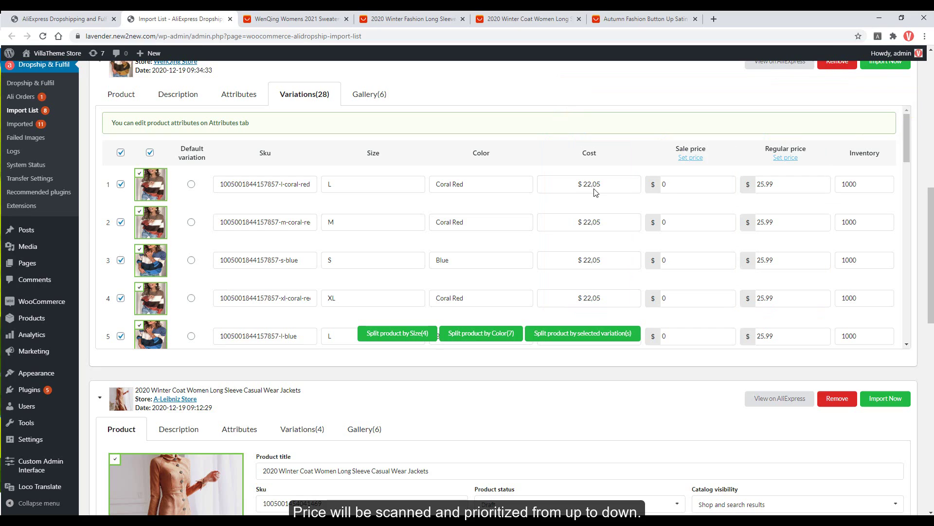
{"action": "scroll", "coordinate": [932, 225], "scroll_direction": "down", "scroll_amount": 5}
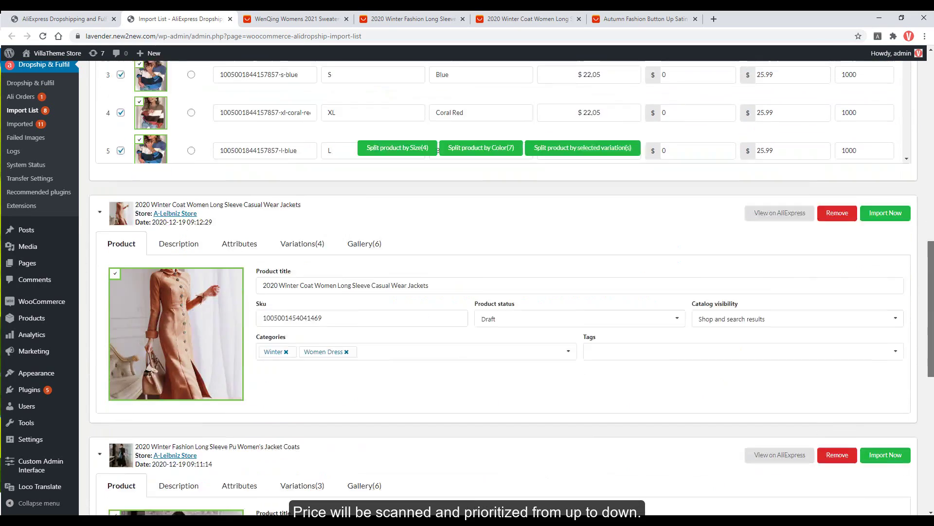
{"action": "left_click", "coordinate": [294, 165]}
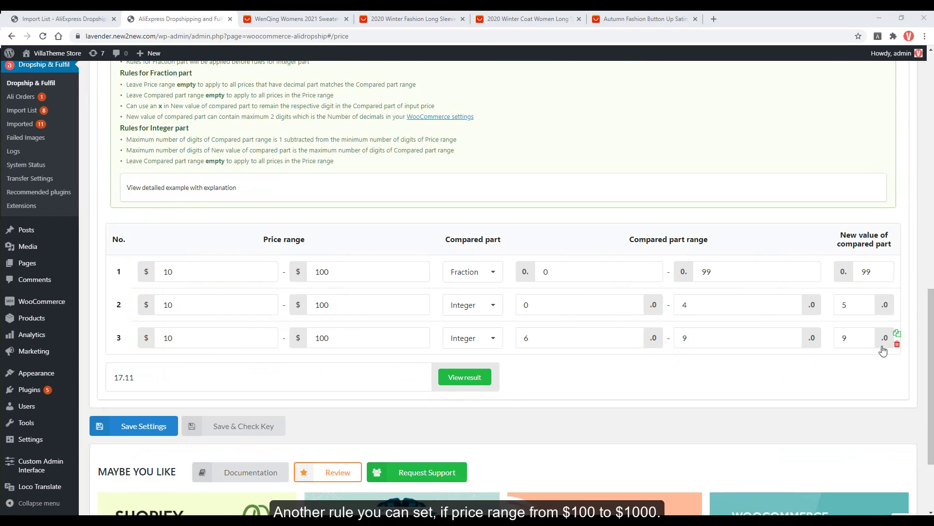
Step: Duplicate price format rule 3 and set the copy's price range to $100–$1000, keeping Integer 6–9 with new value 9
{"action": "left_click", "coordinate": [897, 335]}
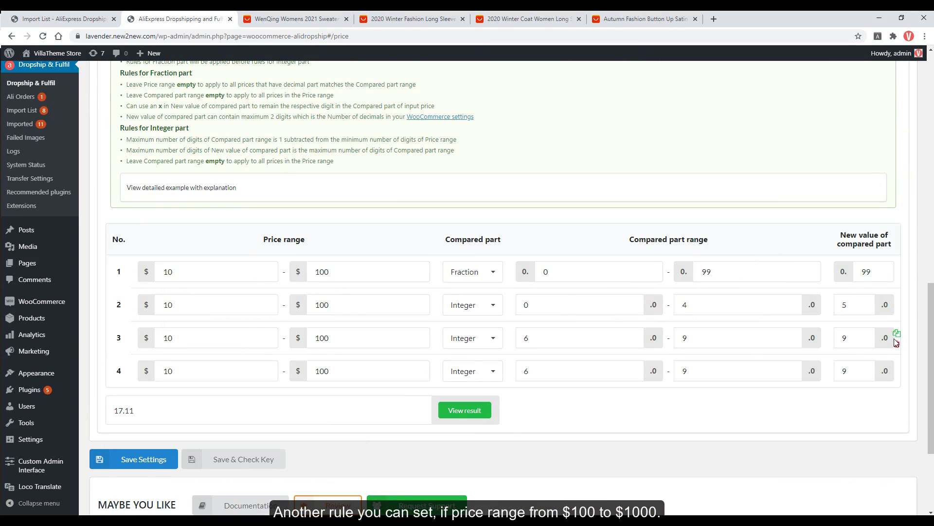
{"action": "left_click", "coordinate": [220, 367]}
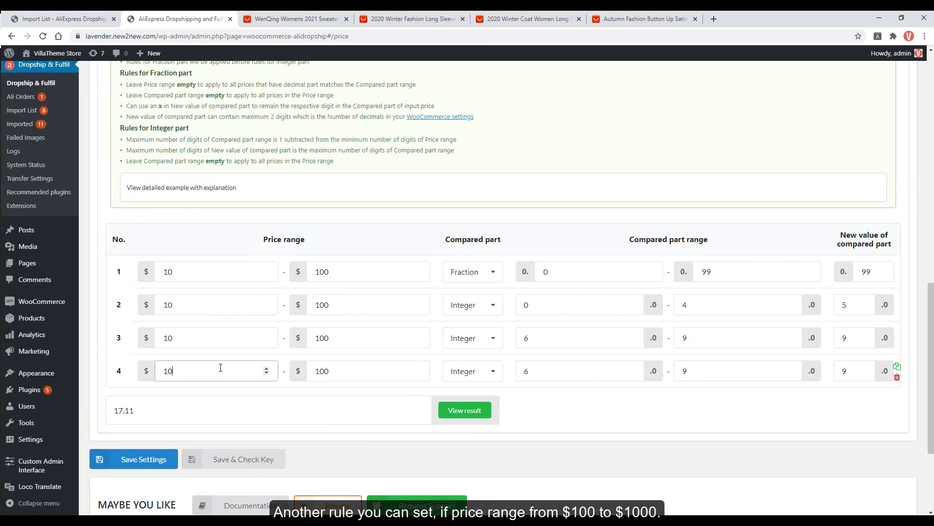
{"action": "type", "text": "0"}
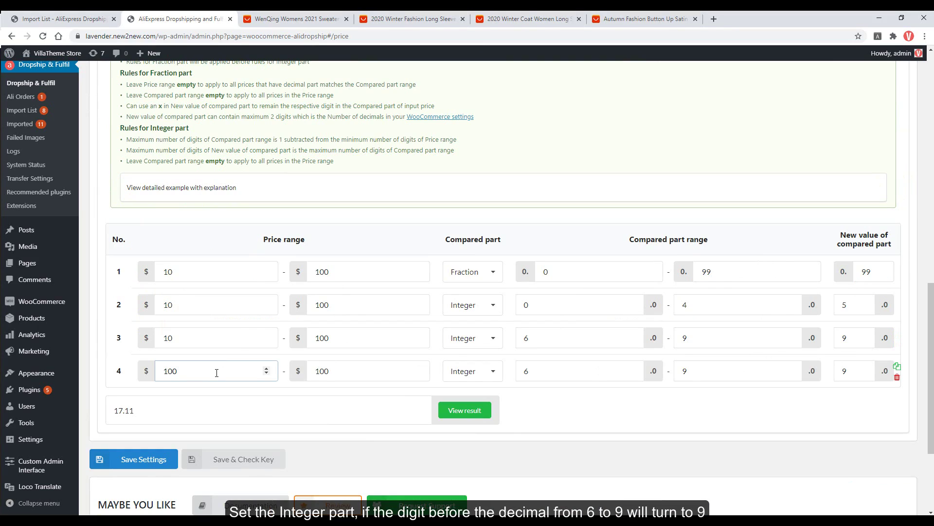
{"action": "key", "text": "Tab"}
{"action": "key", "text": "End"}
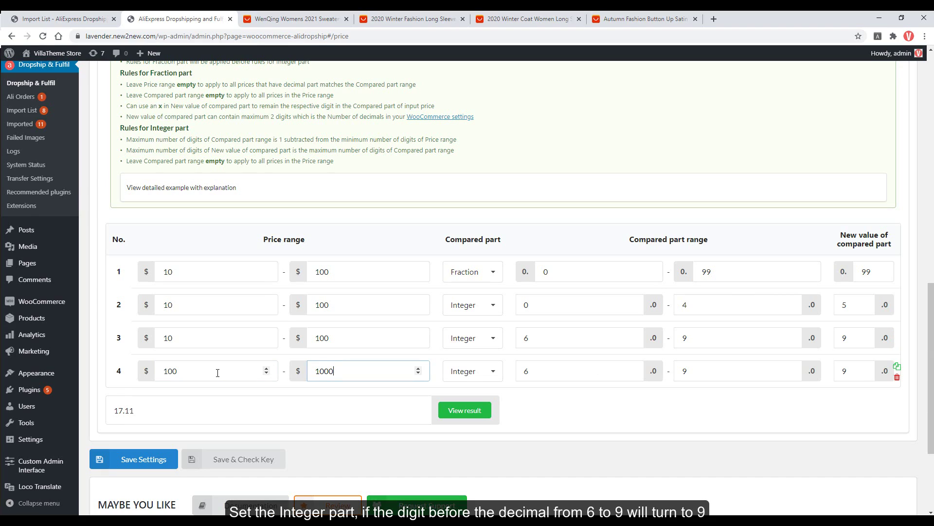
{"action": "key", "text": "Tab"}
{"action": "key", "text": "Tab"}
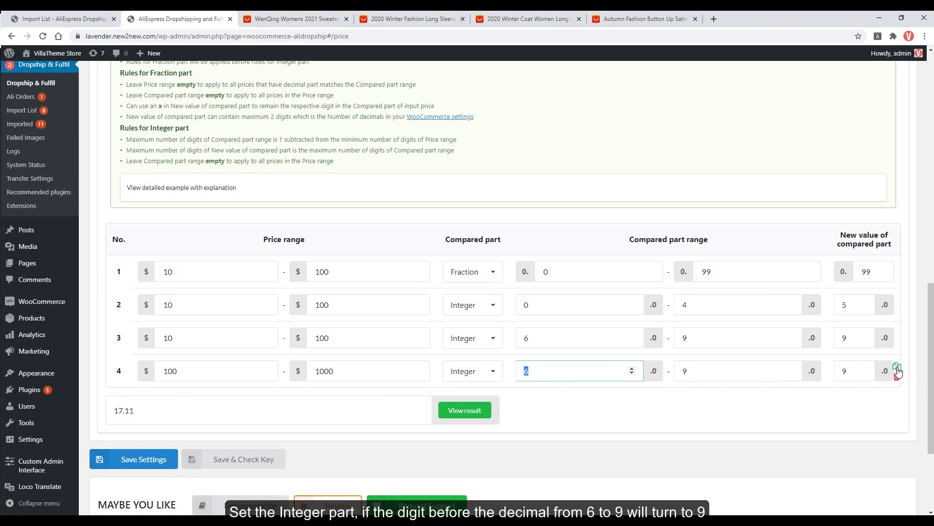
Step: Duplicate rule 4 and set the copy's compared part range to 0–5 and its new value to 4
{"action": "left_click", "coordinate": [897, 368]}
{"action": "left_click", "coordinate": [190, 410]}
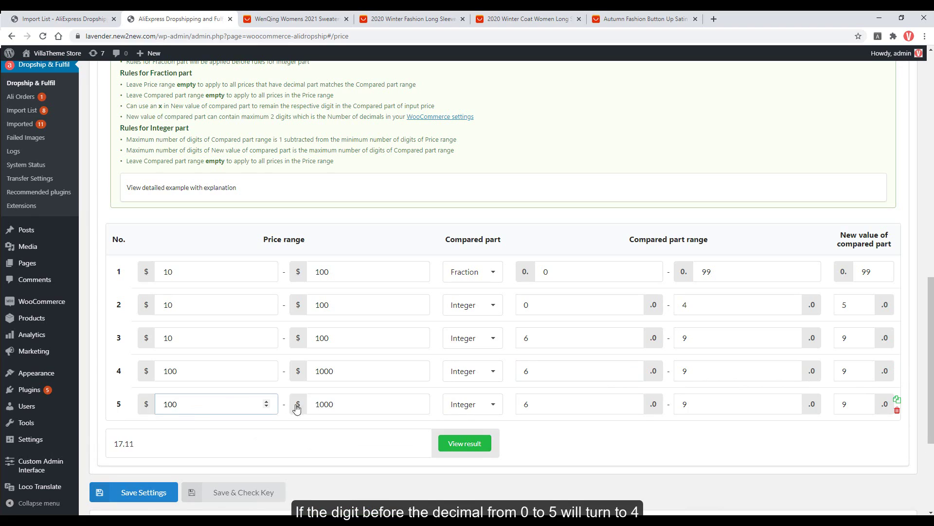
{"action": "double_click", "coordinate": [525, 410]}
{"action": "type", "text": "0"}
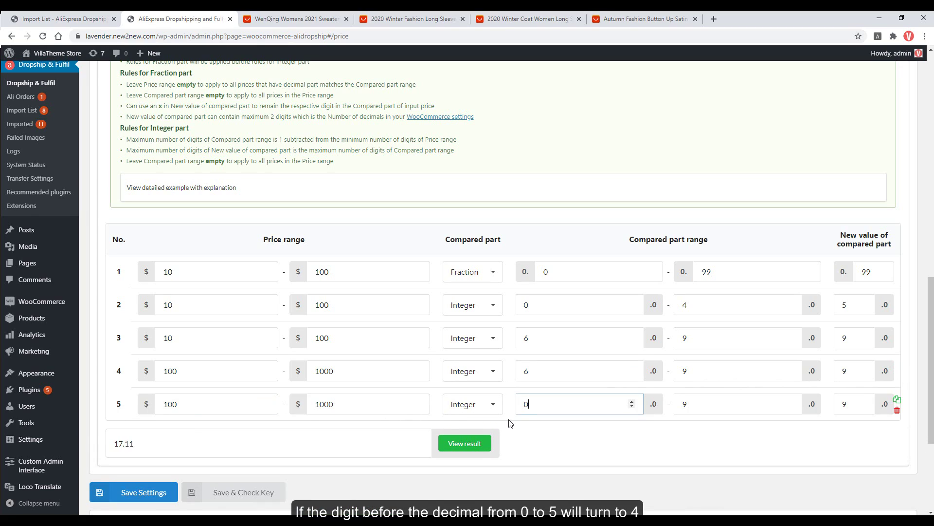
{"action": "key", "text": "Tab"}
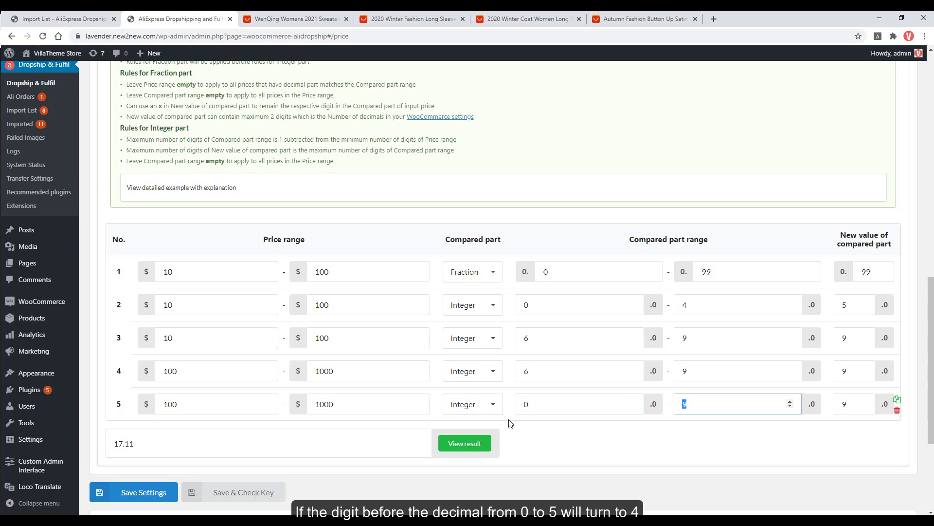
{"action": "type", "text": "4"}
{"action": "key", "text": "BackSpace"}
{"action": "type", "text": "5"}
{"action": "double_click", "coordinate": [855, 407]}
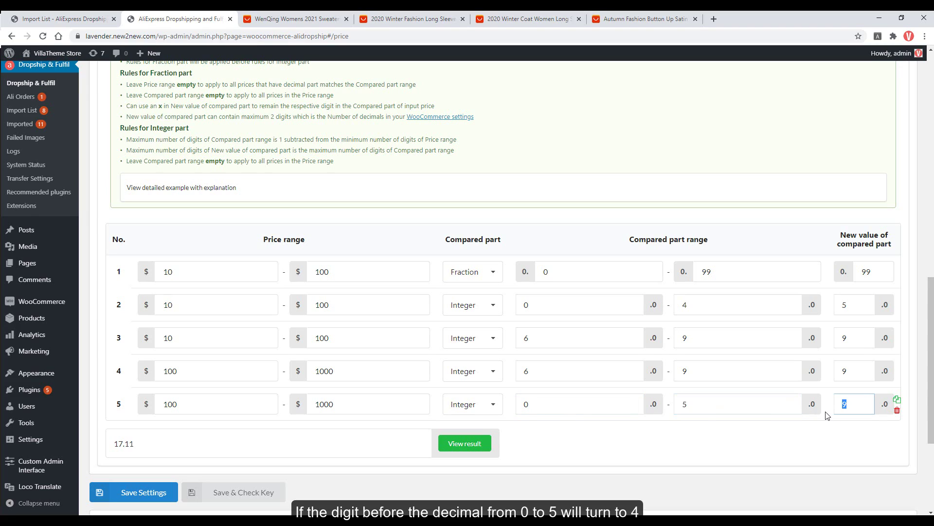
{"action": "type", "text": "4"}
Step: Change the test price to 128.12 and view the result of the price format rules
{"action": "left_click", "coordinate": [368, 438]}
{"action": "double_click", "coordinate": [368, 437]}
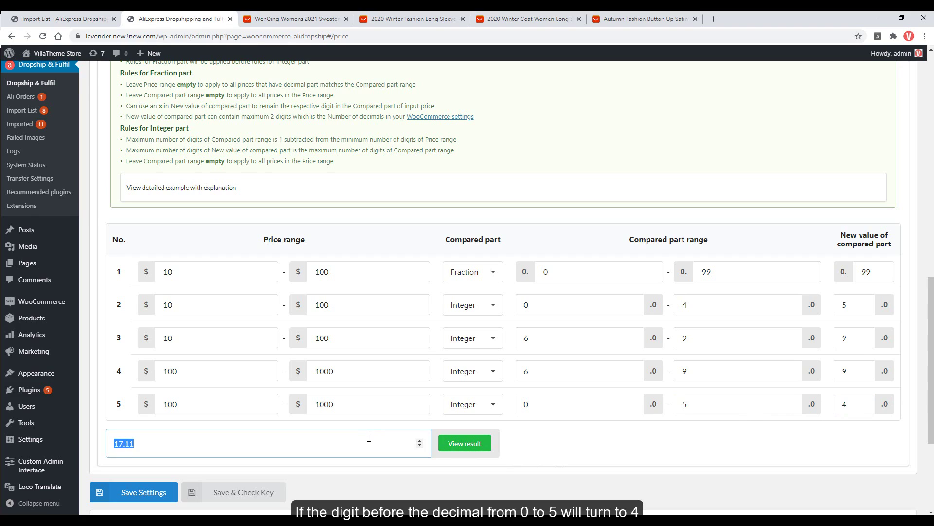
{"action": "type", "text": "128.12"}
{"action": "left_click", "coordinate": [462, 445]}
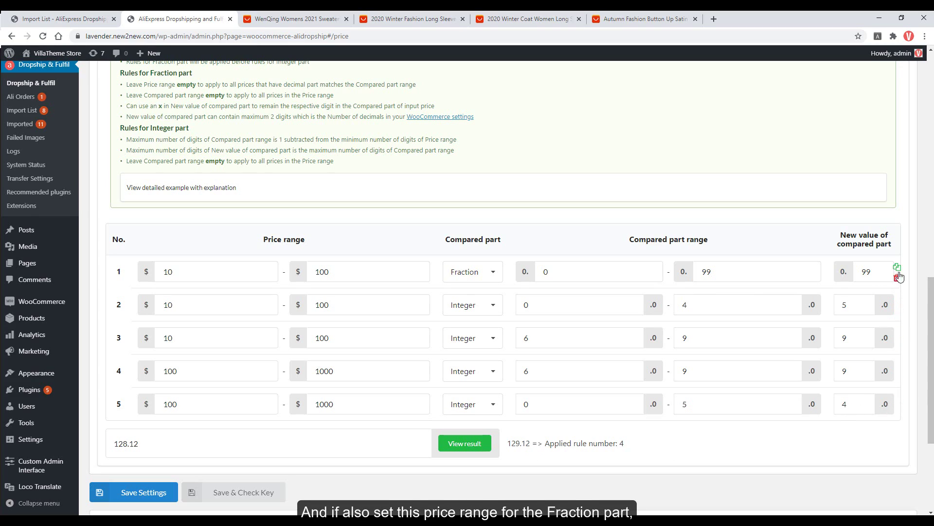
Step: Duplicate rule 5 and switch the compared part of the new rule 6 to Fraction
{"action": "left_click", "coordinate": [897, 399]}
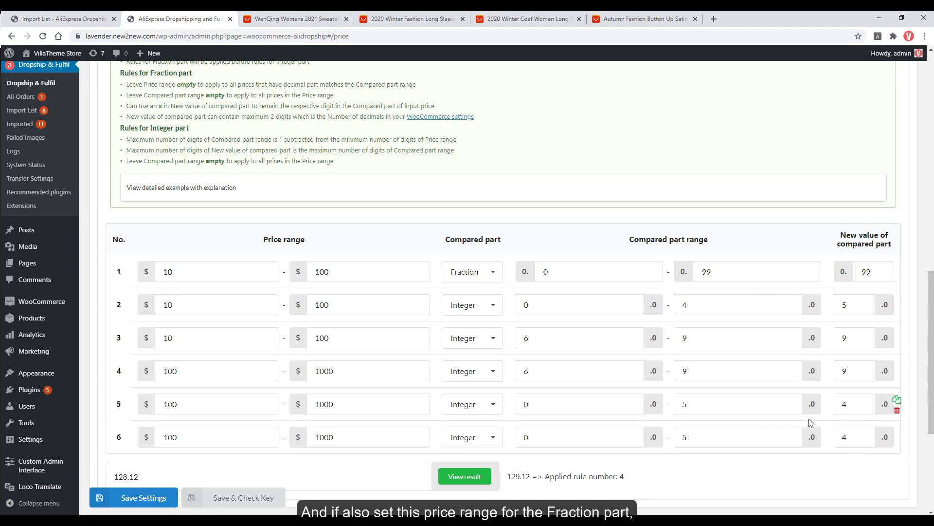
{"action": "left_click", "coordinate": [475, 443]}
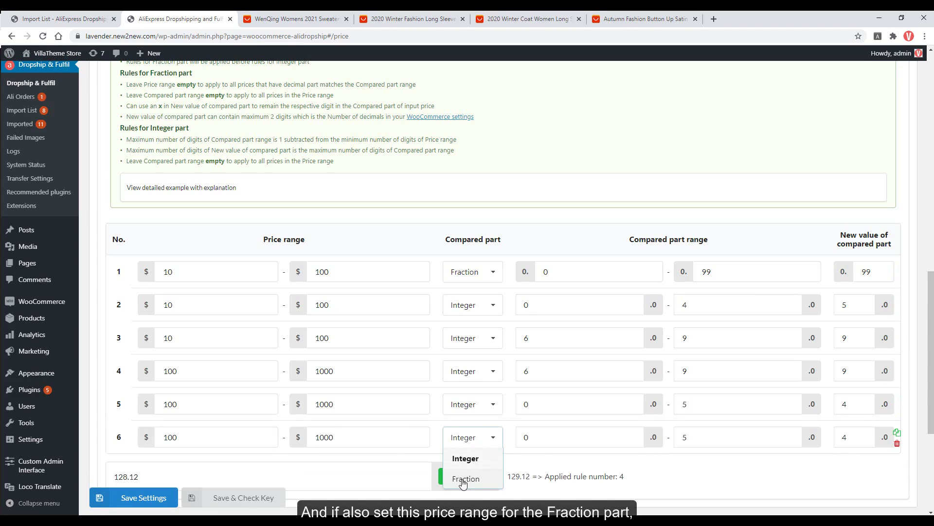
{"action": "left_click", "coordinate": [463, 475]}
{"action": "scroll", "coordinate": [376, 427], "scroll_direction": "down", "scroll_amount": 1}
{"action": "left_click", "coordinate": [207, 389]}
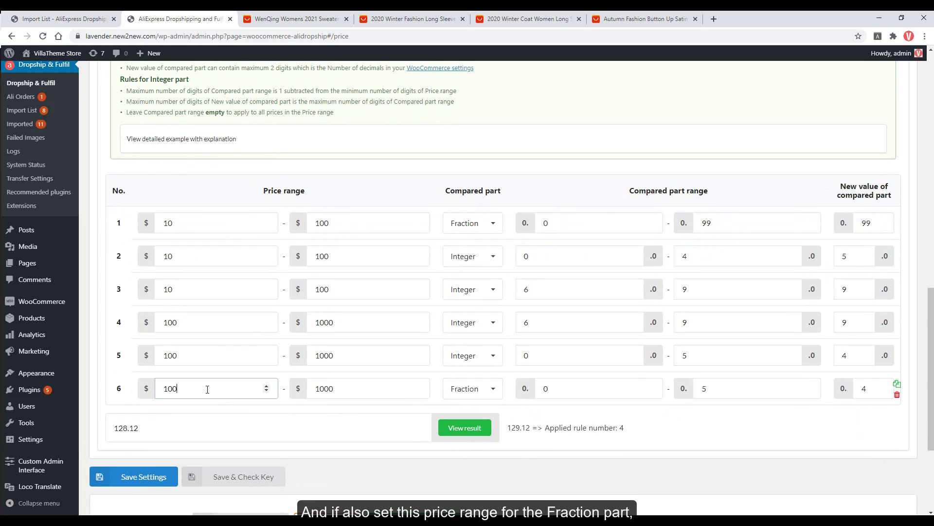
Step: Set rule 6's compared part range to end at 9 and its new value to 99
{"action": "left_click", "coordinate": [560, 392]}
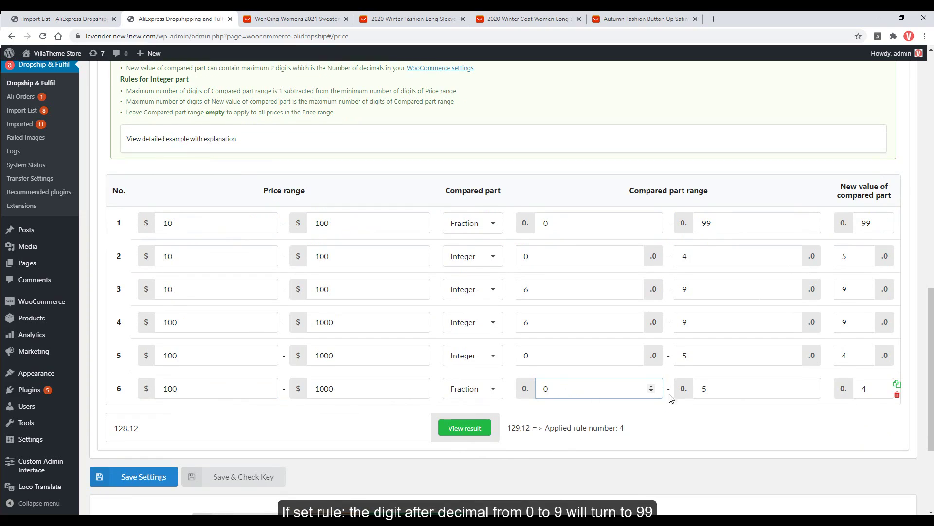
{"action": "left_click", "coordinate": [723, 390]}
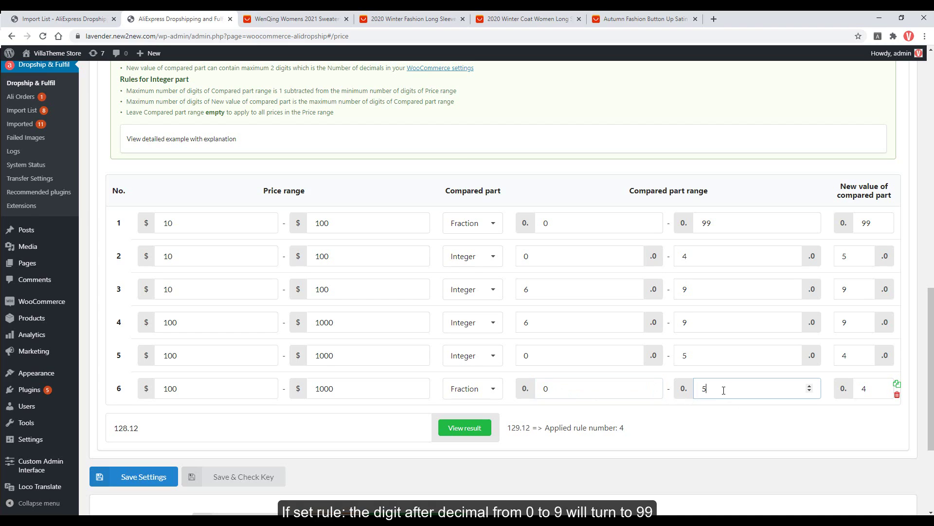
{"action": "key", "text": "BackSpace"}
{"action": "type", "text": "9"}
{"action": "left_click", "coordinate": [879, 390]}
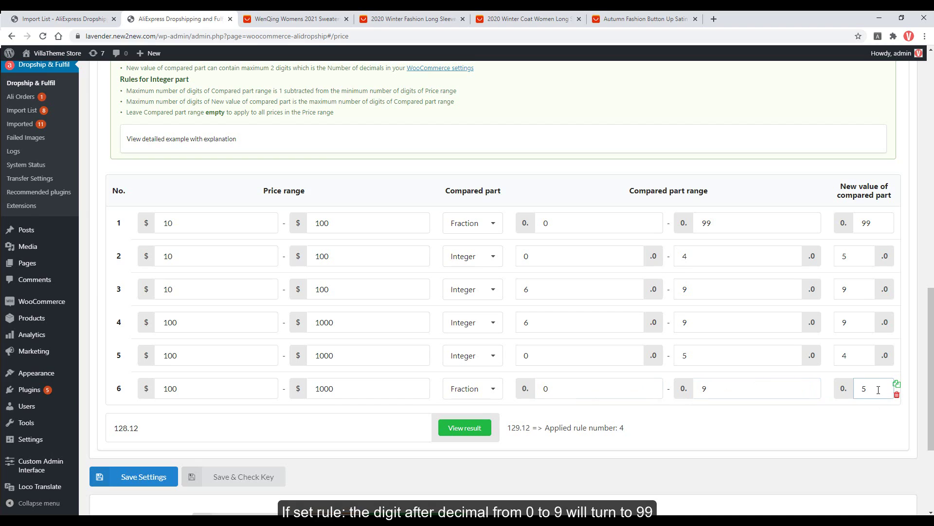
{"action": "type", "text": "99"}
Step: View the result for the test price 128.12 again with the fraction rule for $100–$1000 included
{"action": "left_click", "coordinate": [855, 424]}
{"action": "left_click", "coordinate": [416, 427]}
{"action": "left_click", "coordinate": [455, 428]}
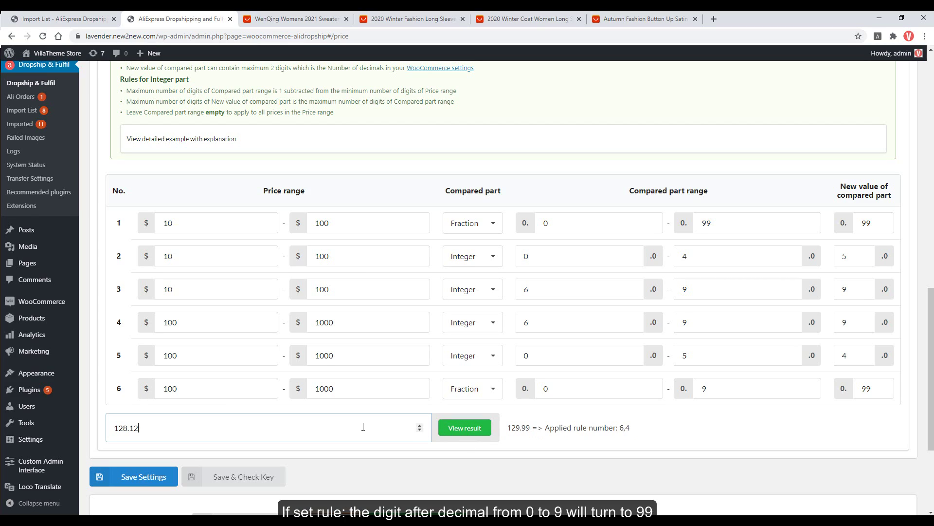
Step: Change the test price to 162.32 and view which format rules apply
{"action": "key", "text": "BackSpace"}
{"action": "key", "text": "BackSpace"}
{"action": "key", "text": "BackSpace"}
{"action": "key", "text": "BackSpace"}
{"action": "key", "text": "BackSpace"}
{"action": "type", "text": "62.32"}
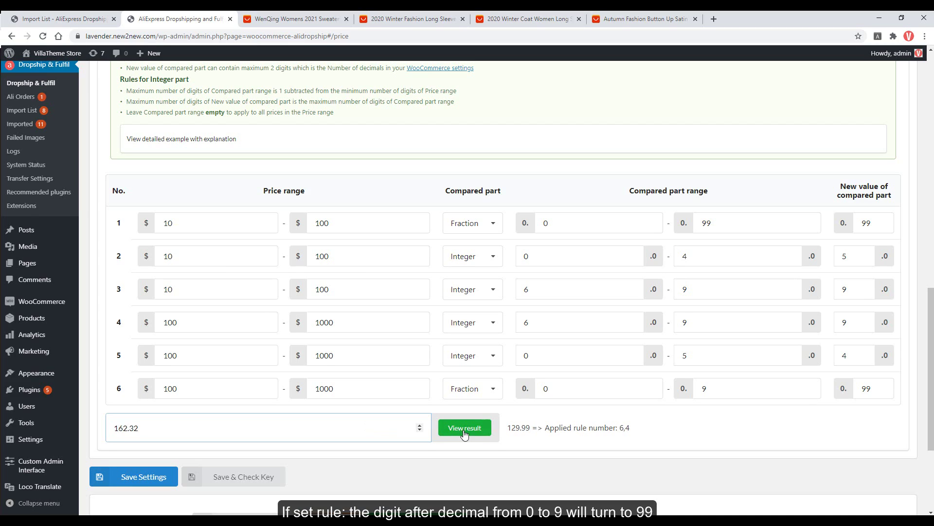
{"action": "left_click", "coordinate": [465, 431]}
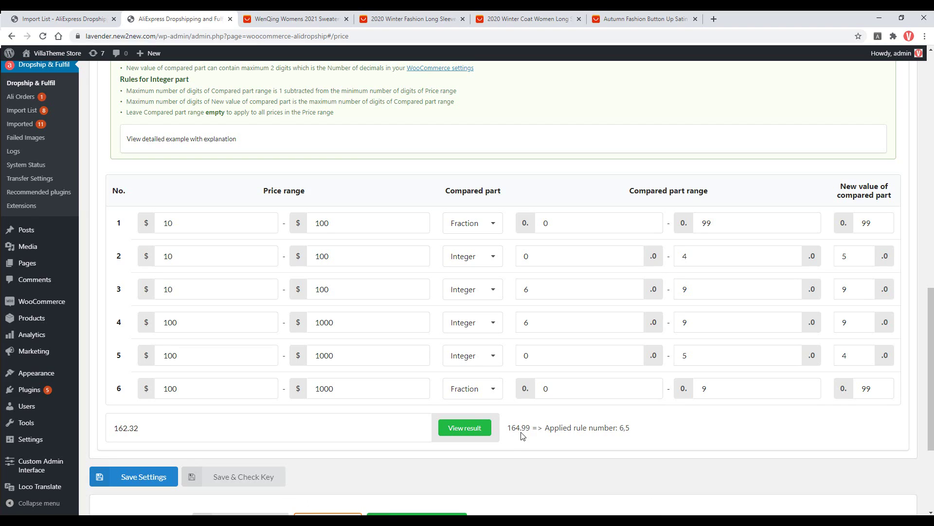
Step: Return to the Import List and examine the variation prices of the Luxury Water Ripple Cashmere Coat and the Fall / Winter Cashmere Sweater Dress
{"action": "key", "text": "ctrl+1"}
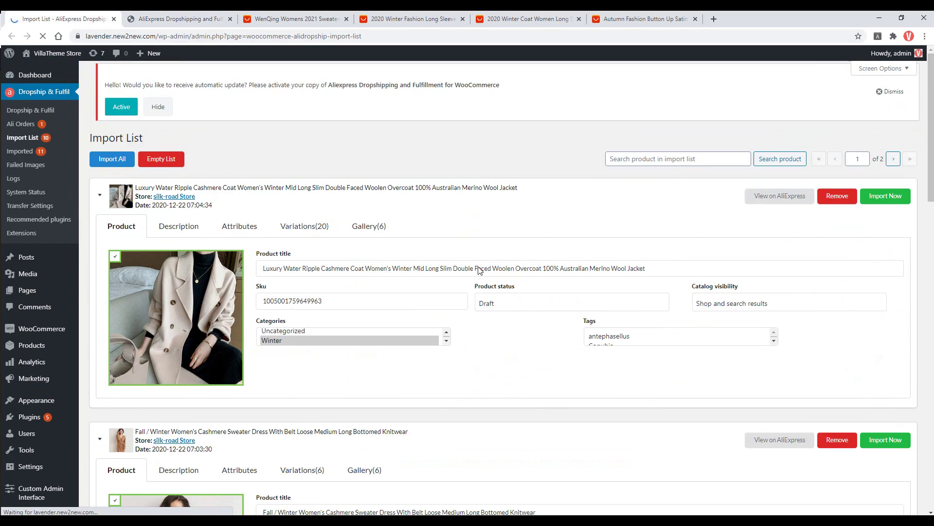
{"action": "left_click", "coordinate": [302, 220]}
{"action": "scroll", "coordinate": [300, 224], "scroll_direction": "down", "scroll_amount": 1}
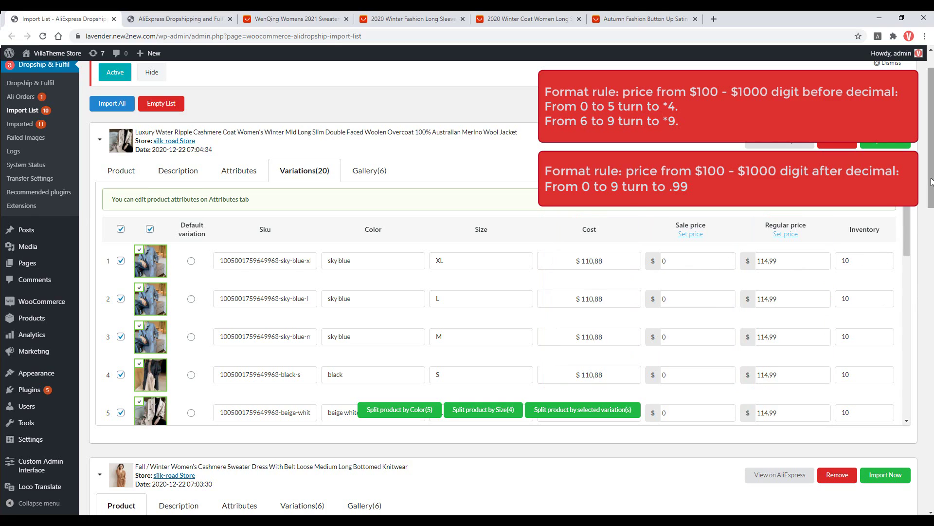
{"action": "left_click_drag", "start_coordinate": [931, 181], "coordinate": [930, 284]}
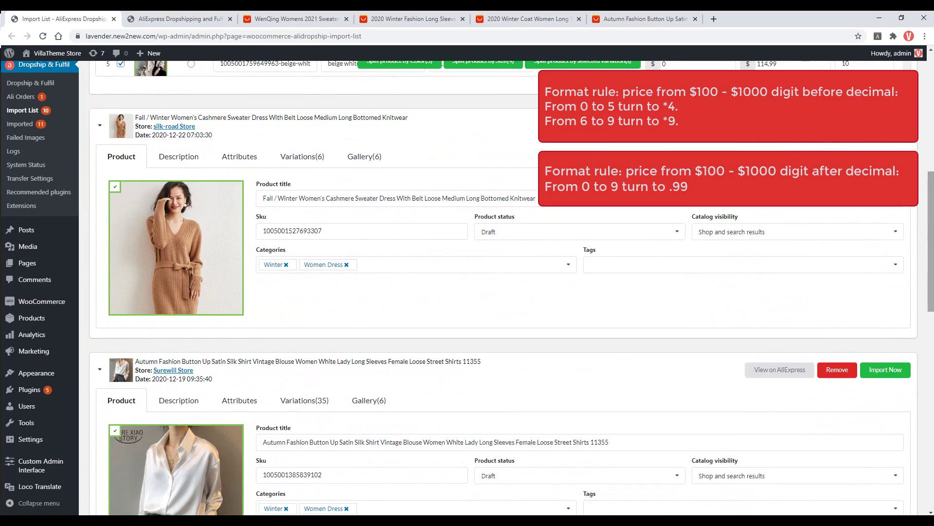
{"action": "left_click", "coordinate": [294, 160]}
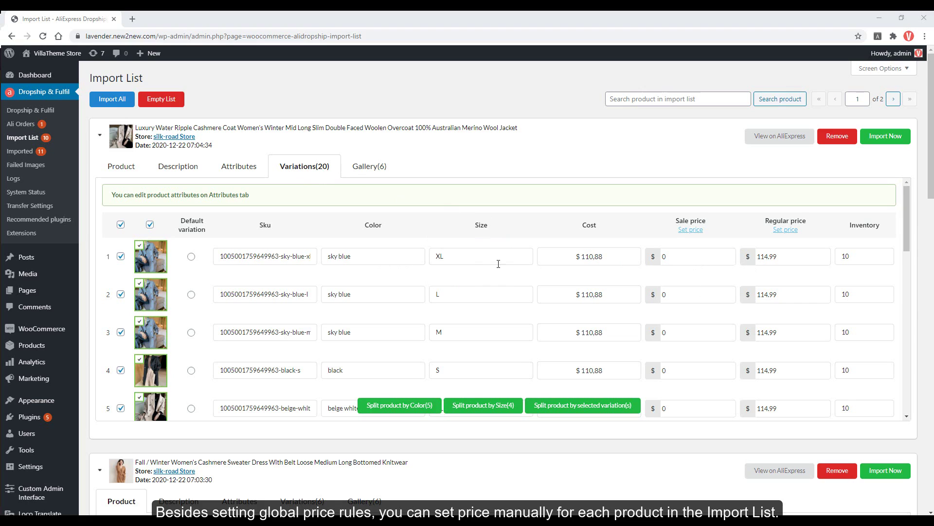
Step: Set the regular price of the Luxury Water Ripple Cashmere Coat's sky blue XL and beige white XL variations to 159.99
{"action": "left_click_drag", "start_coordinate": [778, 256], "coordinate": [758, 260]}
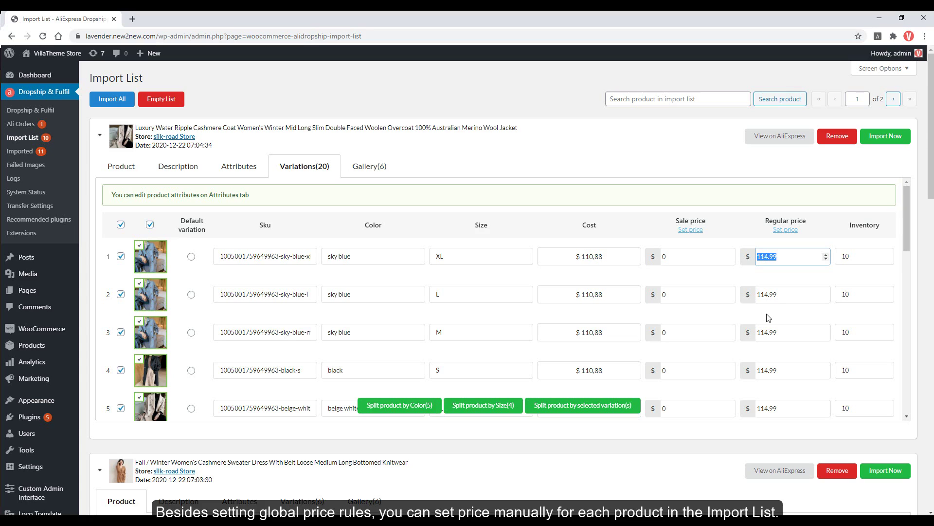
{"action": "type", "text": "159.99"}
{"action": "scroll", "coordinate": [772, 341], "scroll_direction": "down", "scroll_amount": 1}
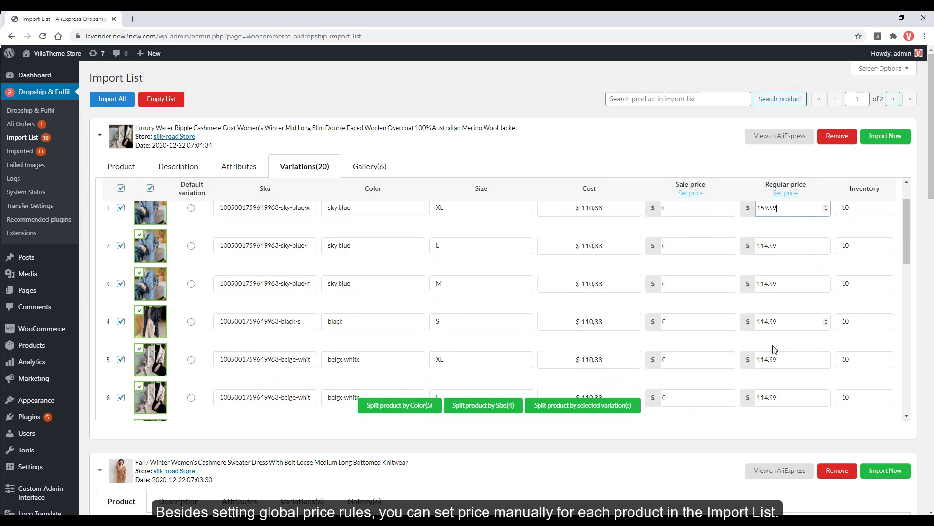
{"action": "left_click_drag", "start_coordinate": [779, 360], "coordinate": [756, 359]}
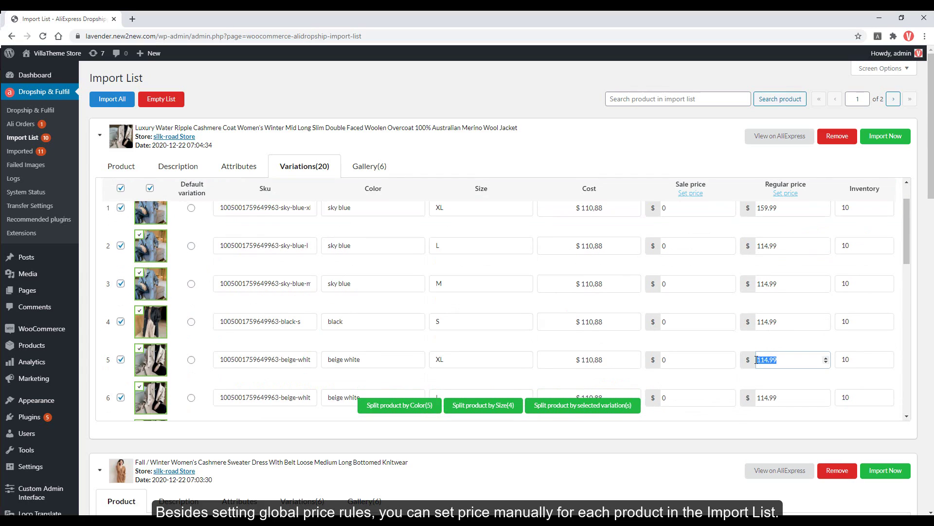
{"action": "type", "text": "159.99"}
Step: Import the Luxury Water Ripple Cashmere Coat into WooCommerce and open its product editing page in a separate tab
{"action": "left_click", "coordinate": [887, 138]}
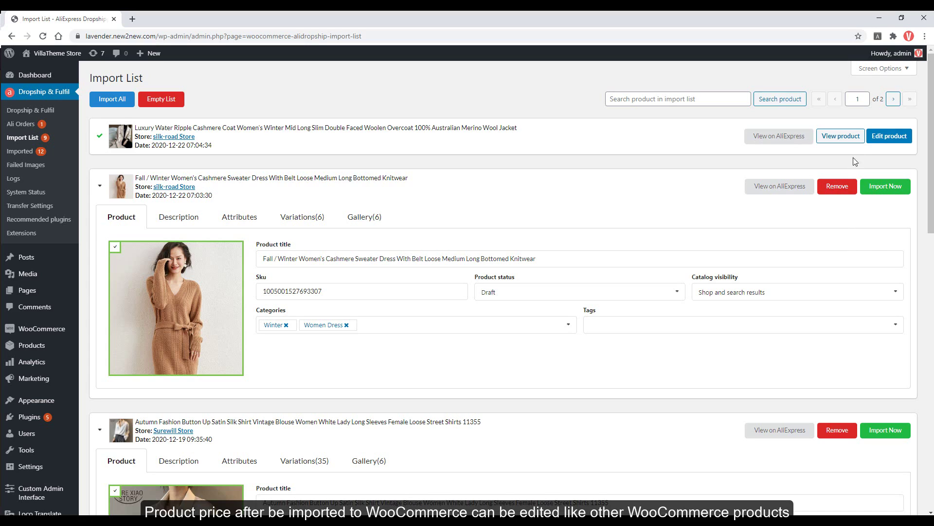
{"action": "middle_click", "coordinate": [877, 139]}
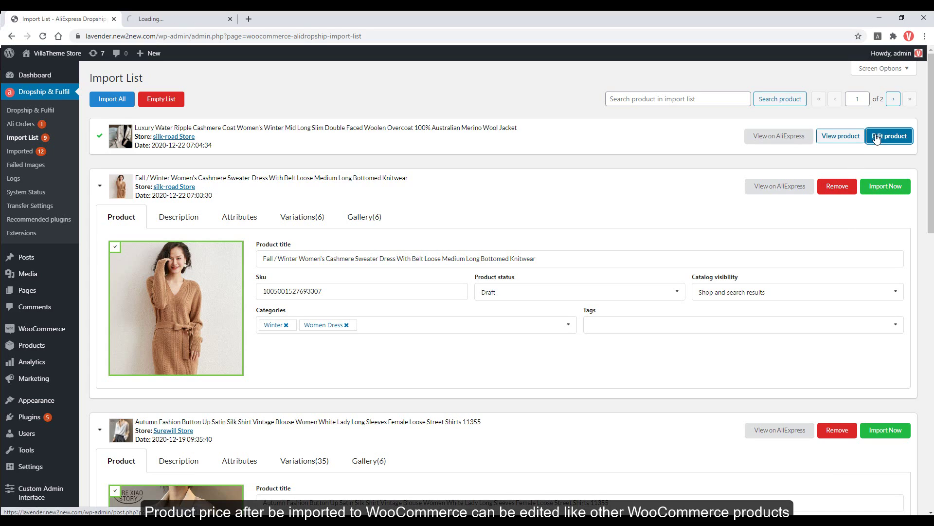
{"action": "left_click", "coordinate": [213, 14]}
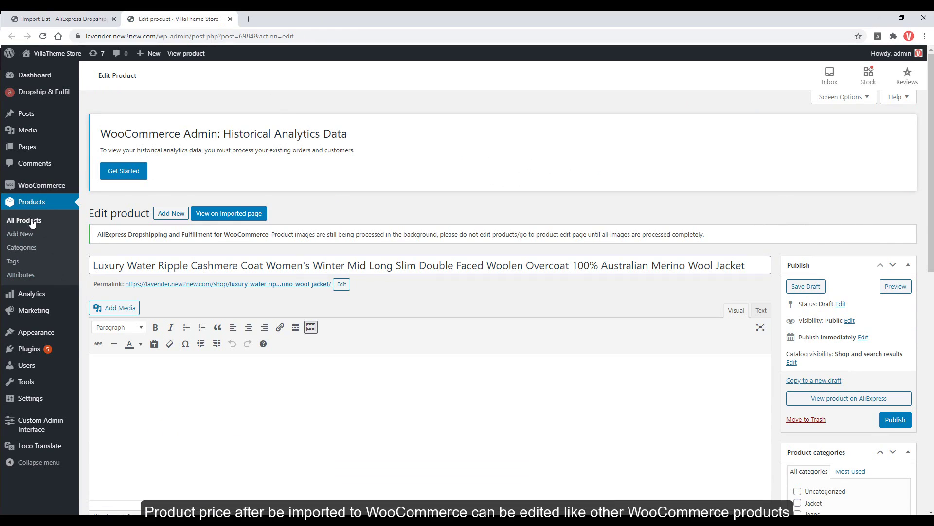
Step: Open the store's product list in a separate tab and bring up the Luxury Water Ripple Cashmere Coat's variations for editing
{"action": "middle_click", "coordinate": [124, 171]}
{"action": "left_click", "coordinate": [296, 19]}
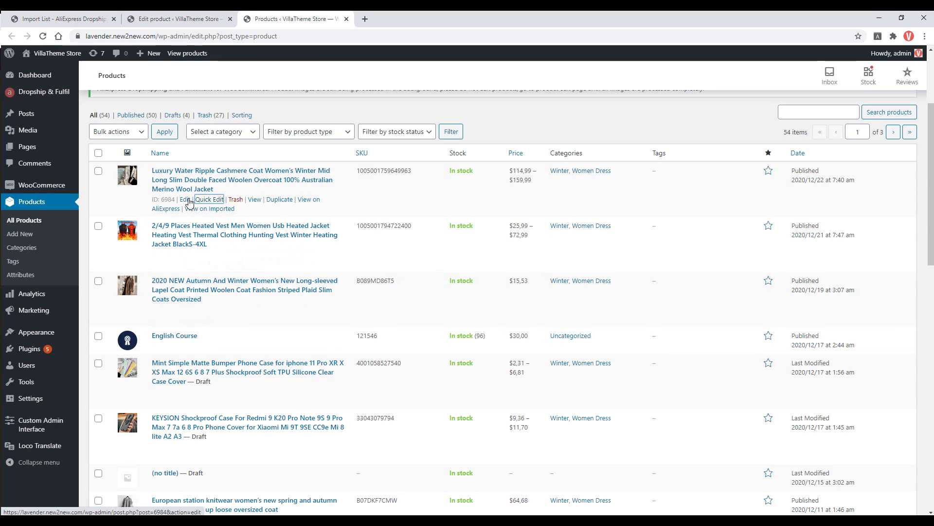
{"action": "left_click", "coordinate": [188, 201]}
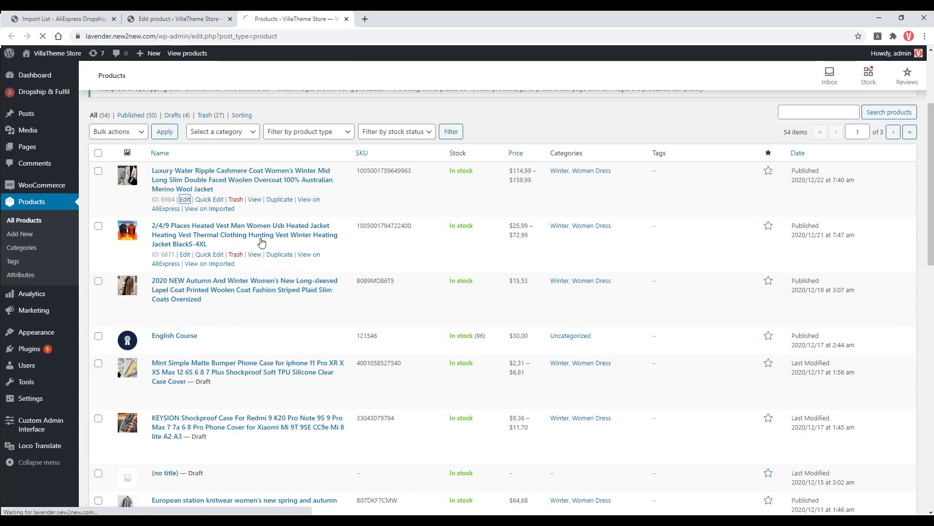
{"action": "scroll", "coordinate": [288, 260], "scroll_direction": "down", "scroll_amount": 5}
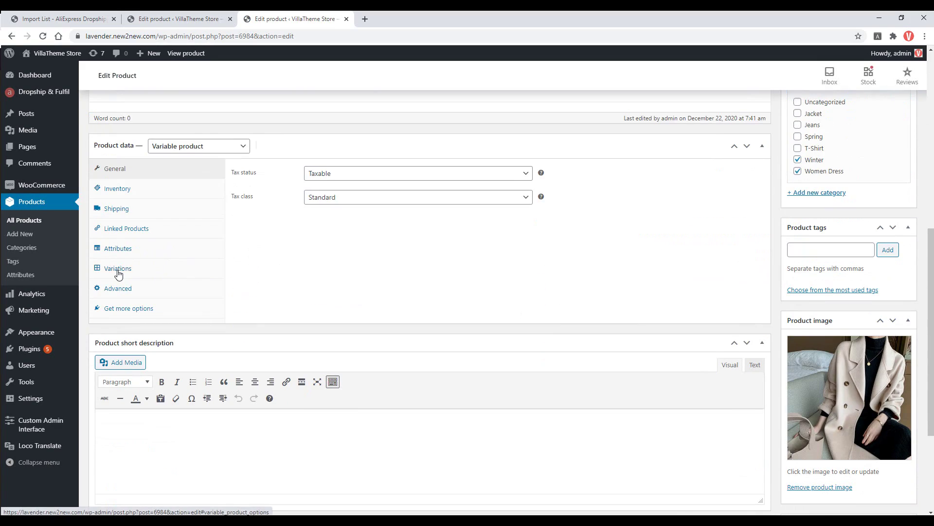
{"action": "left_click", "coordinate": [118, 270]}
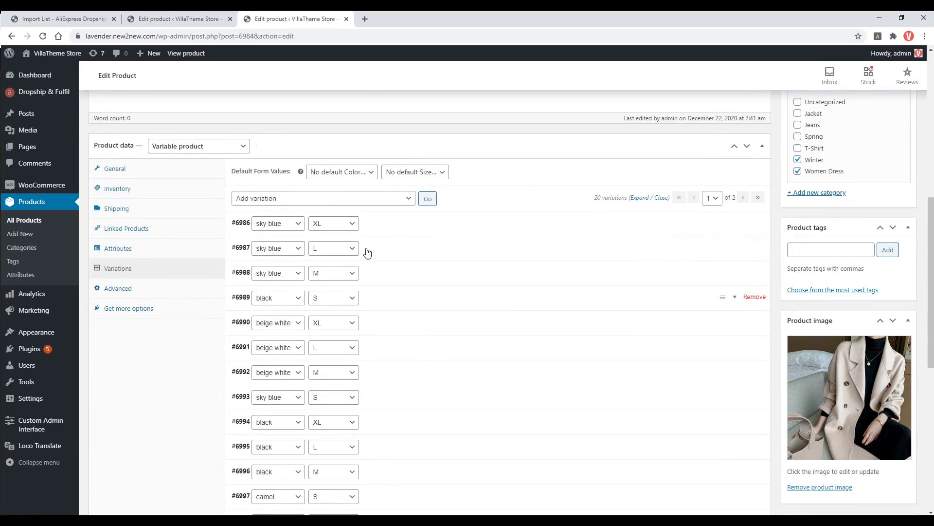
Step: Set the sky blue XL variation's regular price to 179,99 with a comma as decimal separator, and publish the coat
{"action": "left_click", "coordinate": [395, 224]}
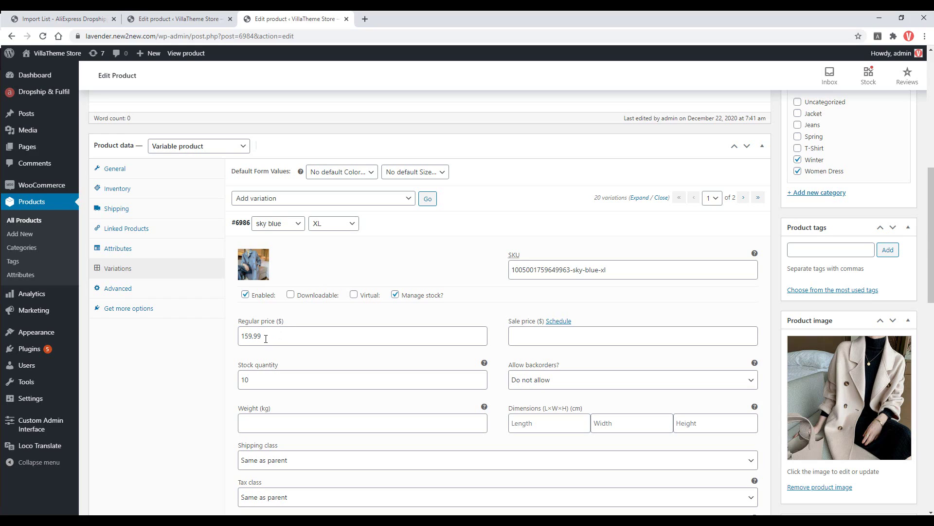
{"action": "left_click_drag", "start_coordinate": [266, 339], "coordinate": [228, 342]}
{"action": "type", "text": "17"}
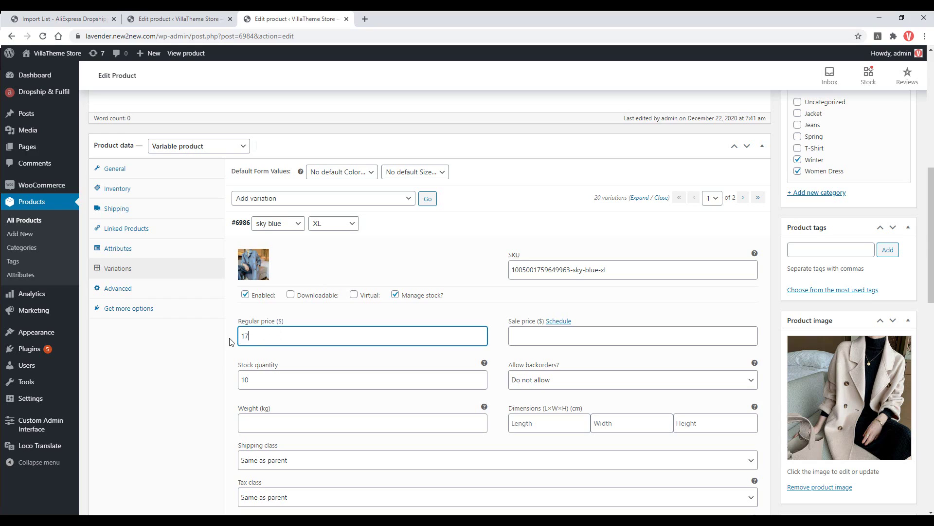
{"action": "type", "text": "9.99"}
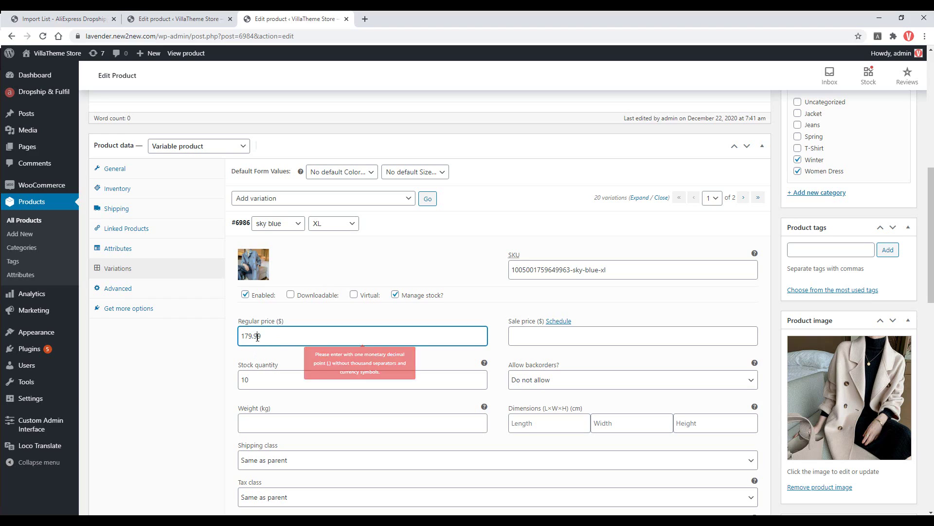
{"action": "key", "text": "Left"}
{"action": "key", "text": "Left"}
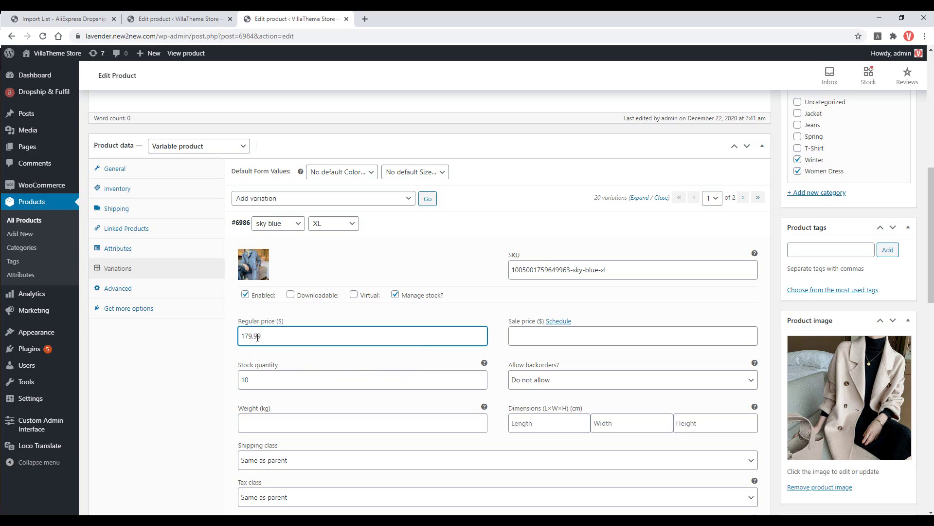
{"action": "left_click", "coordinate": [209, 360]}
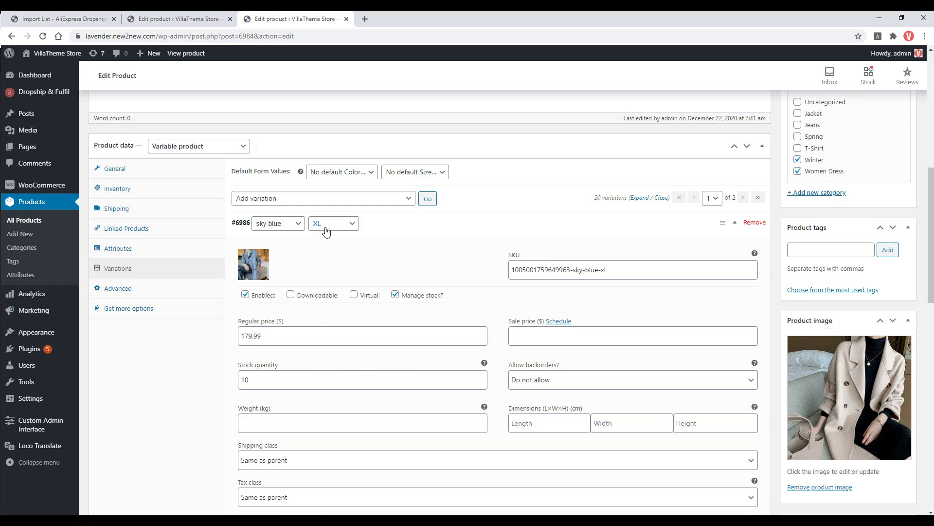
{"action": "scroll", "coordinate": [730, 292], "scroll_direction": "up", "scroll_amount": 6}
{"action": "left_click", "coordinate": [906, 326]}
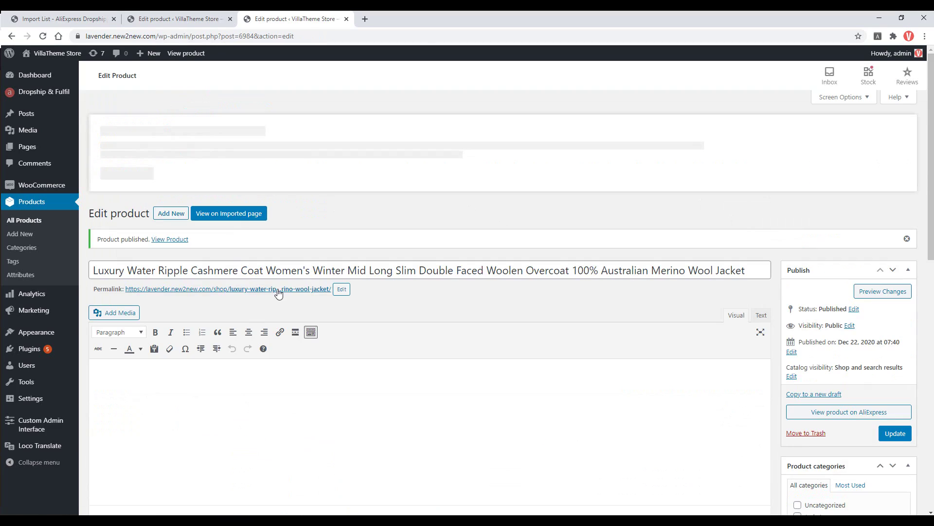
Step: Open the coat's store page and select color RED in size S to check that variation's price
{"action": "left_click", "coordinate": [278, 290], "text": "ctrl"}
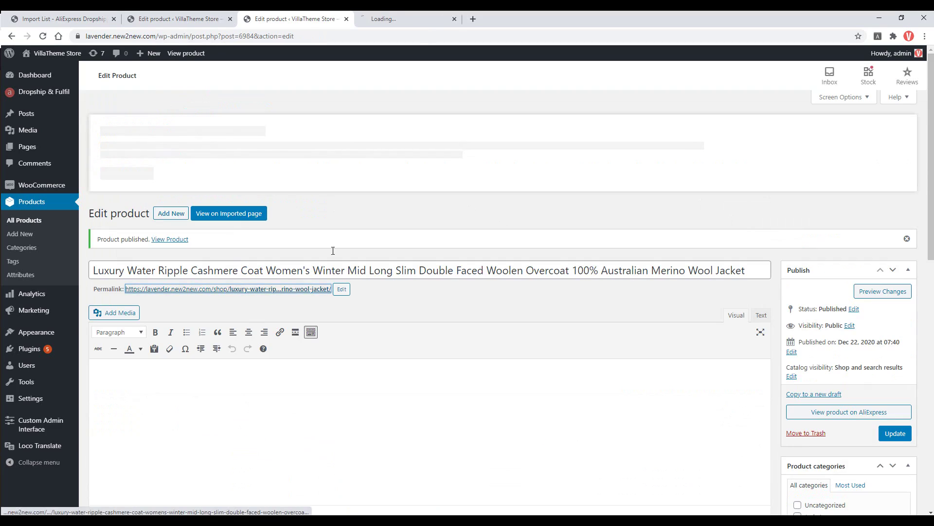
{"action": "left_click", "coordinate": [414, 19]}
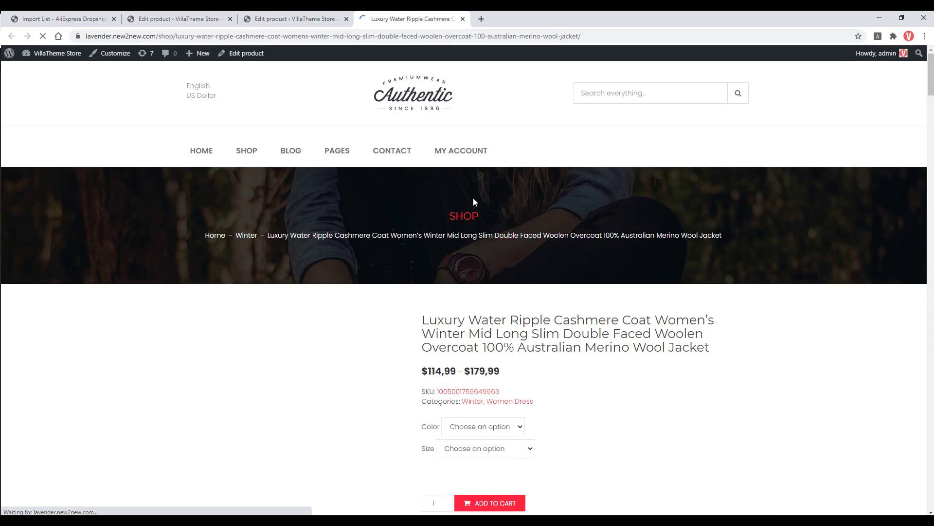
{"action": "scroll", "coordinate": [509, 223], "scroll_direction": "down", "scroll_amount": 3}
{"action": "left_click", "coordinate": [502, 281]}
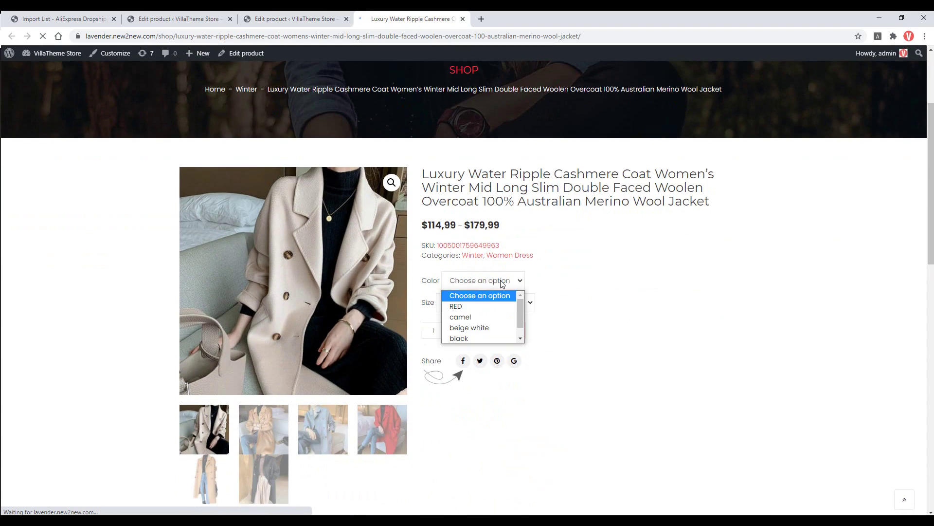
{"action": "left_click", "coordinate": [465, 306]}
{"action": "left_click", "coordinate": [471, 303]}
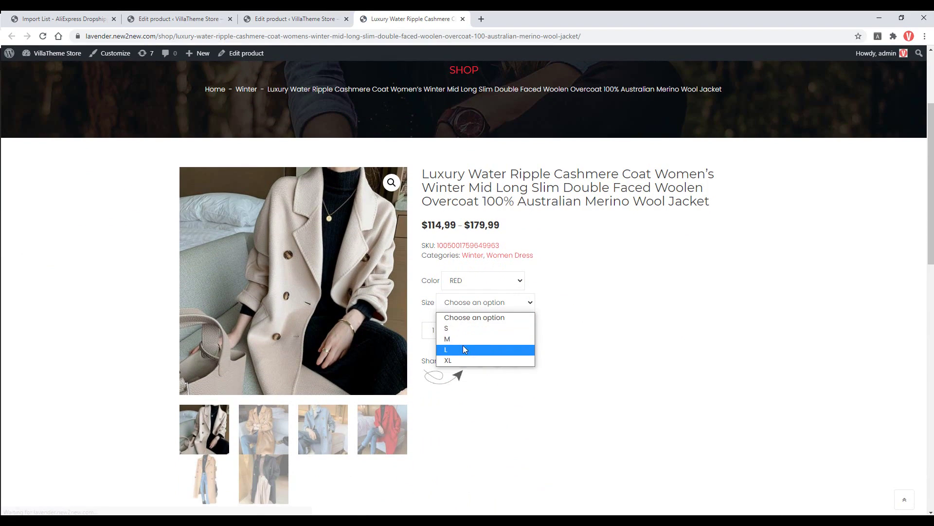
{"action": "left_click", "coordinate": [474, 328]}
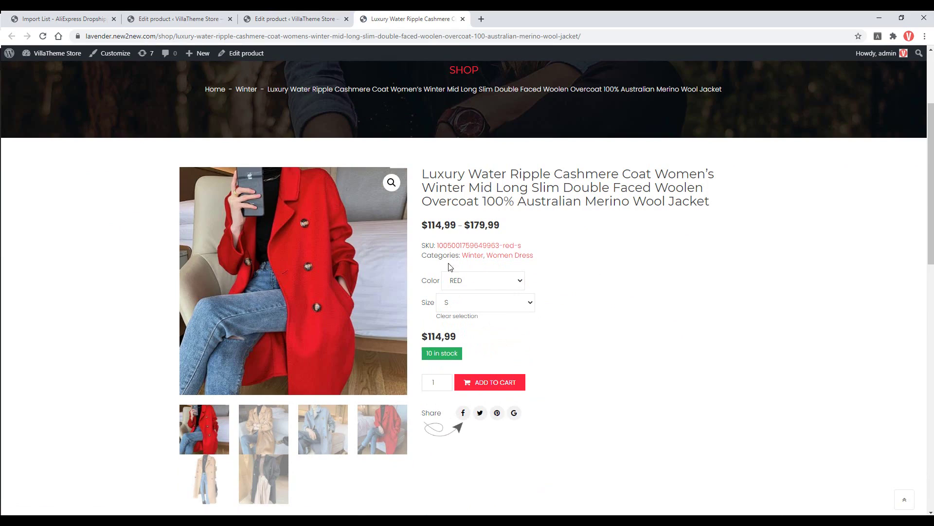
{"action": "scroll", "coordinate": [444, 243], "scroll_direction": "down", "scroll_amount": 1}
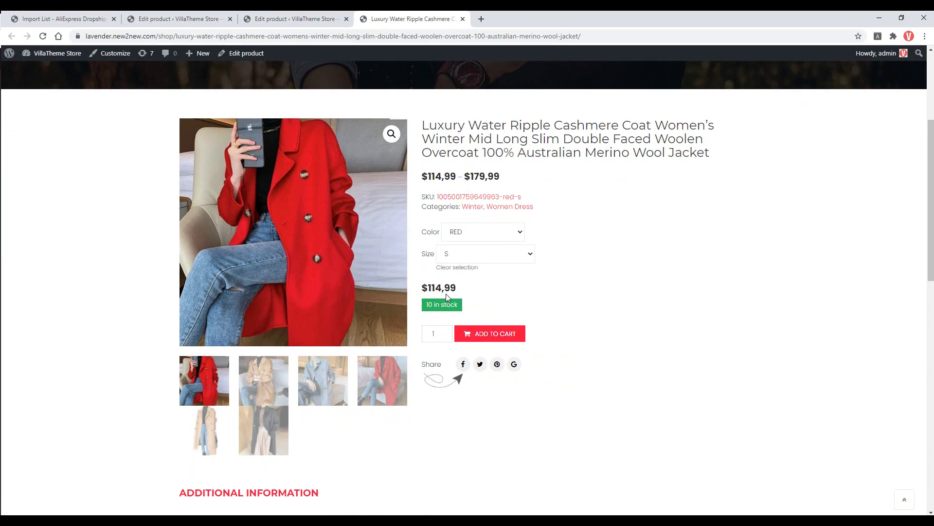
Step: Select color sky blue in size XL to check the manually edited variation price
{"action": "left_click", "coordinate": [468, 234]}
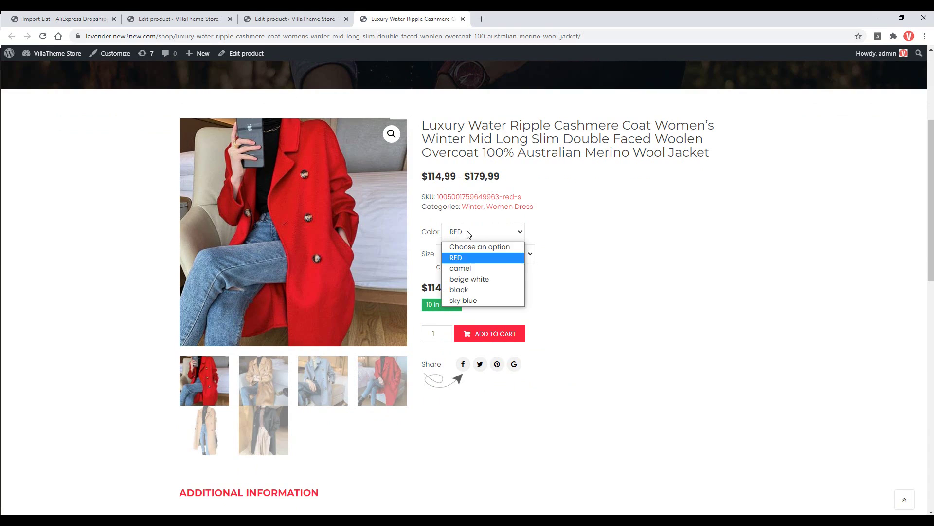
{"action": "left_click", "coordinate": [463, 300]}
{"action": "left_click", "coordinate": [468, 255]}
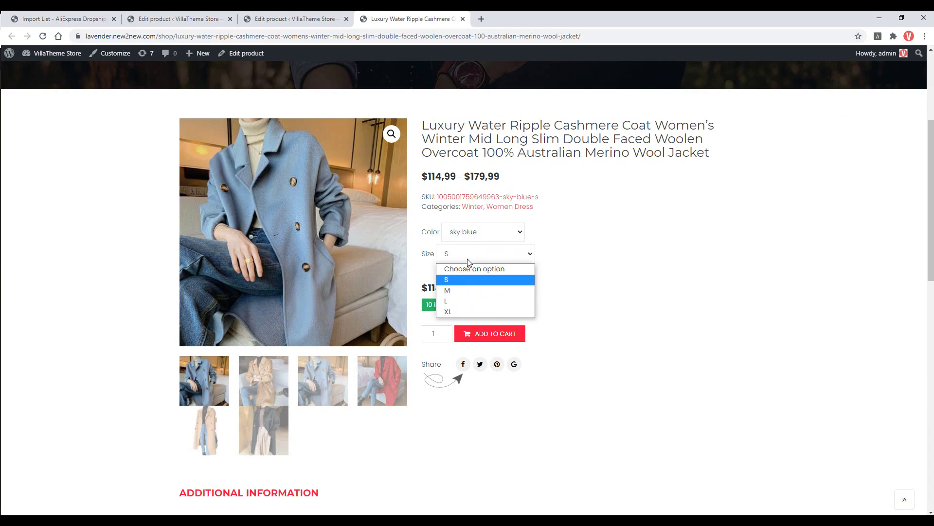
{"action": "left_click", "coordinate": [458, 312]}
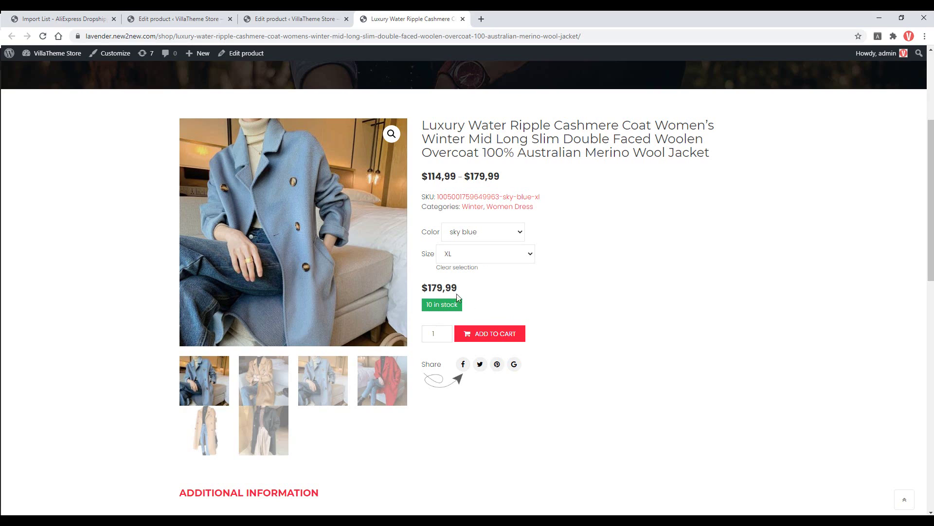
Step: Check the price of the sky blue L variation, and compare it with the beige white XL variation
{"action": "left_click", "coordinate": [466, 255]}
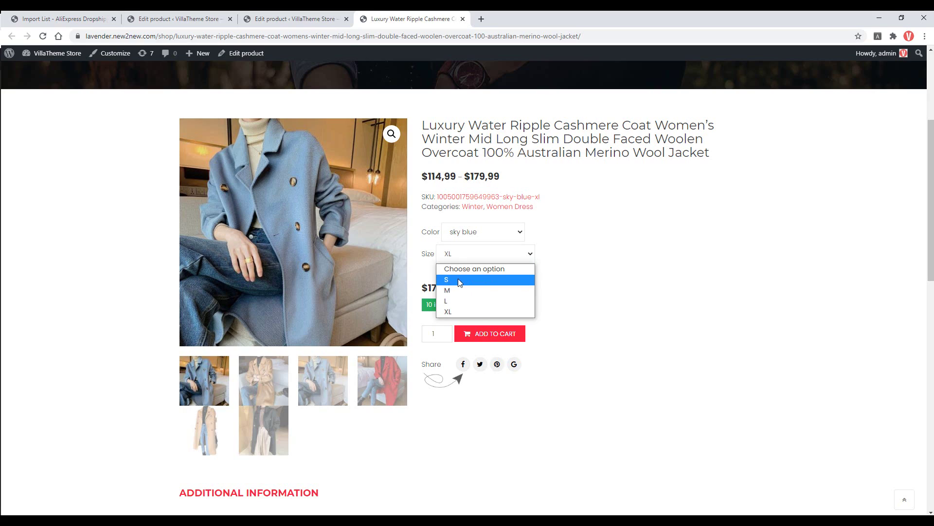
{"action": "left_click", "coordinate": [446, 301]}
{"action": "left_click", "coordinate": [483, 232]}
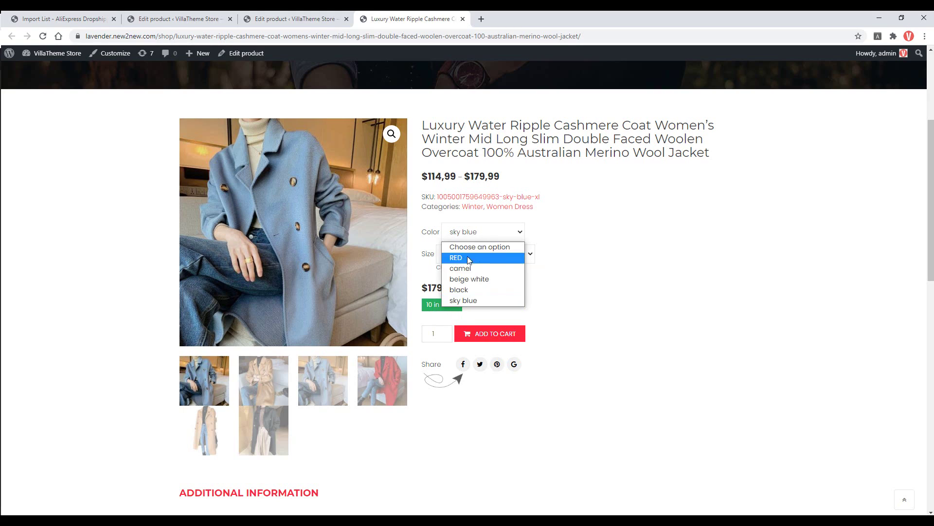
{"action": "left_click", "coordinate": [618, 278]}
{"action": "left_click", "coordinate": [512, 237]}
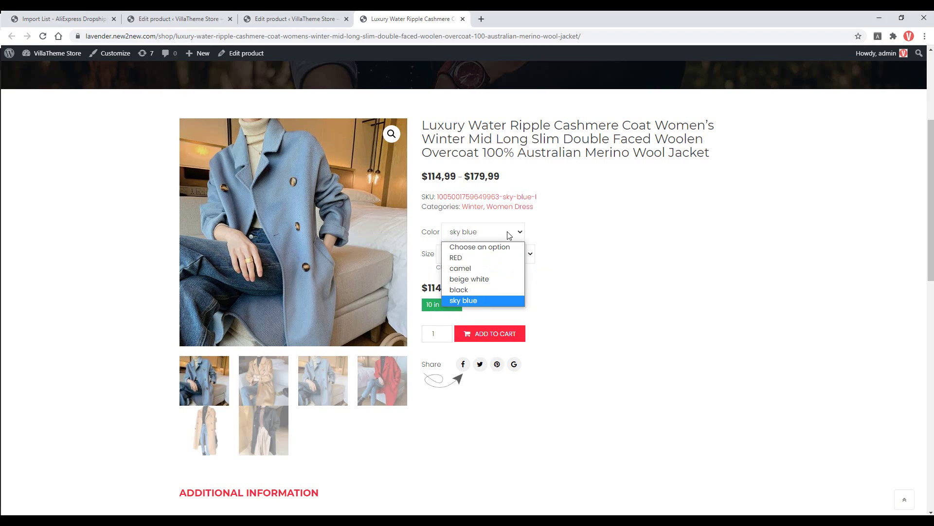
{"action": "left_click", "coordinate": [475, 278]}
{"action": "left_click", "coordinate": [470, 262]}
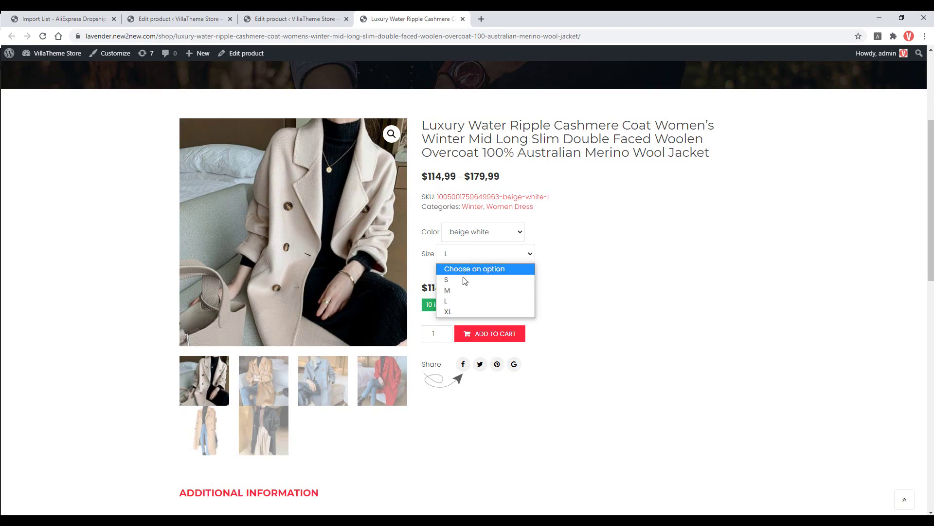
{"action": "left_click", "coordinate": [457, 310]}
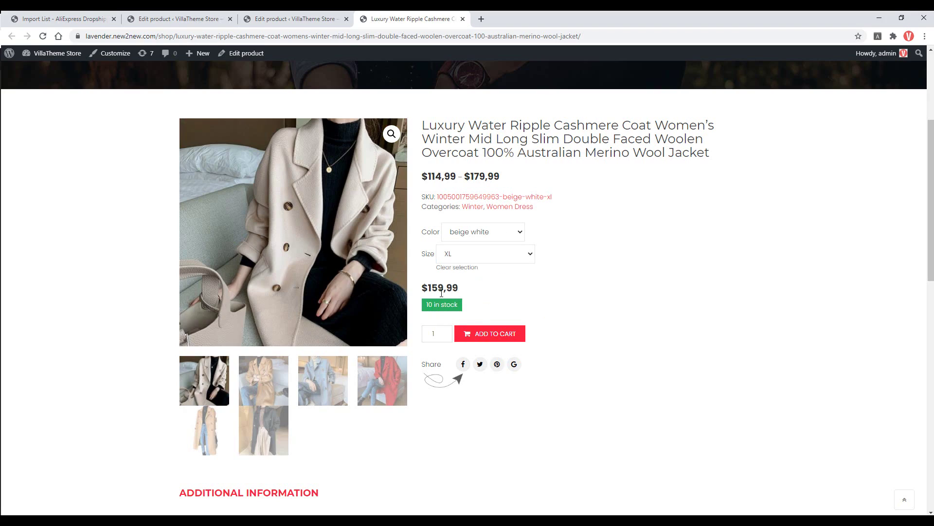